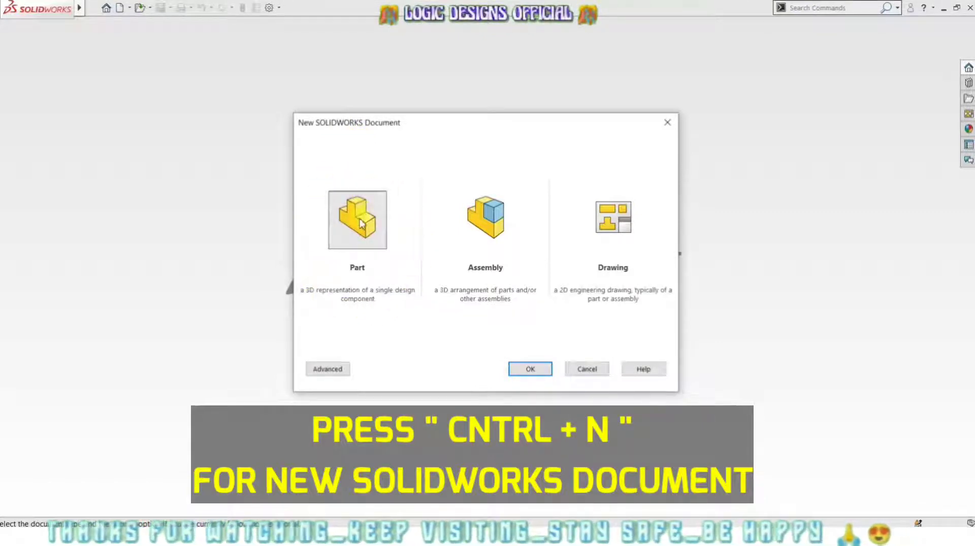
- Create a new SOLIDWORKS Part document from the New Document dialog
left_click(526, 373)
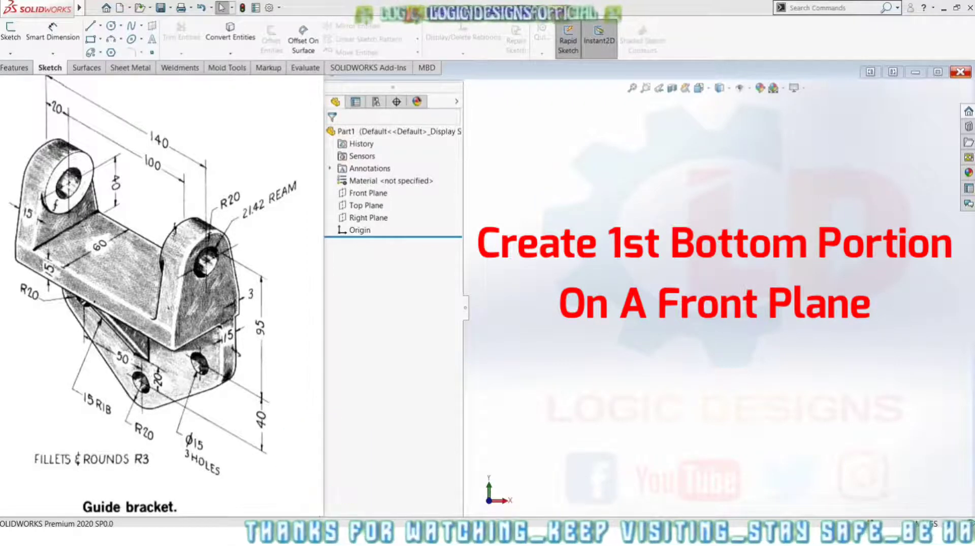
- Start a sketch on the Front Plane and draw a horizontal midpoint line centred on the origin
left_click(369, 196)
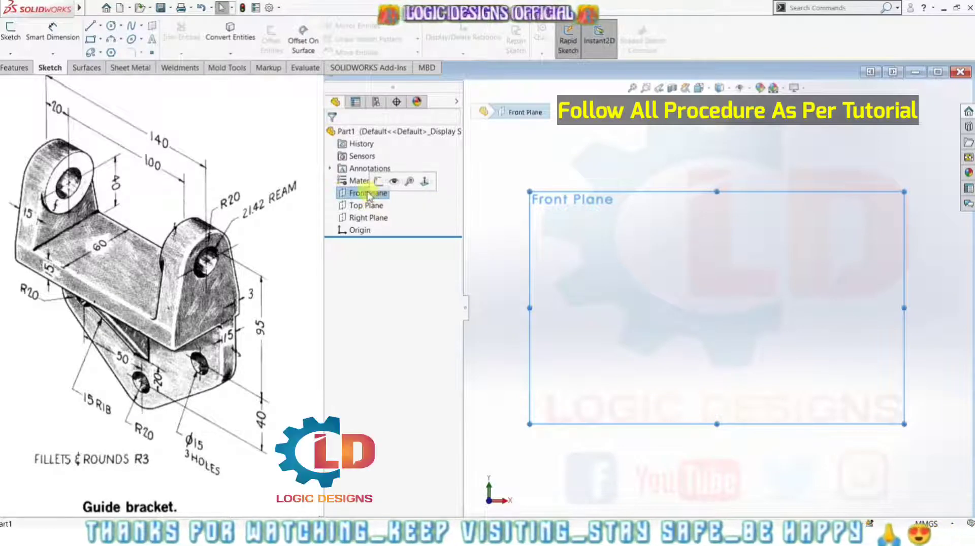
left_click(7, 35)
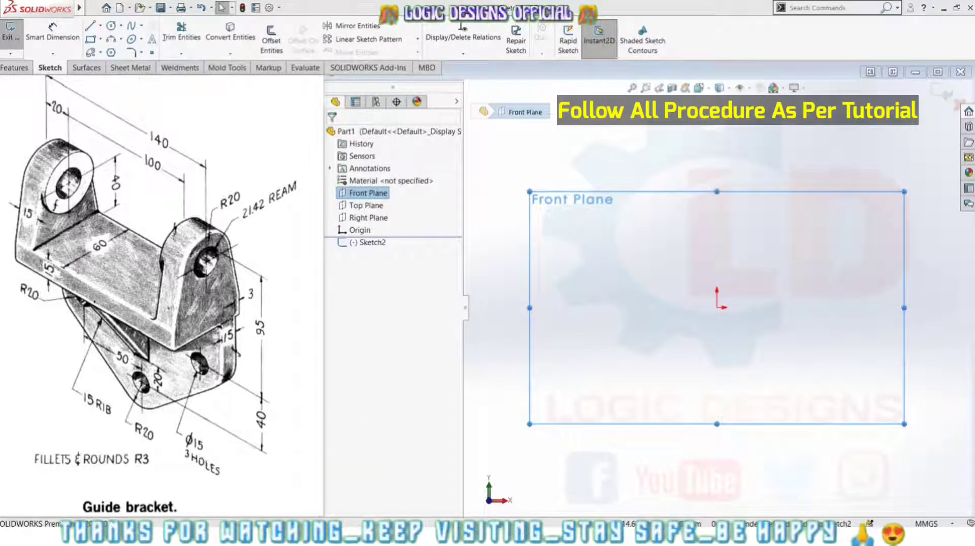
left_click(102, 24)
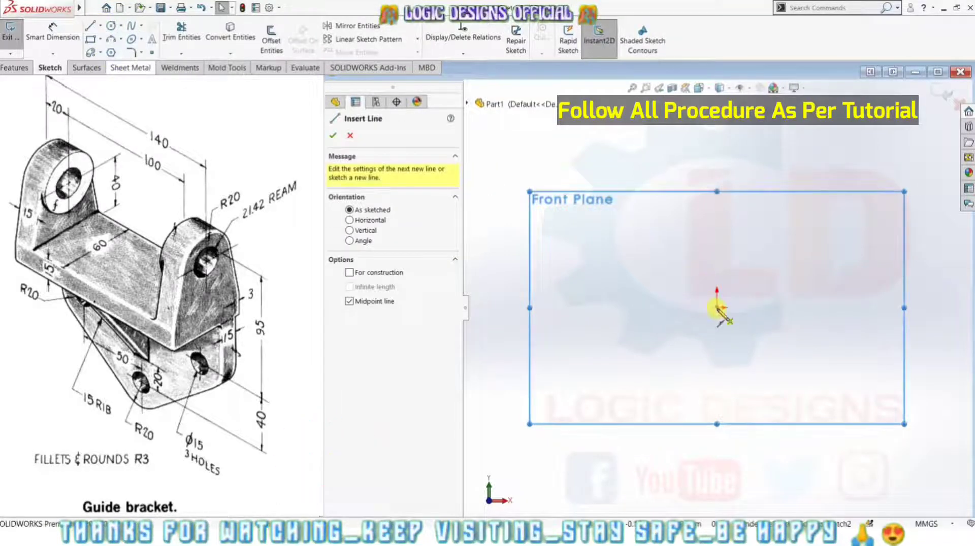
left_click(716, 307)
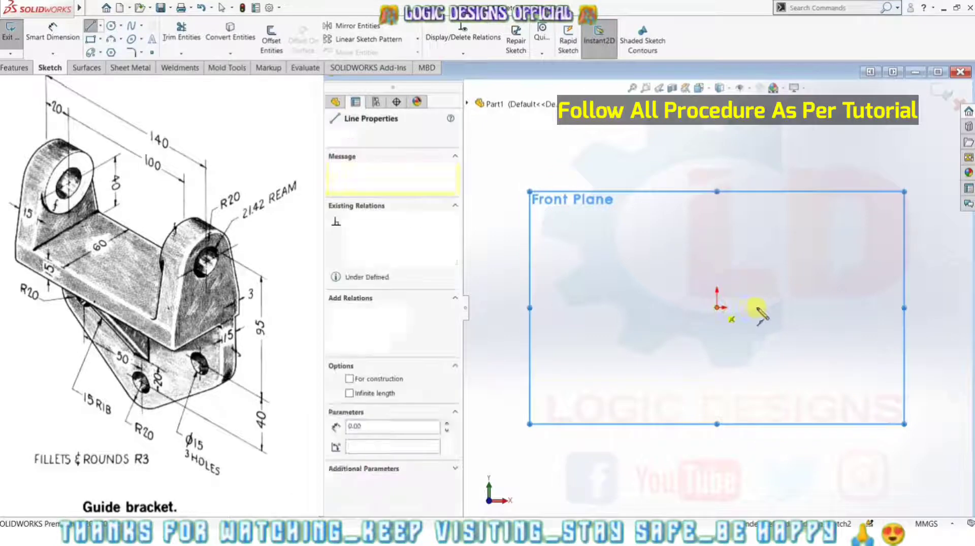
left_click(792, 308)
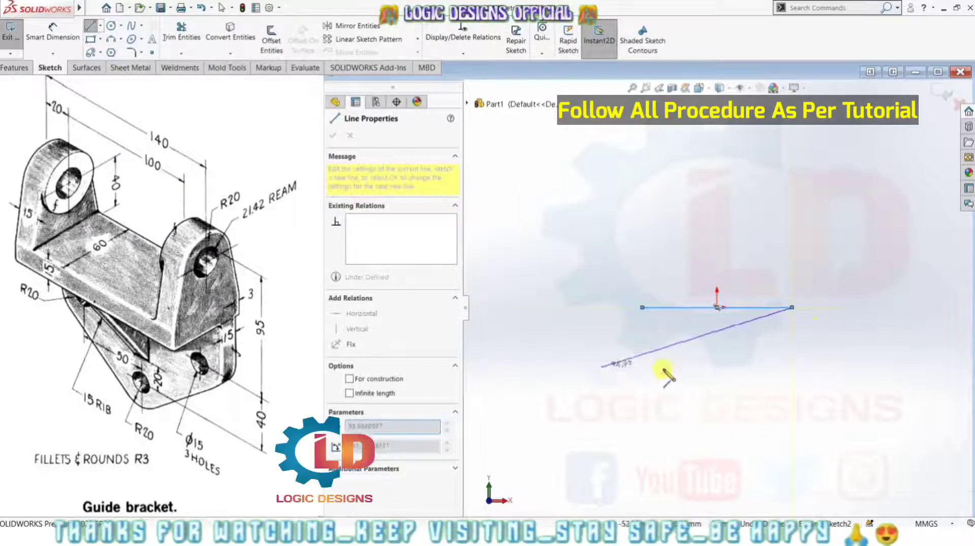
key("Escape")
key("Escape")
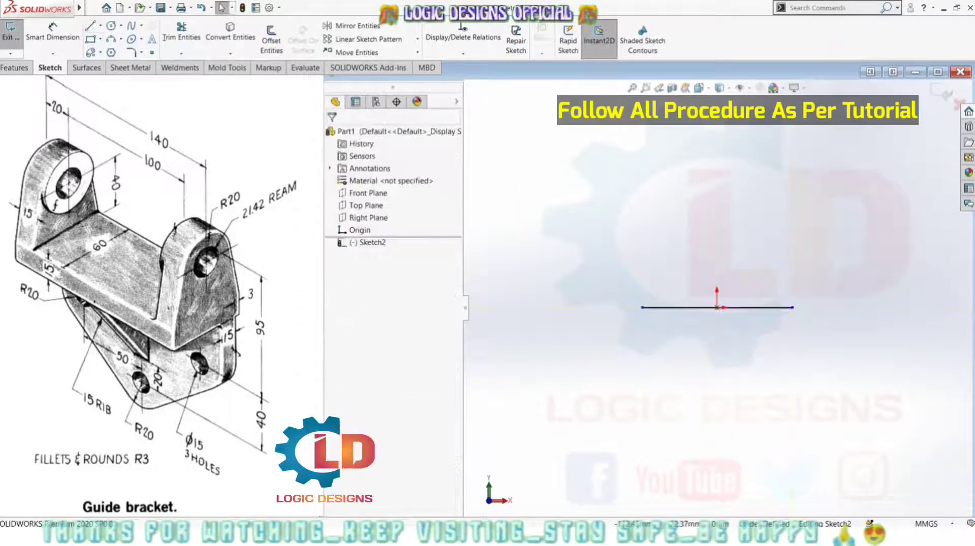
- Dimension the horizontal base line to 140 mm
left_click(53, 32)
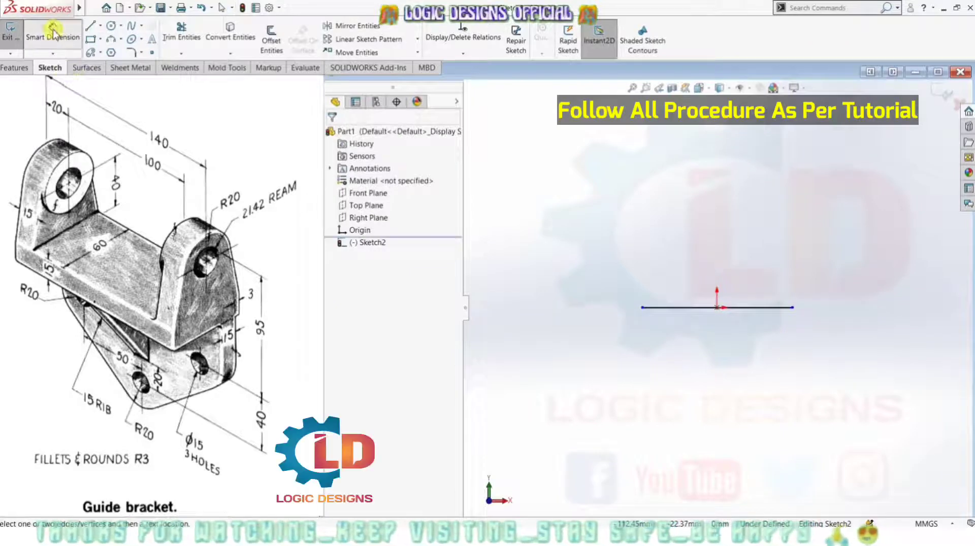
left_click(684, 308)
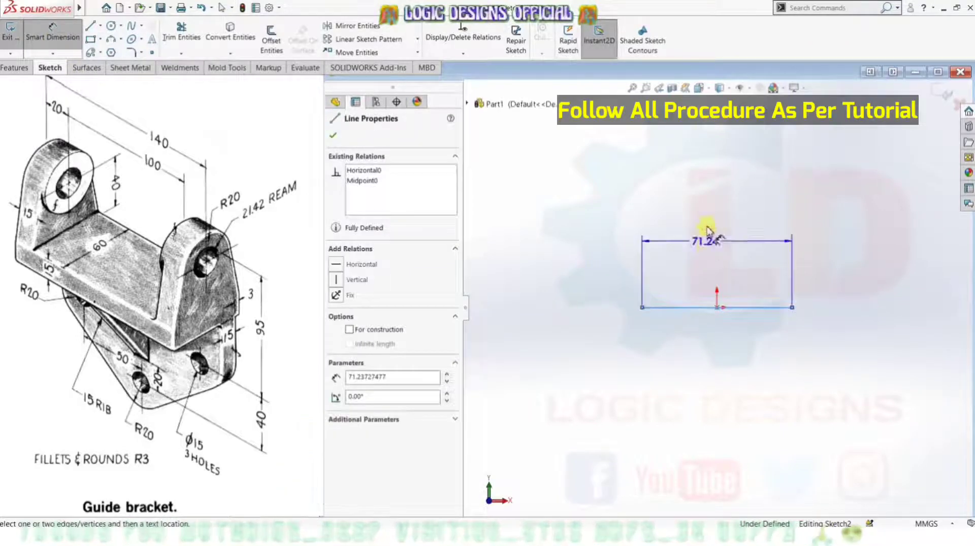
left_click(738, 272)
type("140")
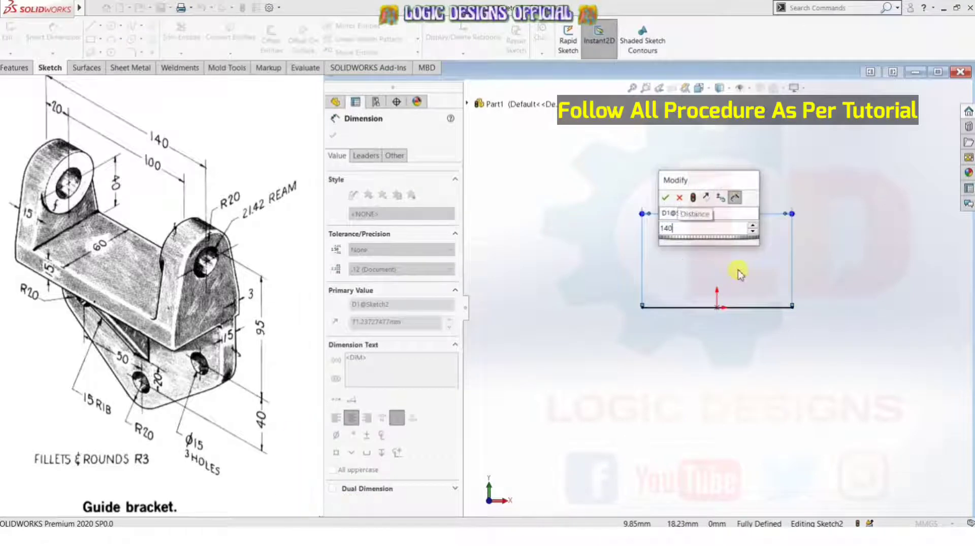
key("Return")
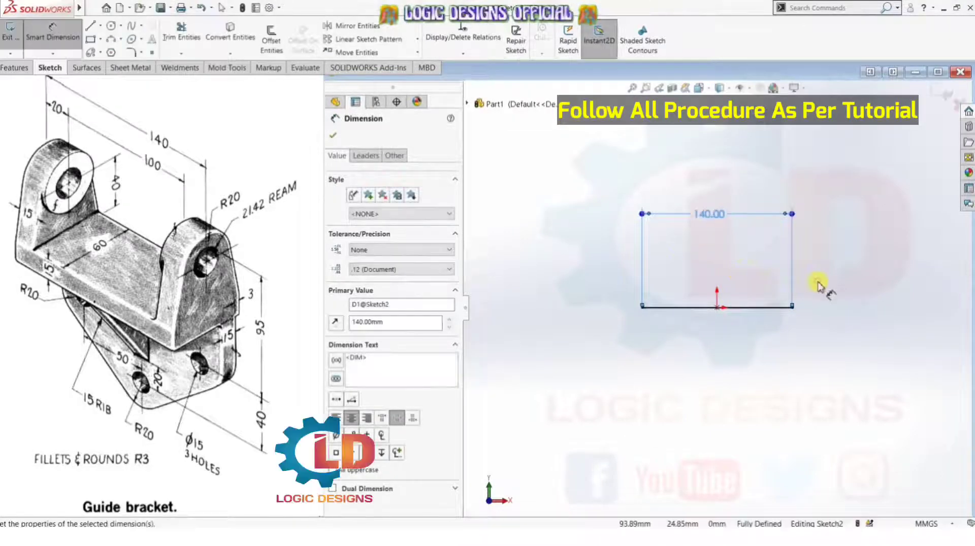
key("Escape")
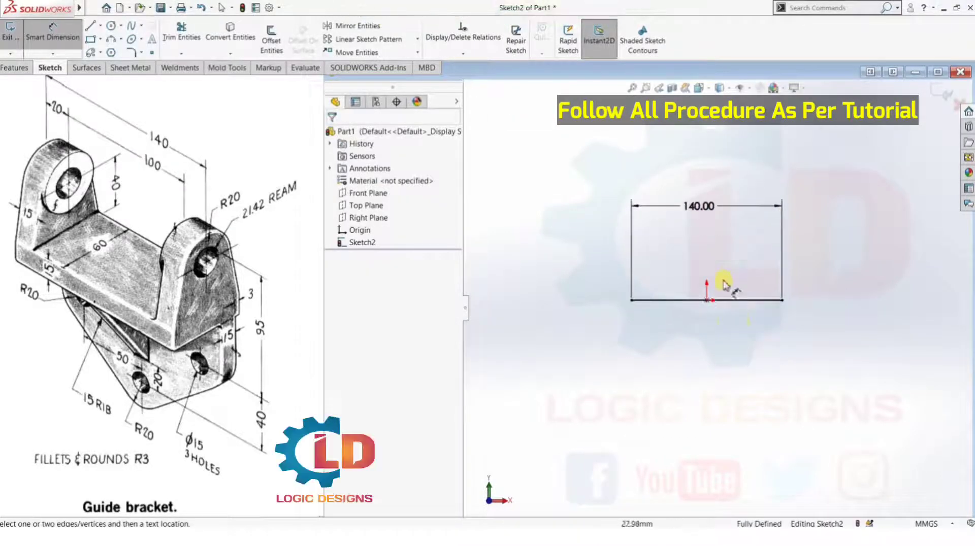
scroll(720, 283, "down", 3)
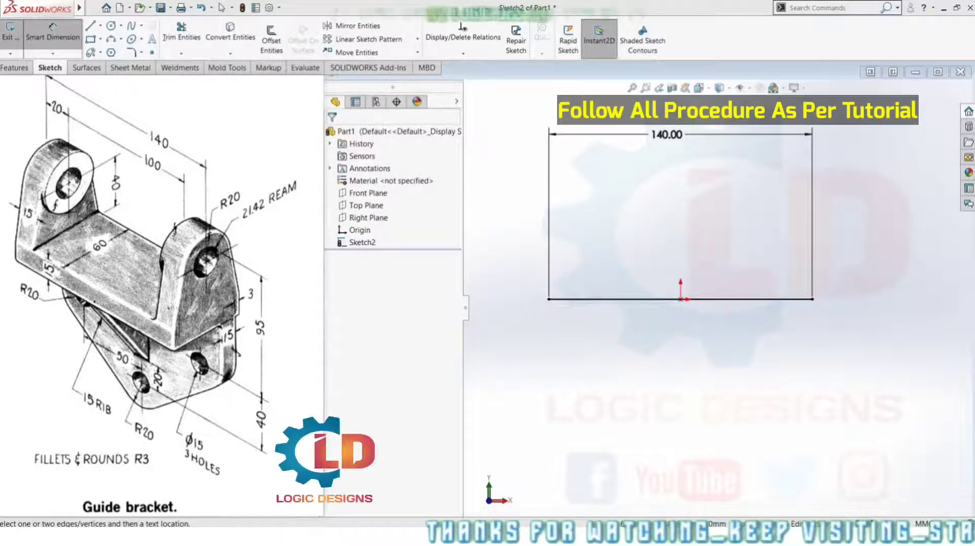
- Draw the closed pointed outline: left side, two slanted edges, right side
left_click(91, 26)
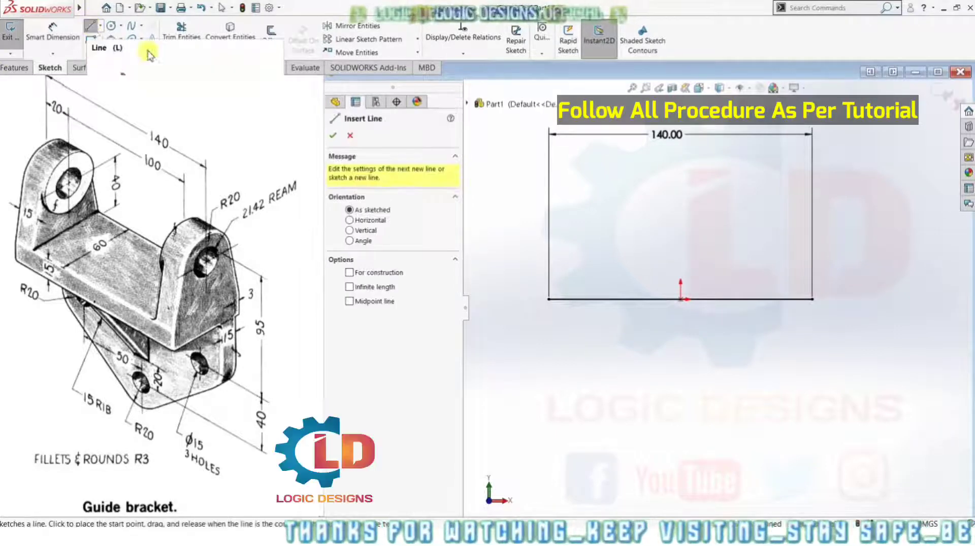
left_click(548, 300)
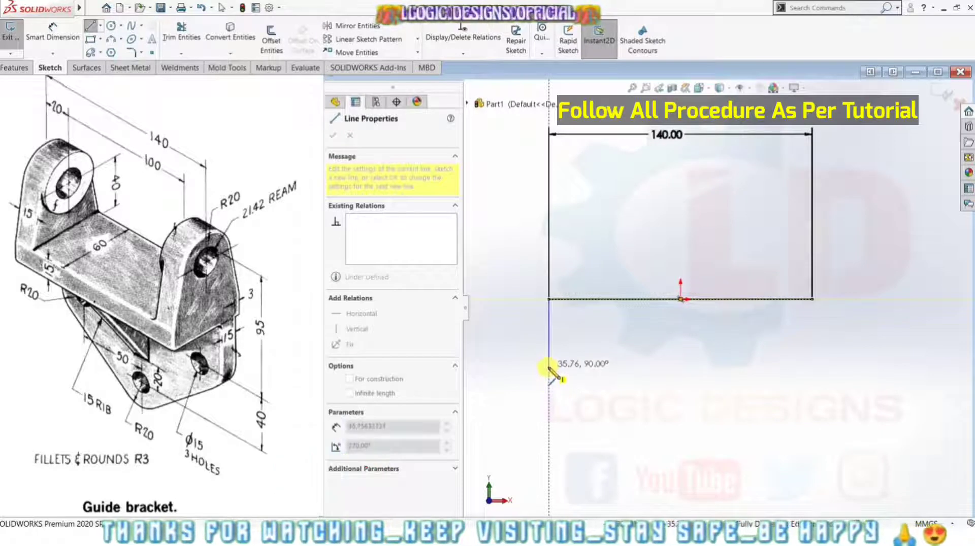
left_click(548, 385)
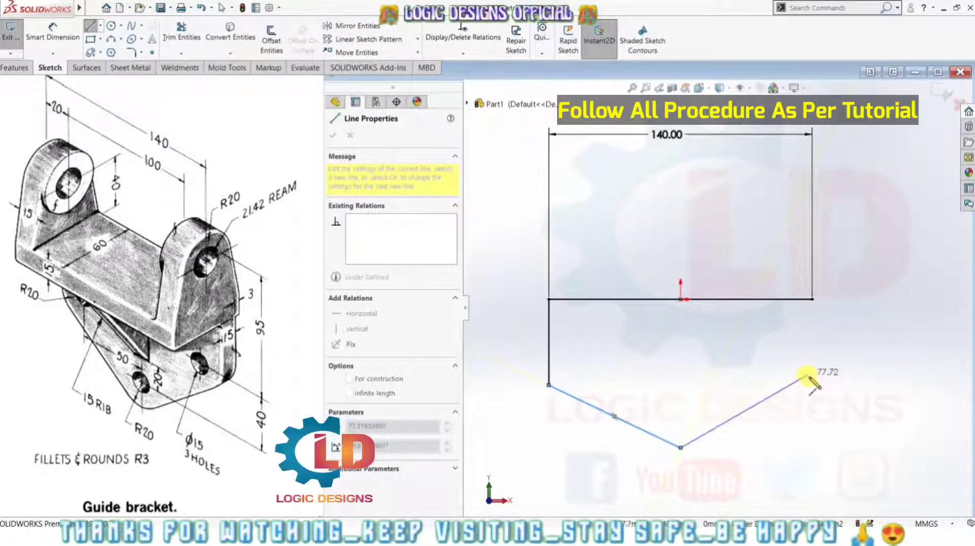
left_click(811, 386)
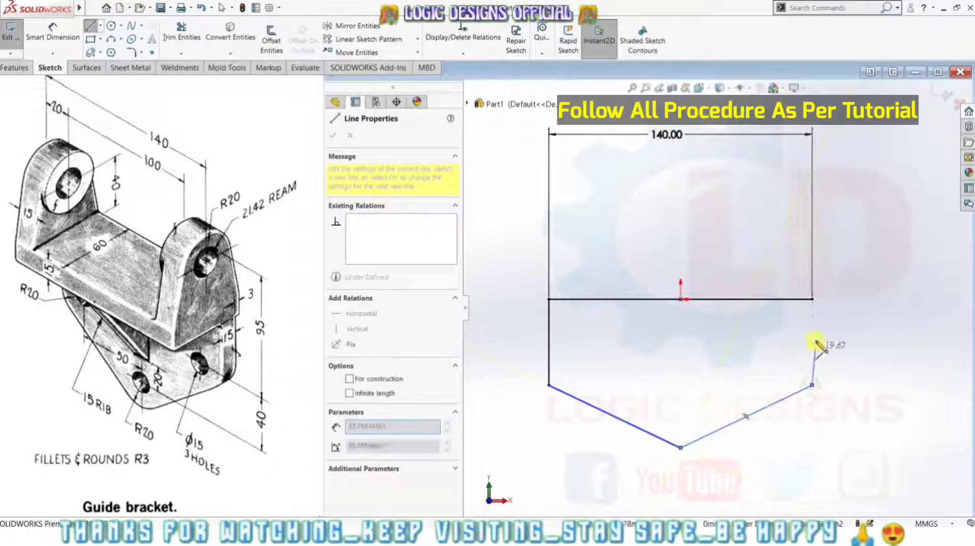
left_click(811, 300)
key("Escape")
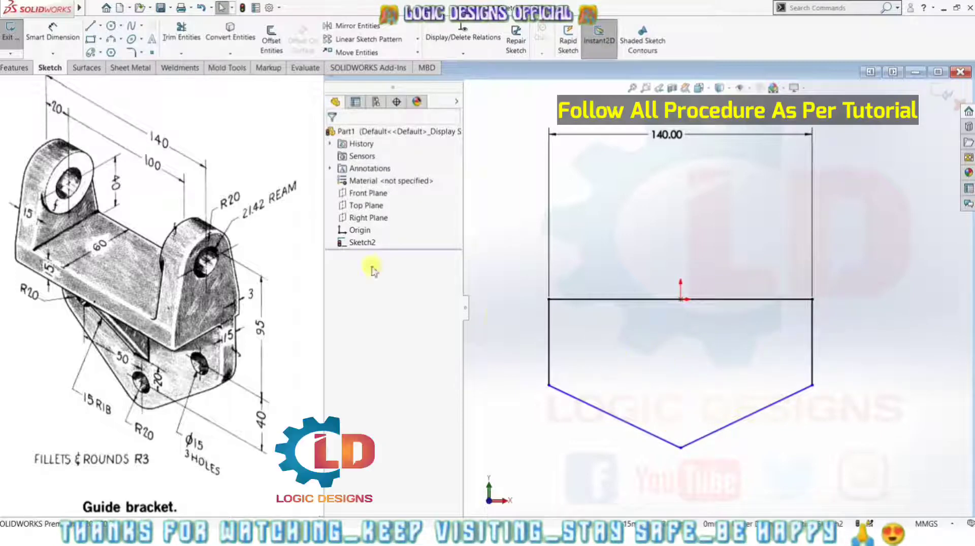
- Dimension the left edge to 40 mm and the pointed tip depth to 60 mm
left_click(552, 341)
left_click(508, 339)
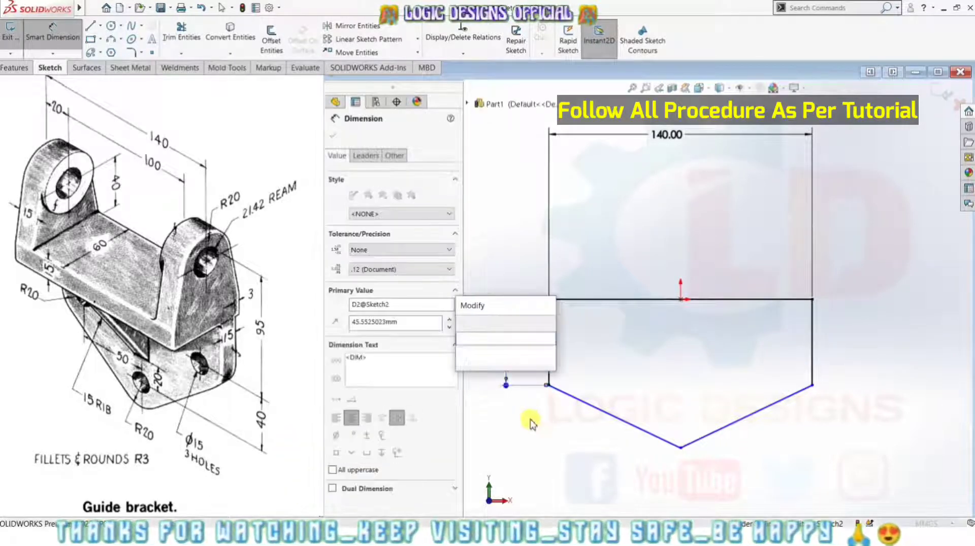
type("40")
key("Return")
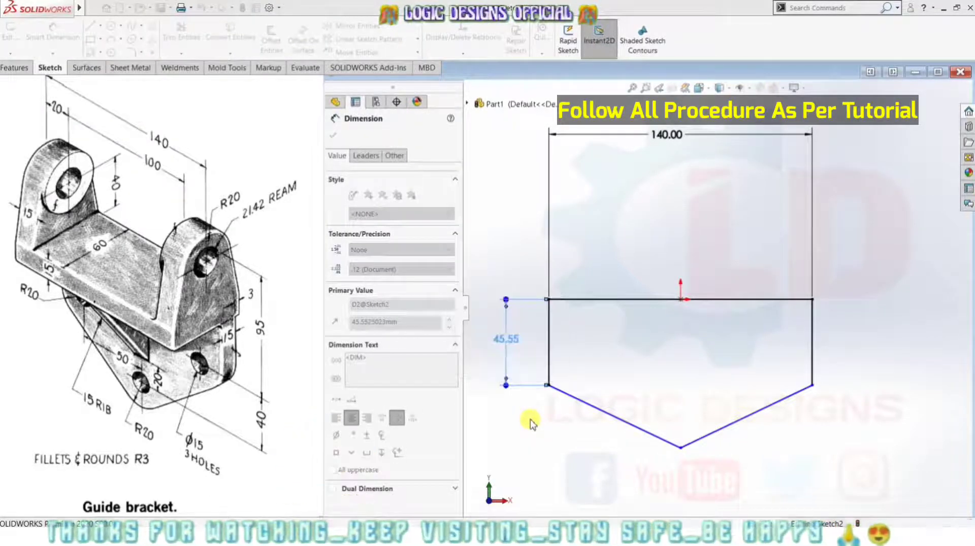
key("Escape")
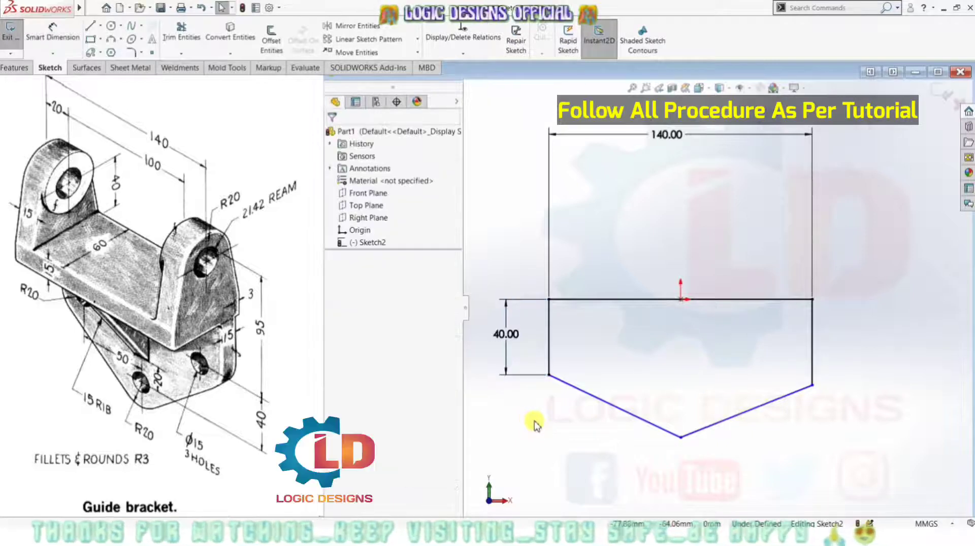
left_click(53, 30)
left_click(548, 375)
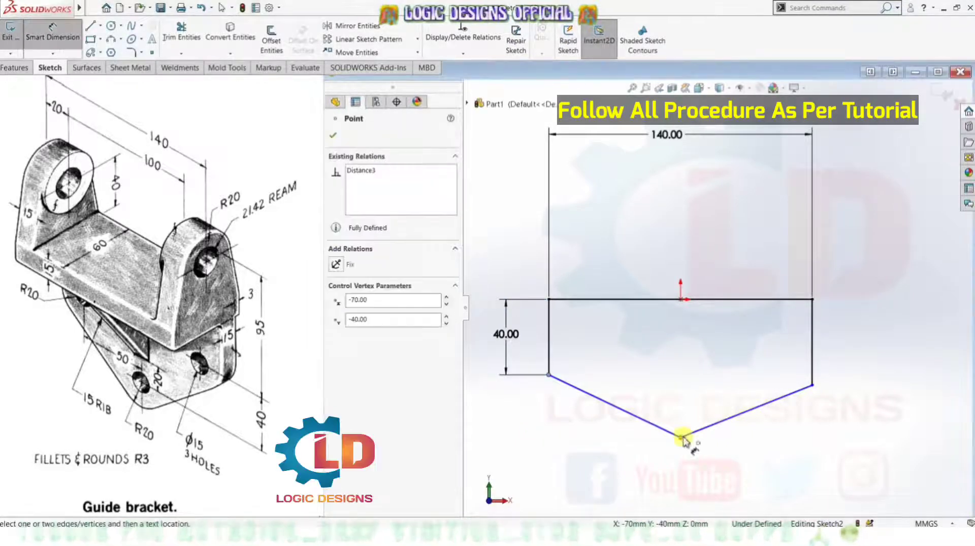
left_click(682, 438)
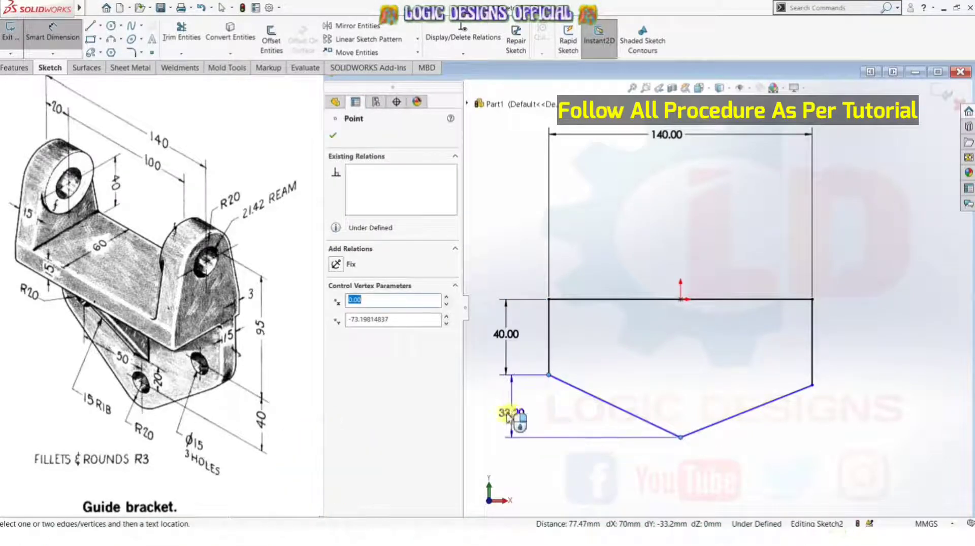
left_click(512, 416)
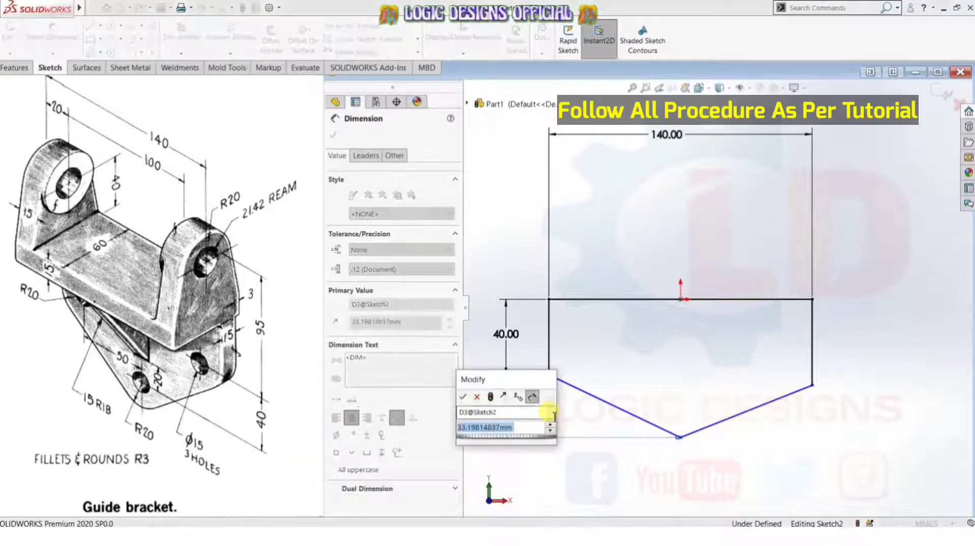
left_click(553, 418)
key("Return")
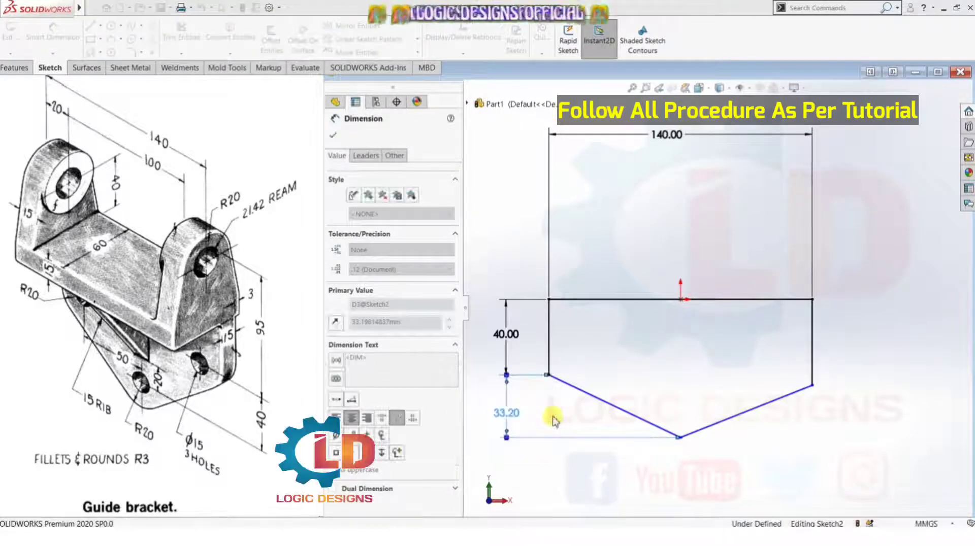
key("Escape")
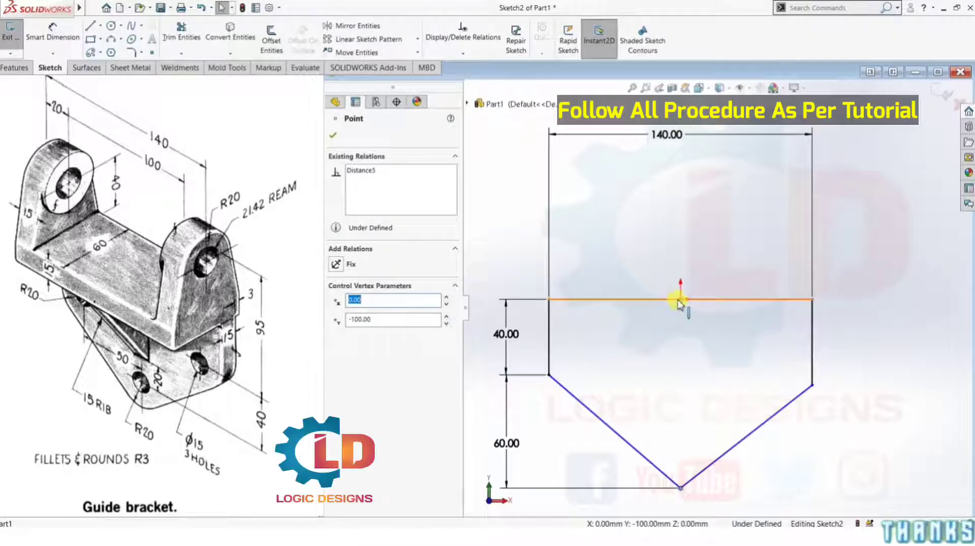
- Align the tip vertically under the origin and make both slanted lines equal
left_click(681, 302, "ctrl")
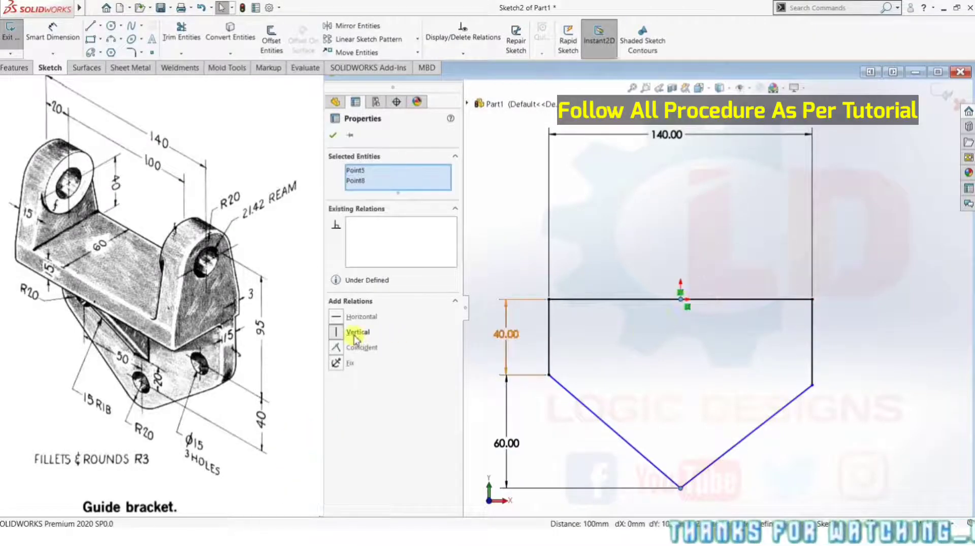
left_click(826, 505)
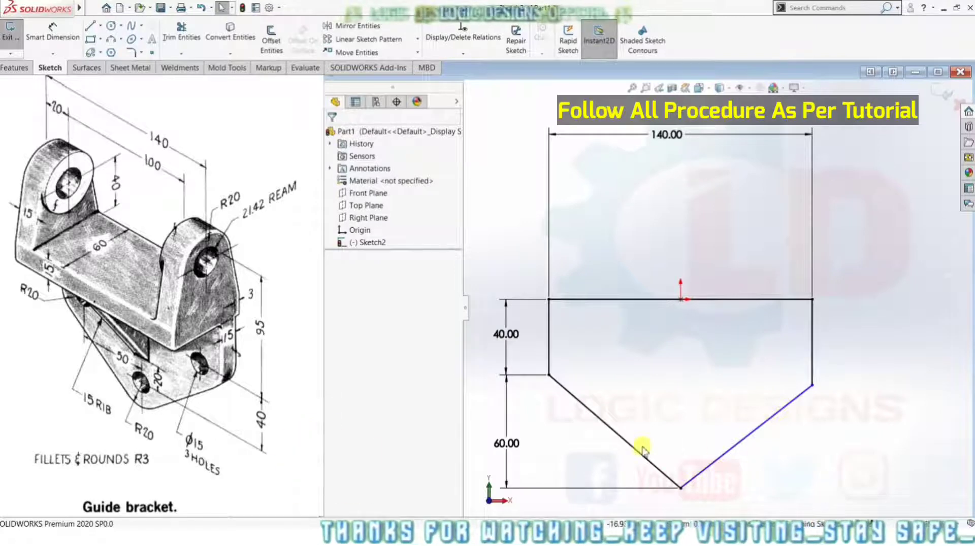
left_click(642, 450)
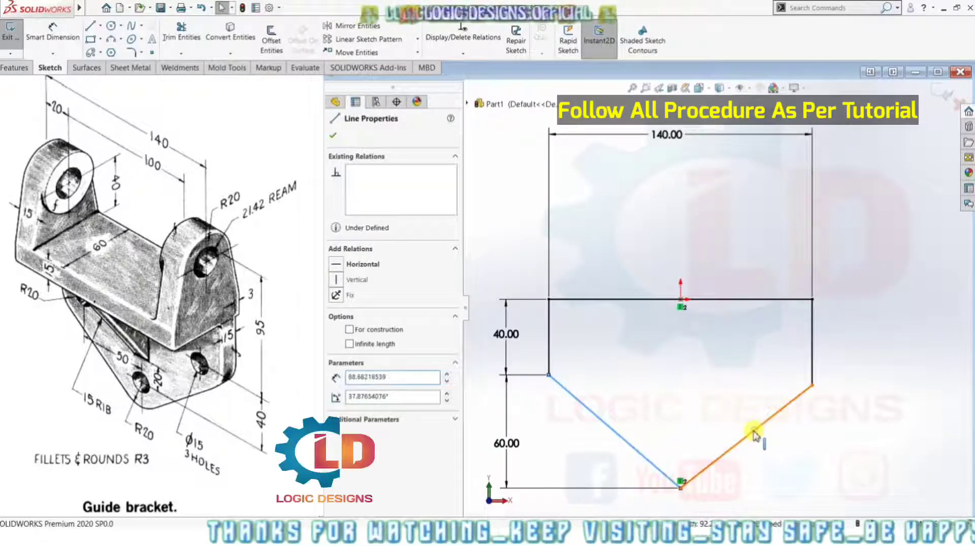
left_click(755, 435, "ctrl")
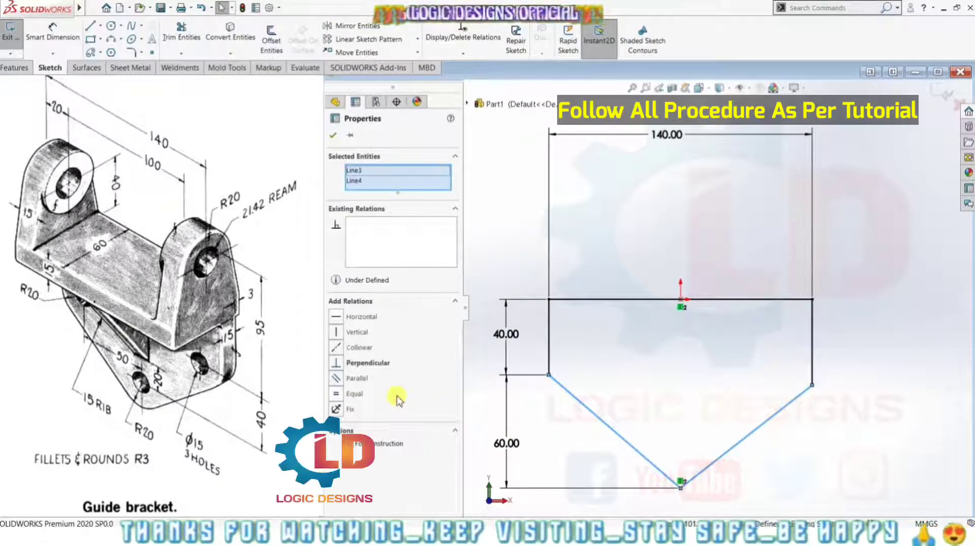
left_click(336, 394)
left_click(925, 466)
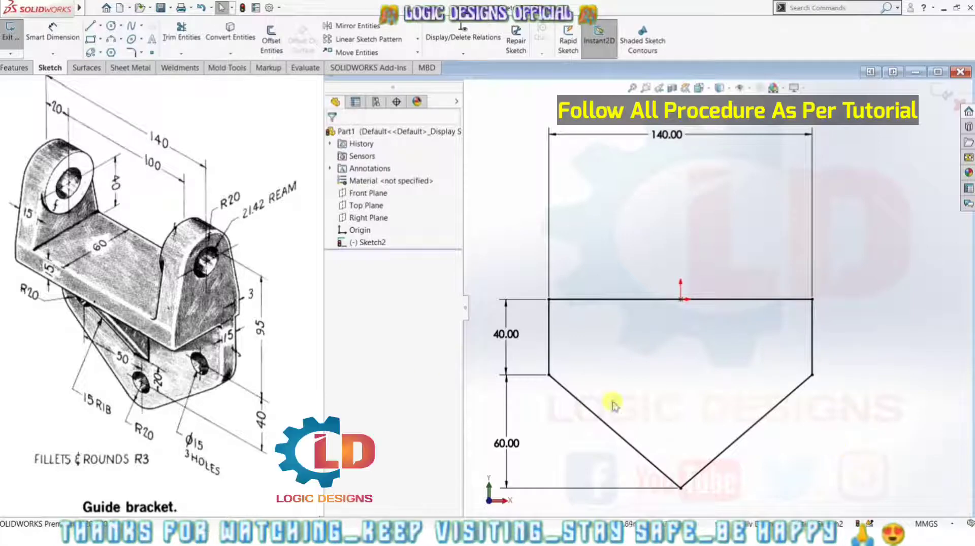
- Round the left side corner with a 20 mm sketch fillet
left_click(135, 52)
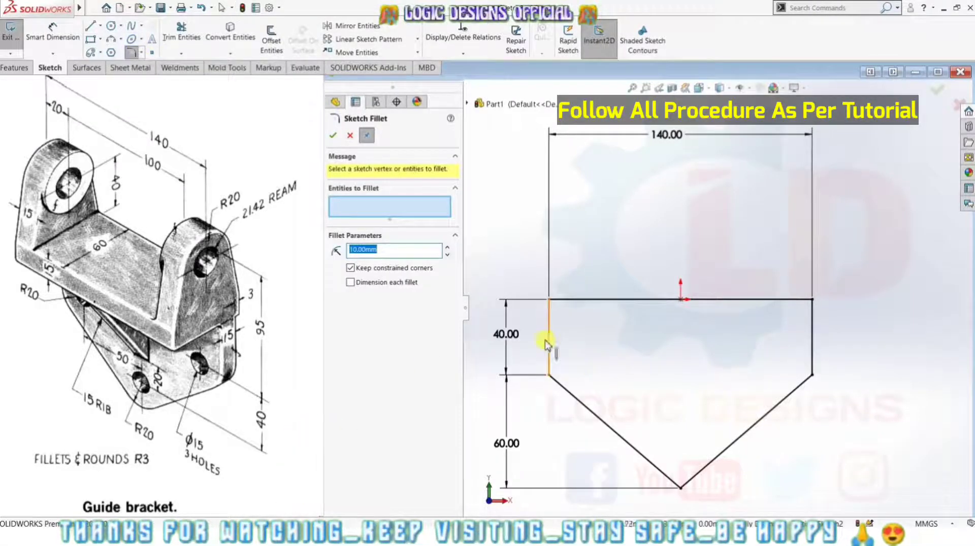
left_click(549, 358)
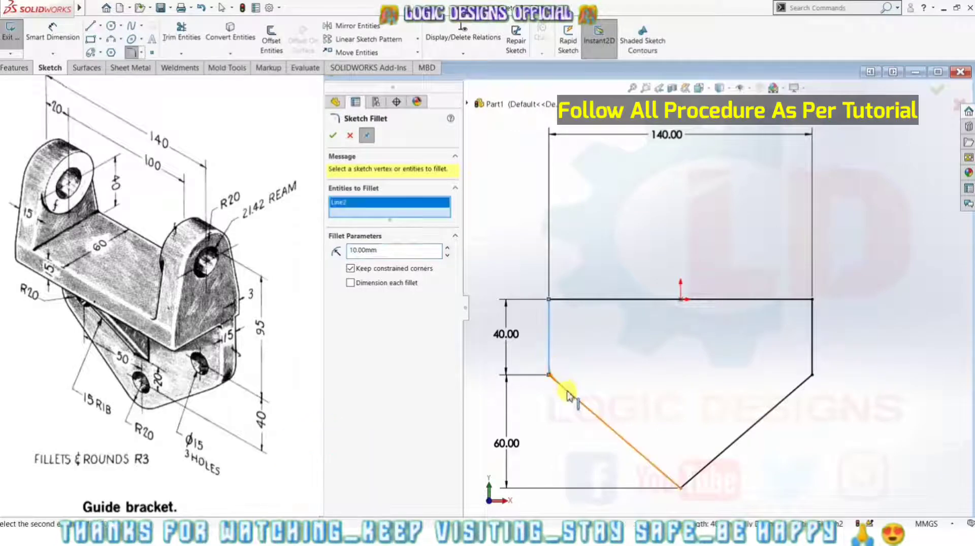
left_click(568, 395)
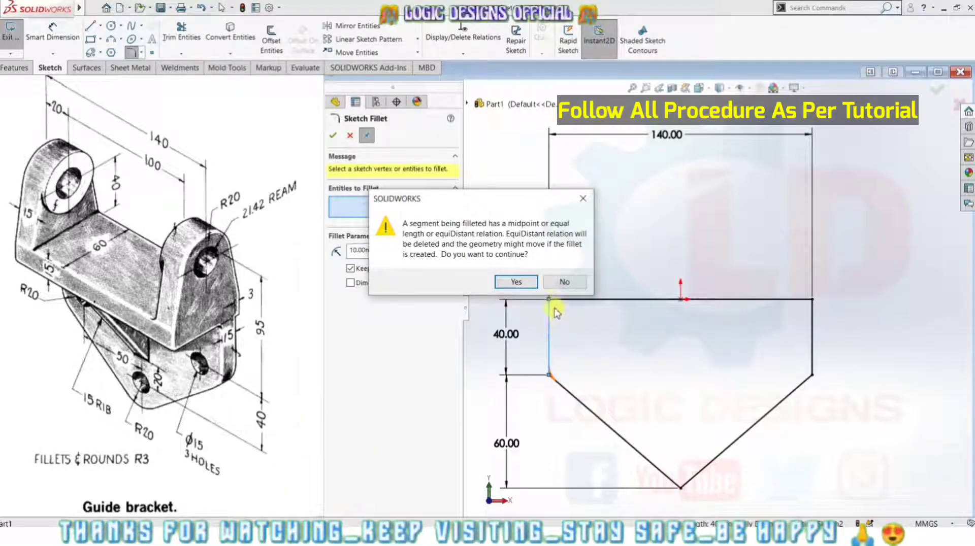
left_click(516, 283)
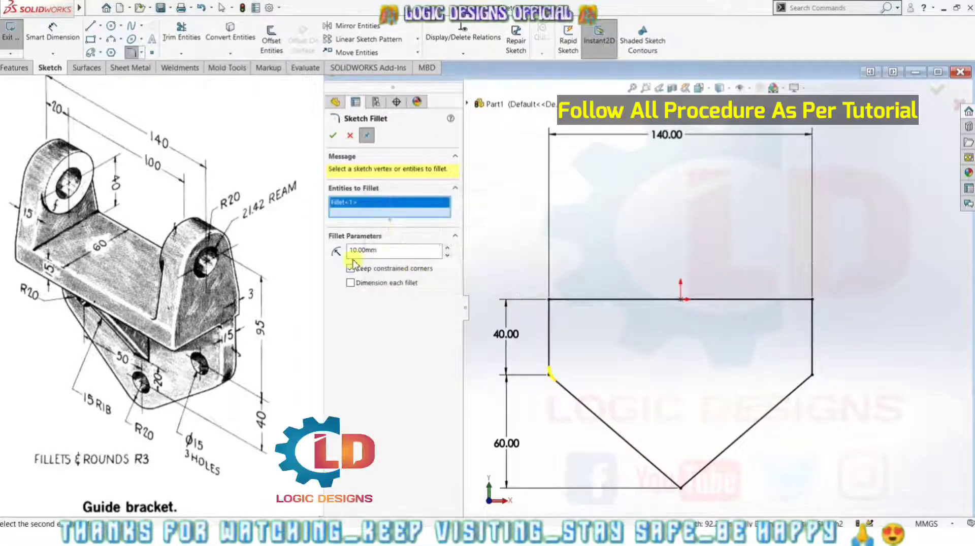
double_click(390, 252)
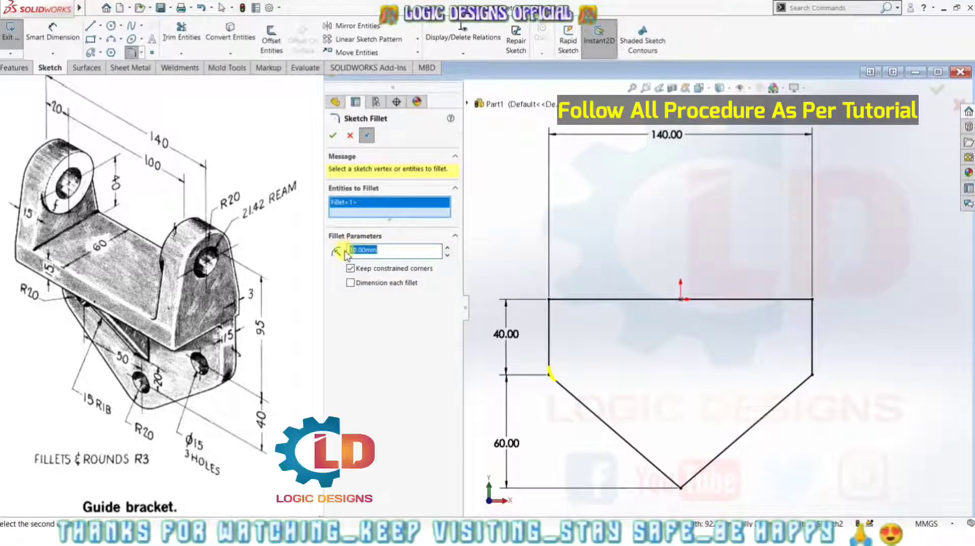
type("20")
key("Return")
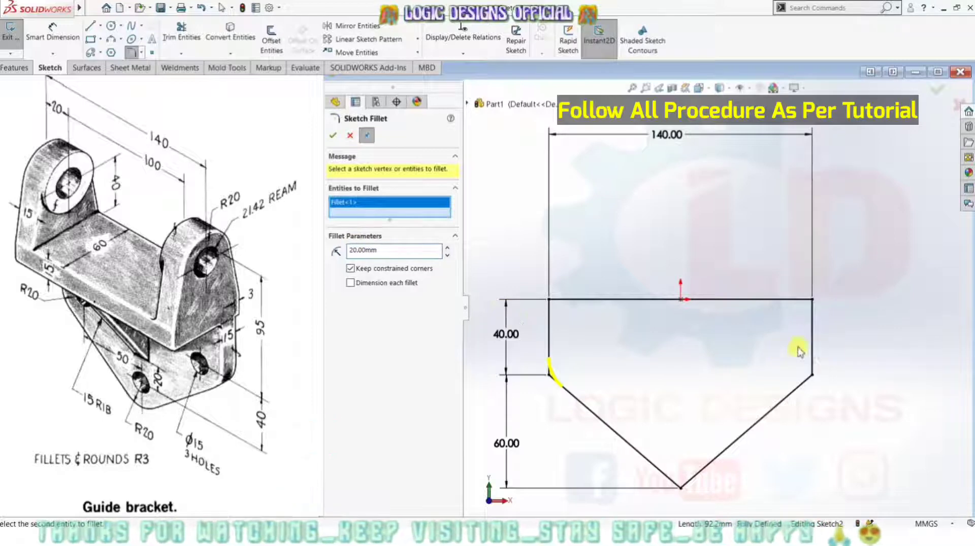
- Add 20 mm fillets to the right corner and the bottom point, and confirm
left_click(809, 384)
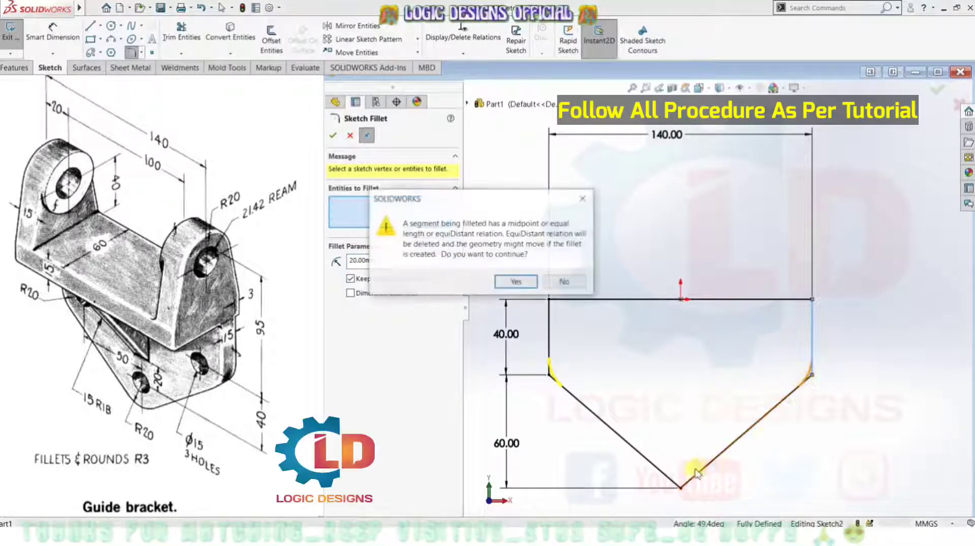
left_click(517, 283)
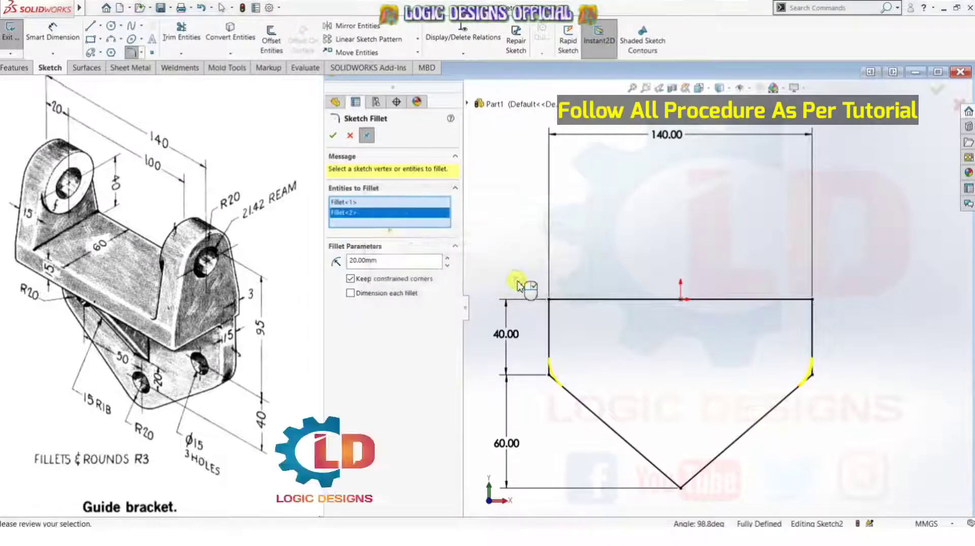
left_click(656, 467)
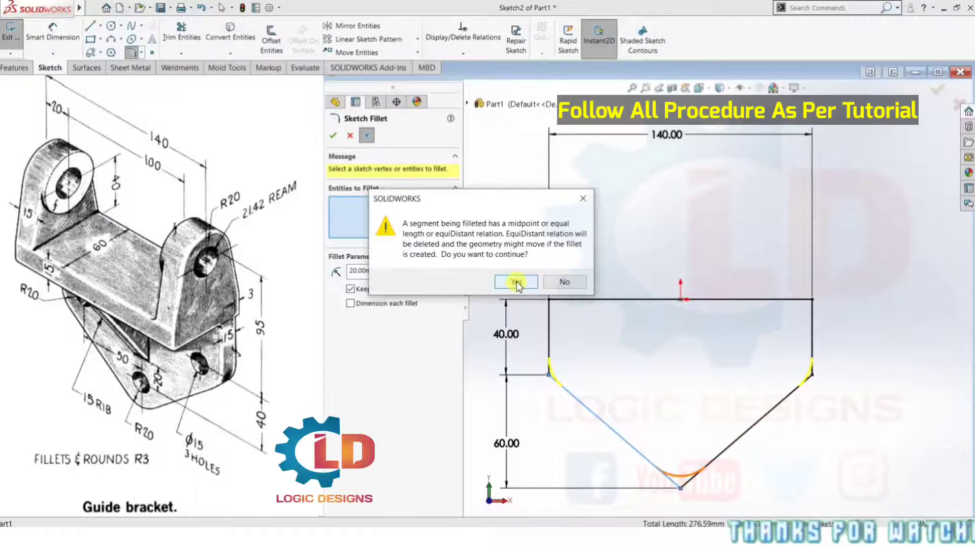
left_click(517, 283)
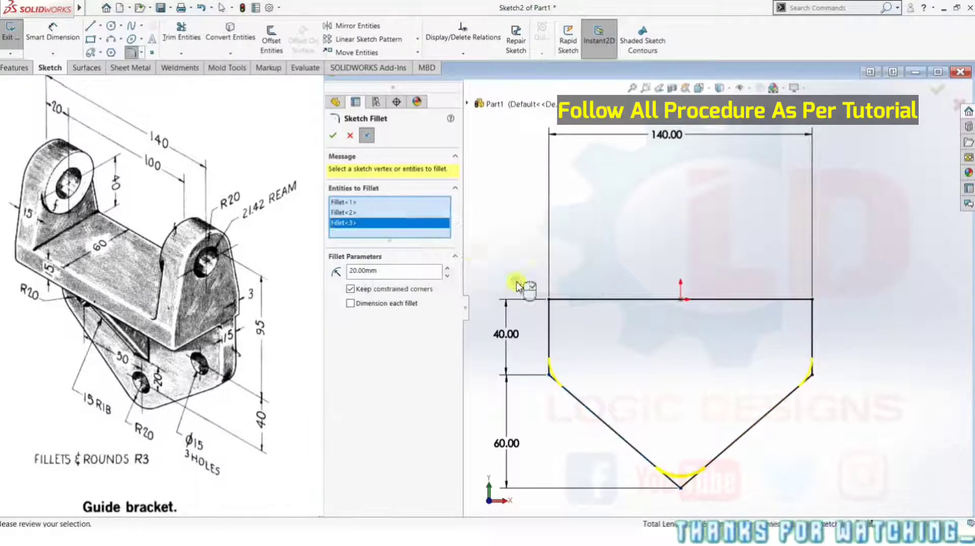
left_click(333, 135)
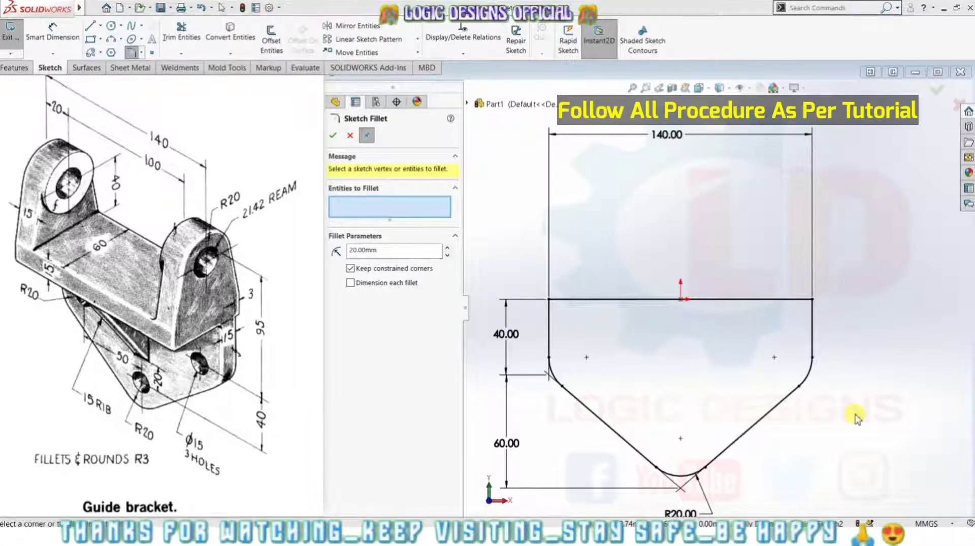
key("Escape")
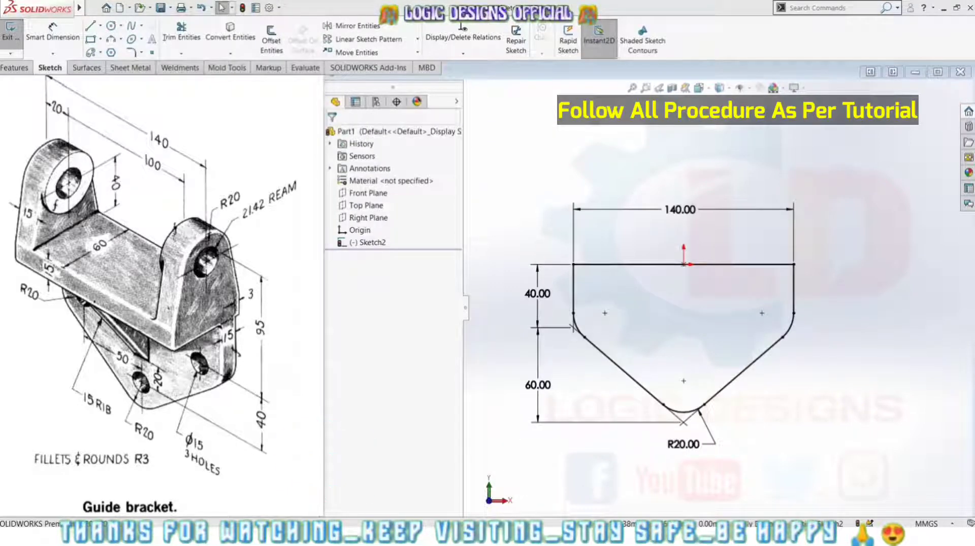
- Extrude Sketch2 with Extruded Boss/Base to a 15 mm depth as Boss-Extrude1
left_click(14, 68)
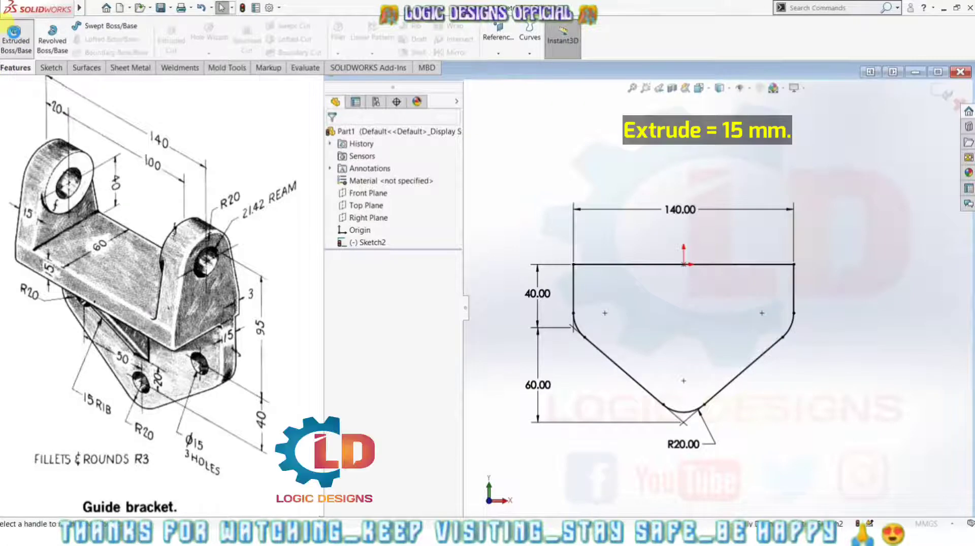
left_click(14, 32)
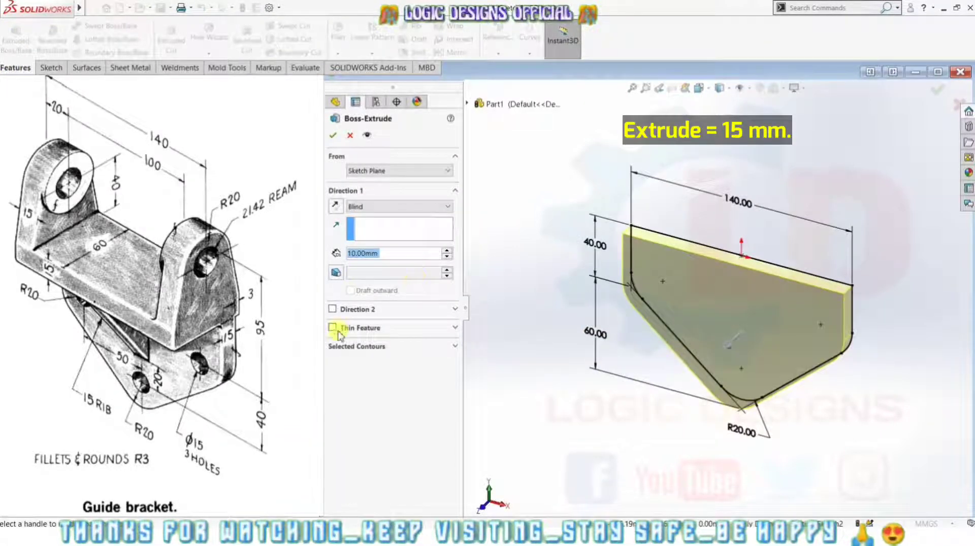
left_click(345, 350)
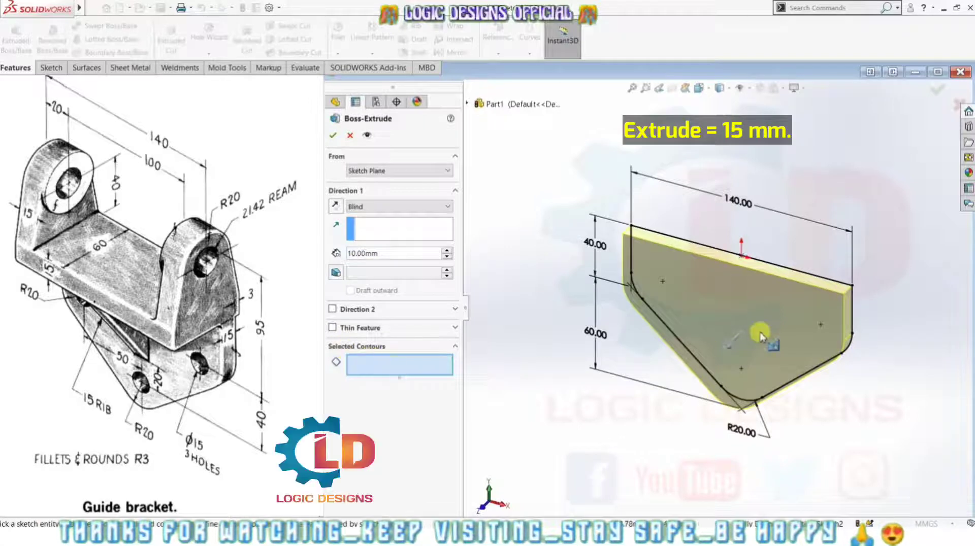
left_click_drag(391, 253, 365, 254)
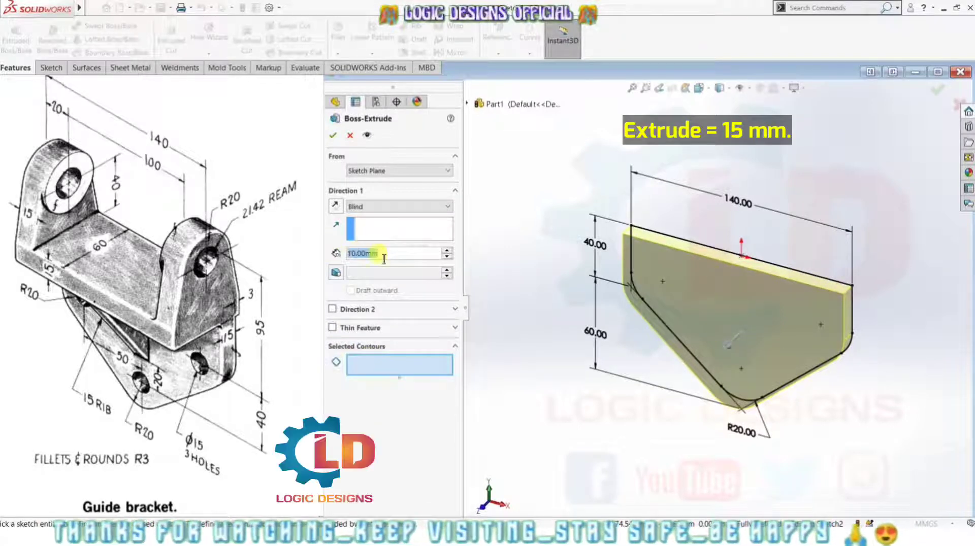
type("15")
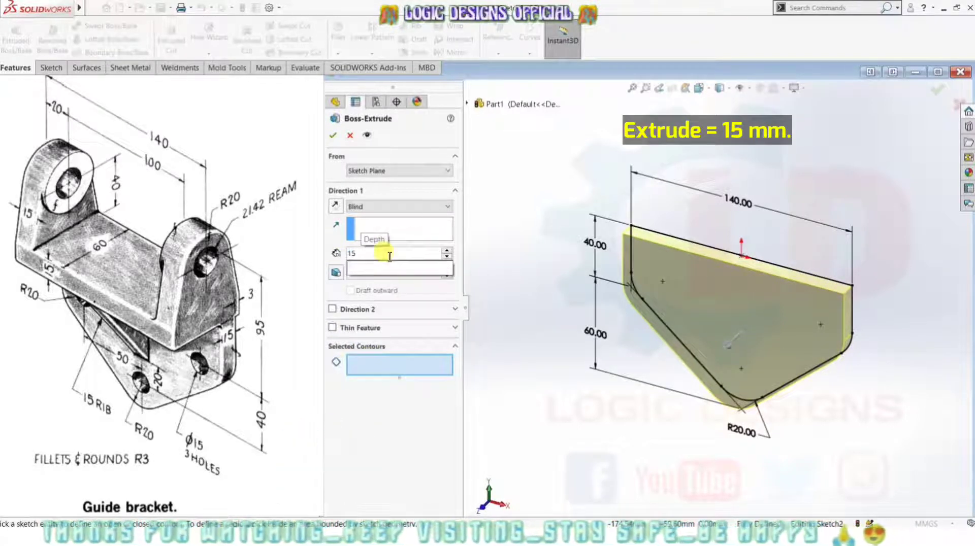
key("Return")
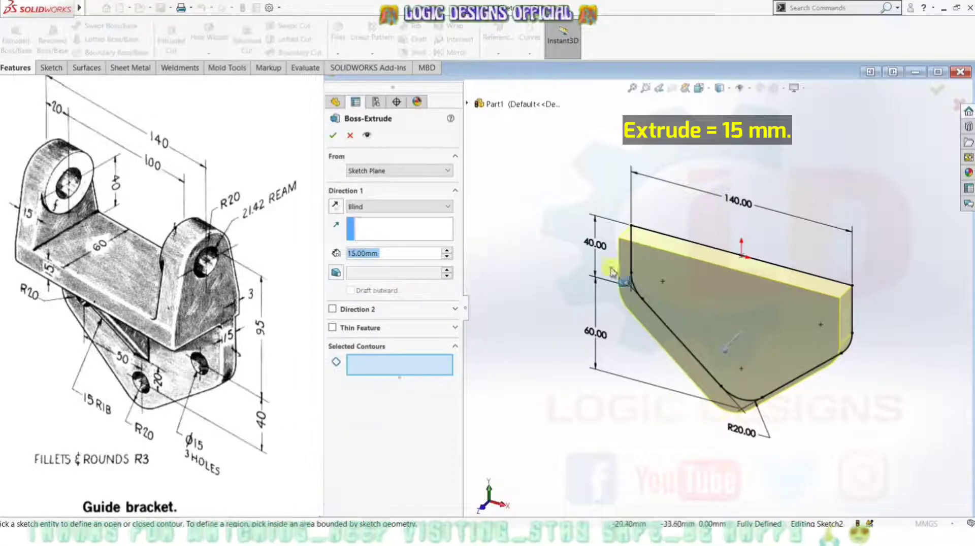
left_click(333, 135)
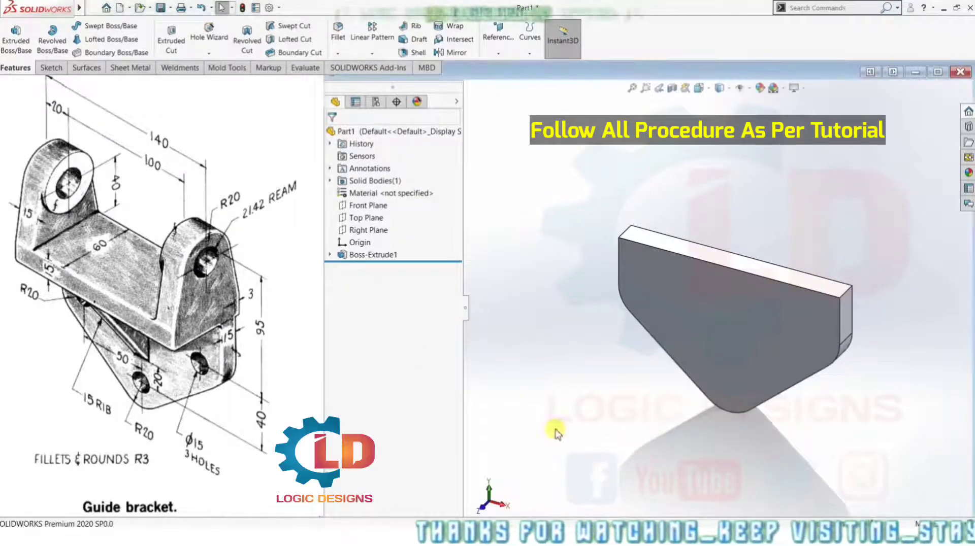
- Switch to the isometric view and start a new sketch awaiting a face
key("ctrl+7")
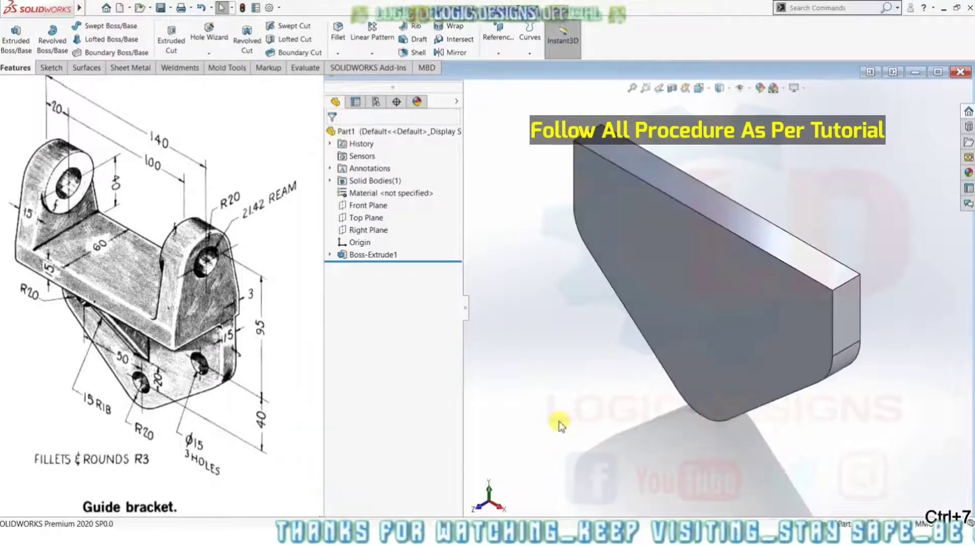
key("ctrl+7")
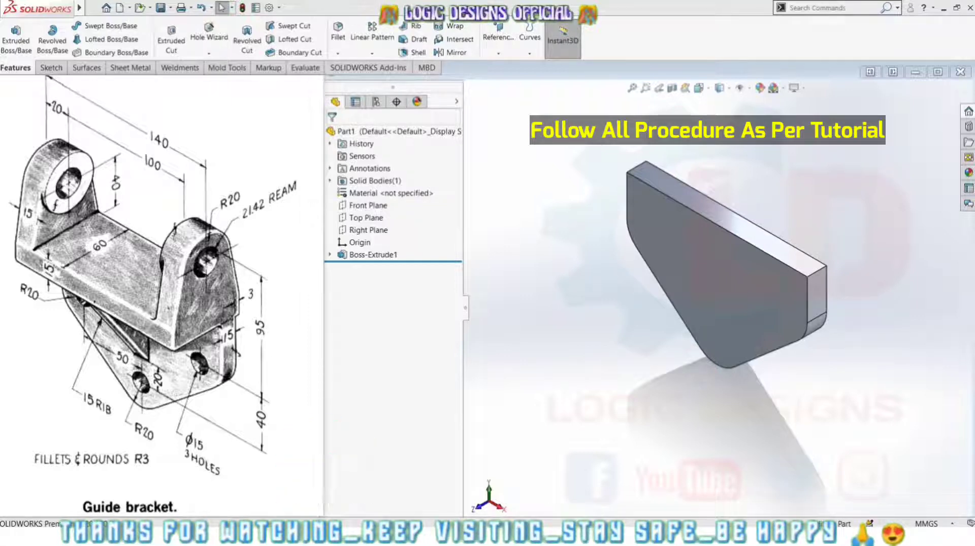
left_click(49, 67)
left_click(12, 34)
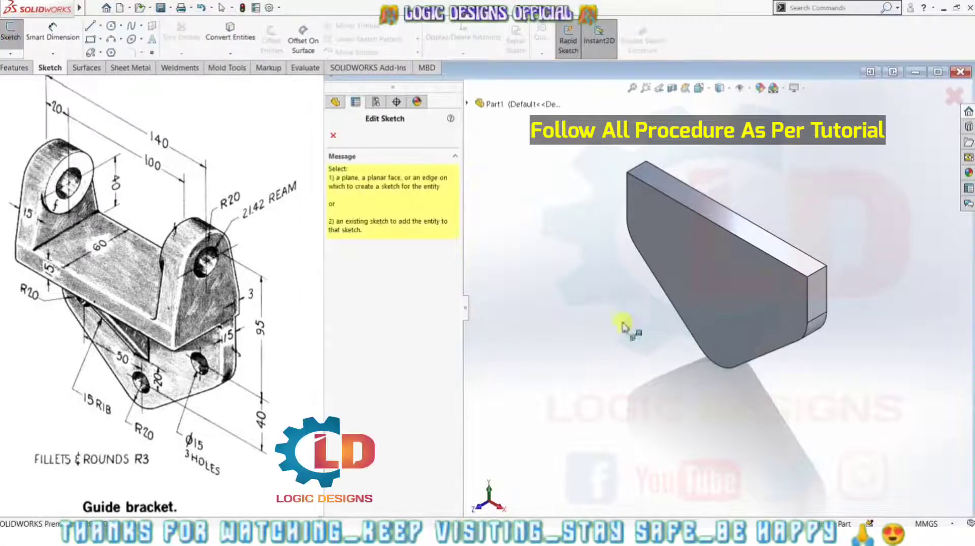
- Open Sketch3 on the plate's end face, view it normal, and draw a short line from its top corner
left_click(820, 293)
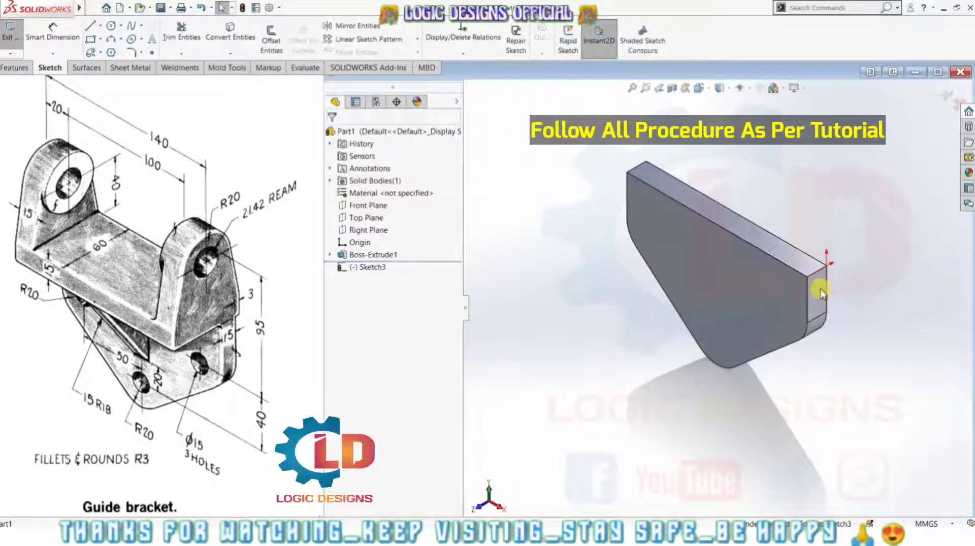
key("ctrl+8")
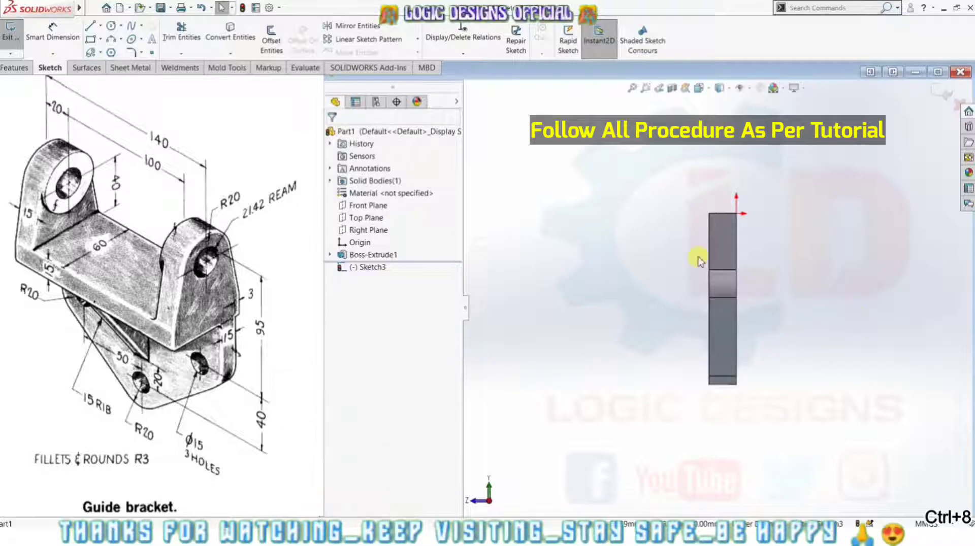
scroll(740, 211, "down", 2)
scroll(751, 228, "down", 2)
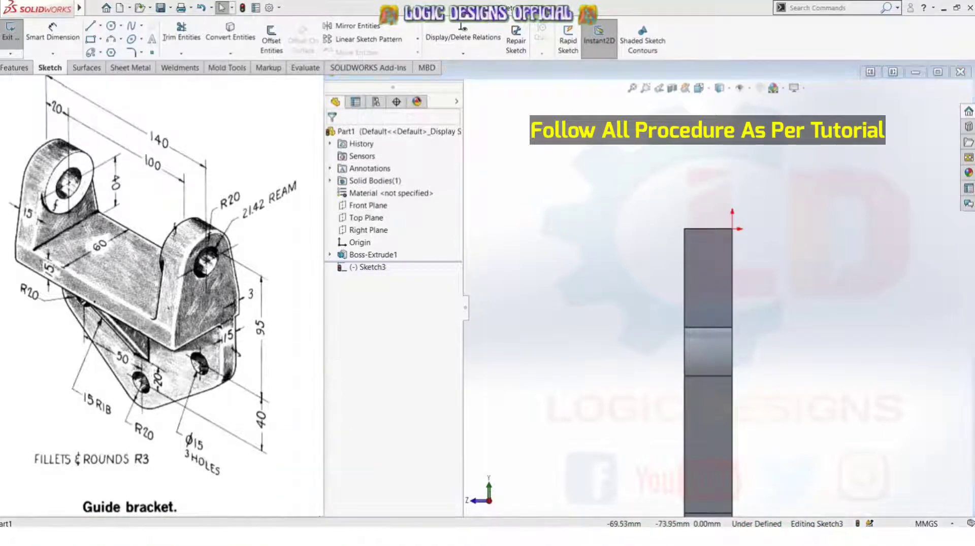
left_click(89, 27)
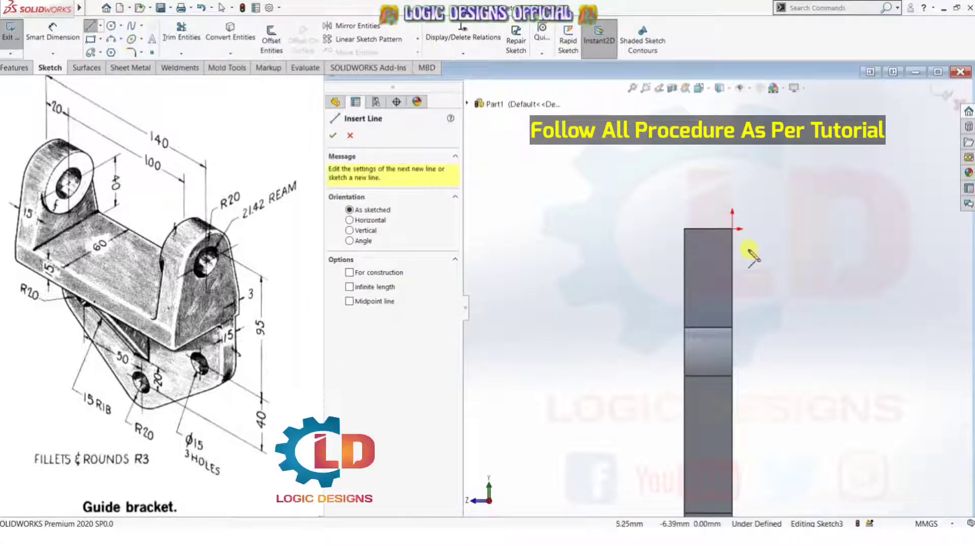
left_click(746, 230)
left_click(760, 229)
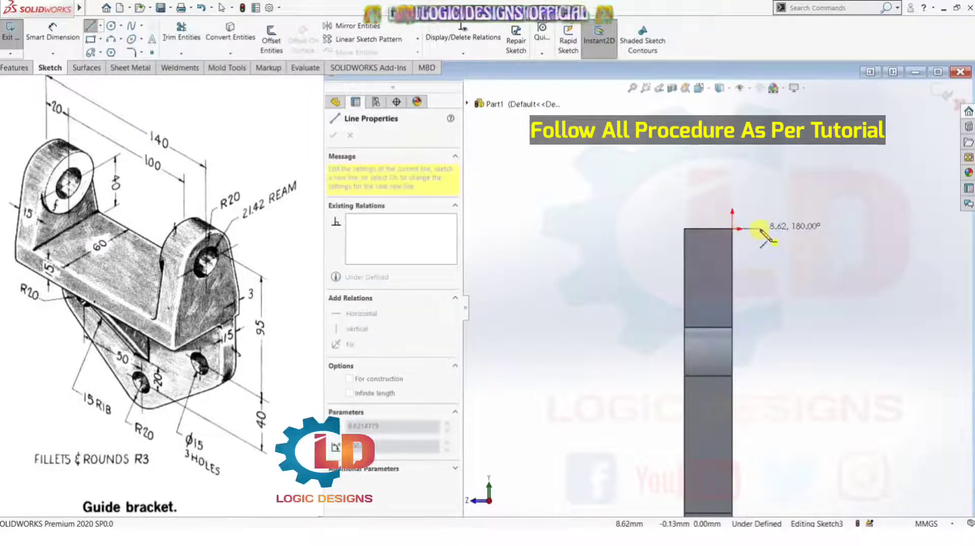
key("Escape")
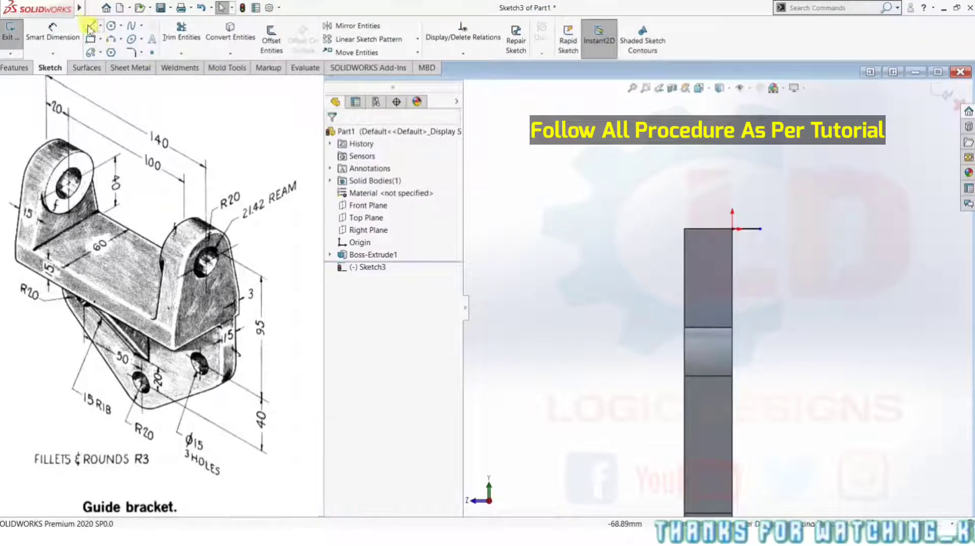
key("Return")
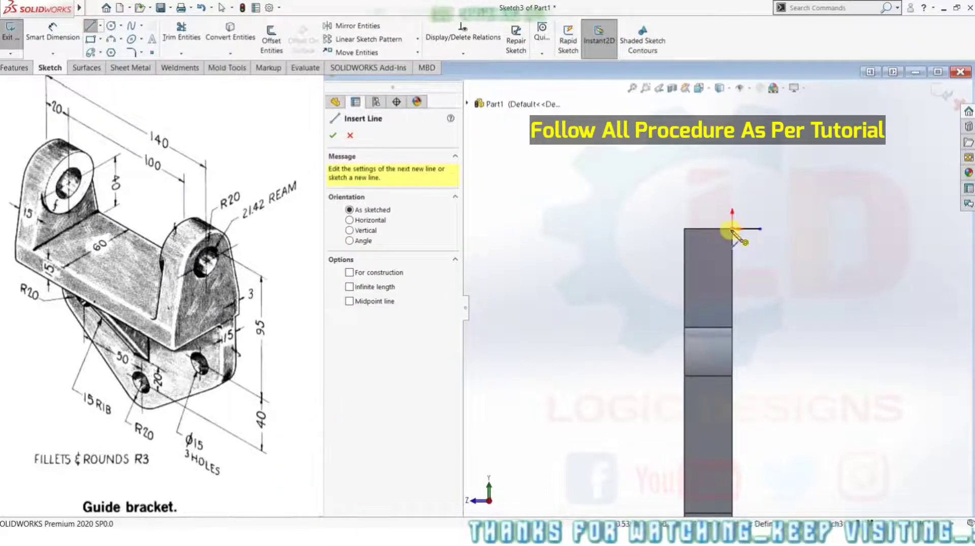
- Draw a top line leftward and dimension it 57 mm with a 3 mm right overhang
left_click(732, 229)
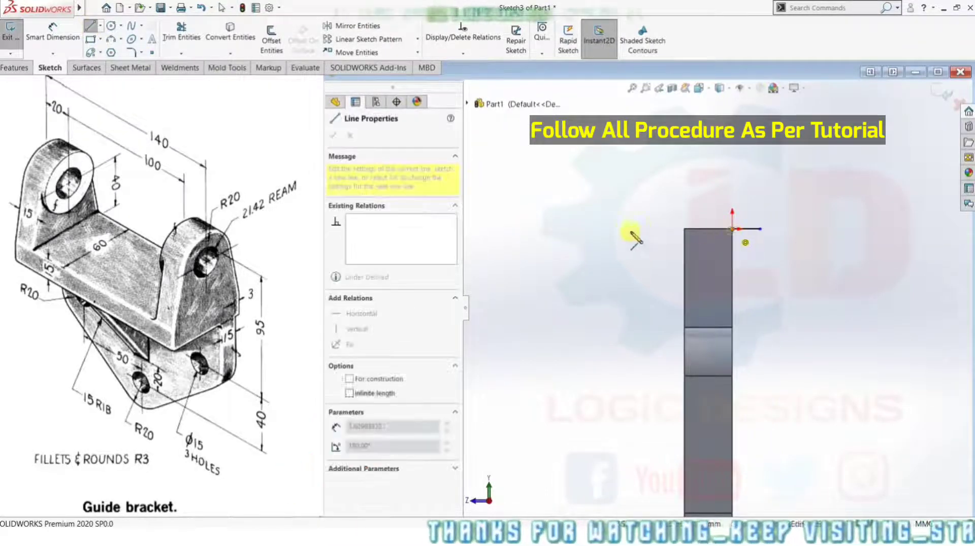
left_click(594, 230)
key("Escape")
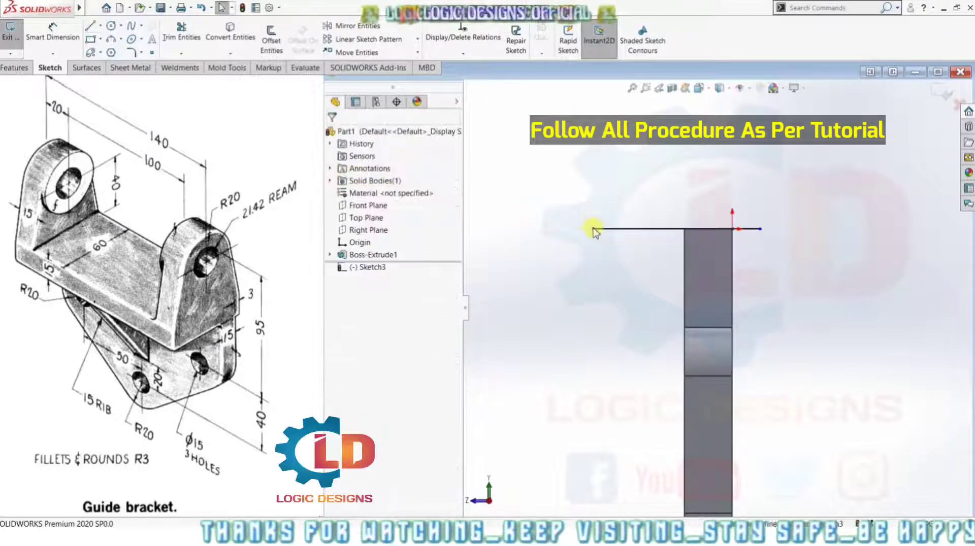
left_click(52, 32)
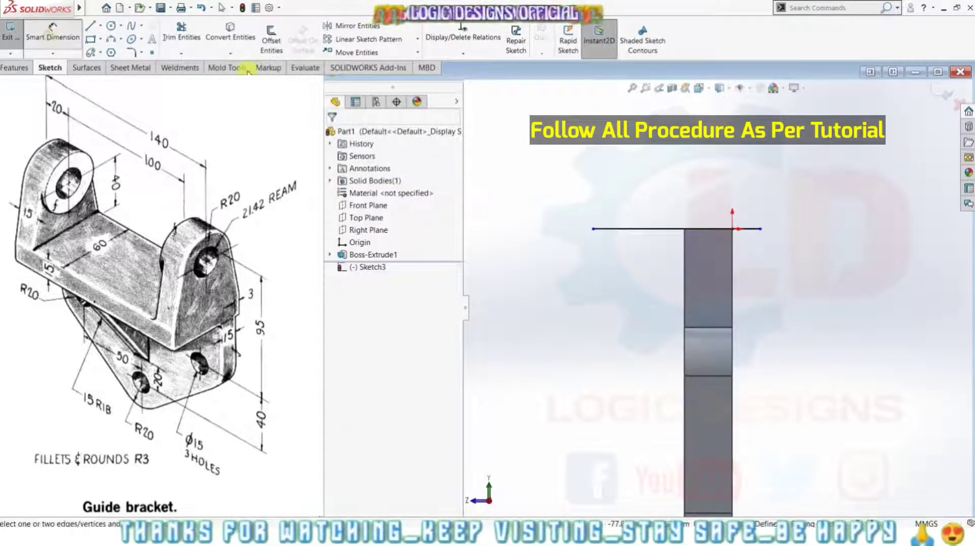
left_click(639, 230)
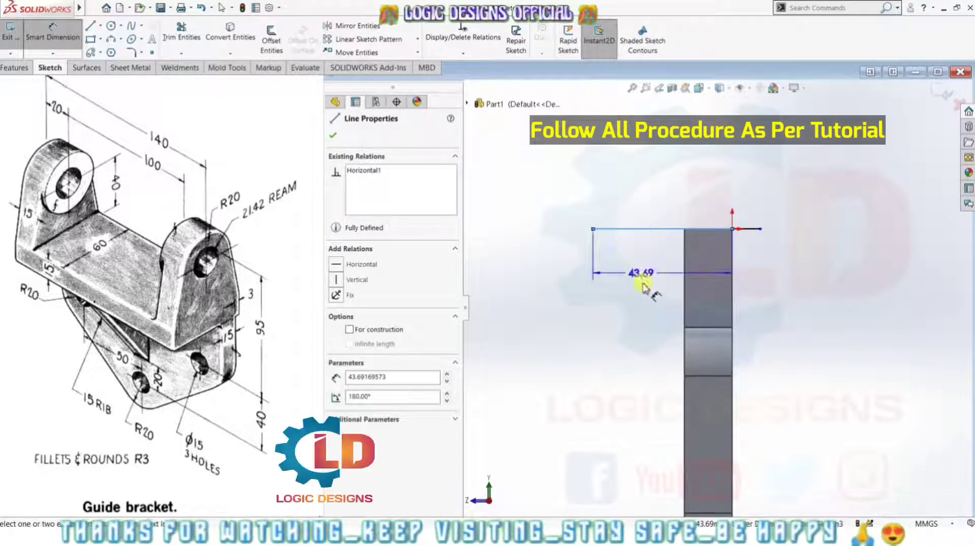
left_click(654, 287)
type("57")
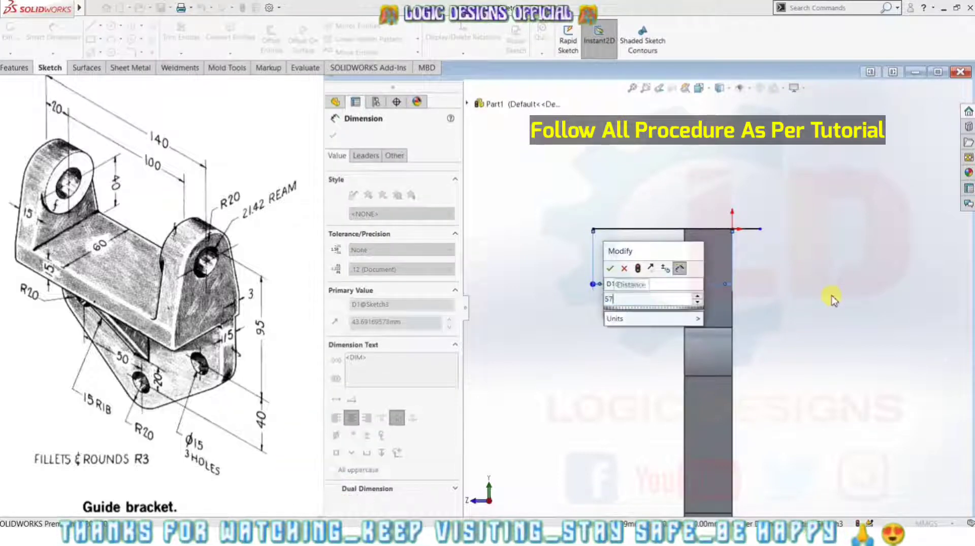
key("Escape")
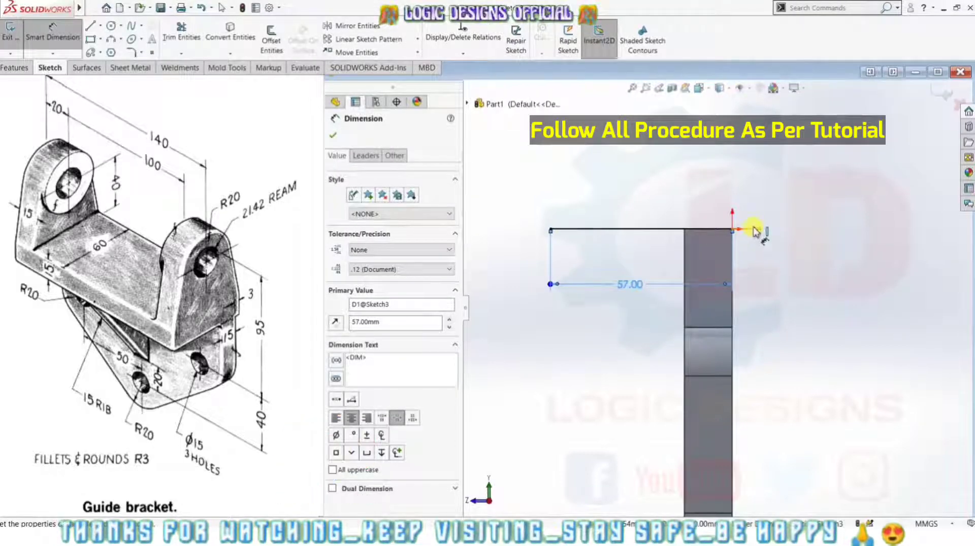
left_click(754, 230)
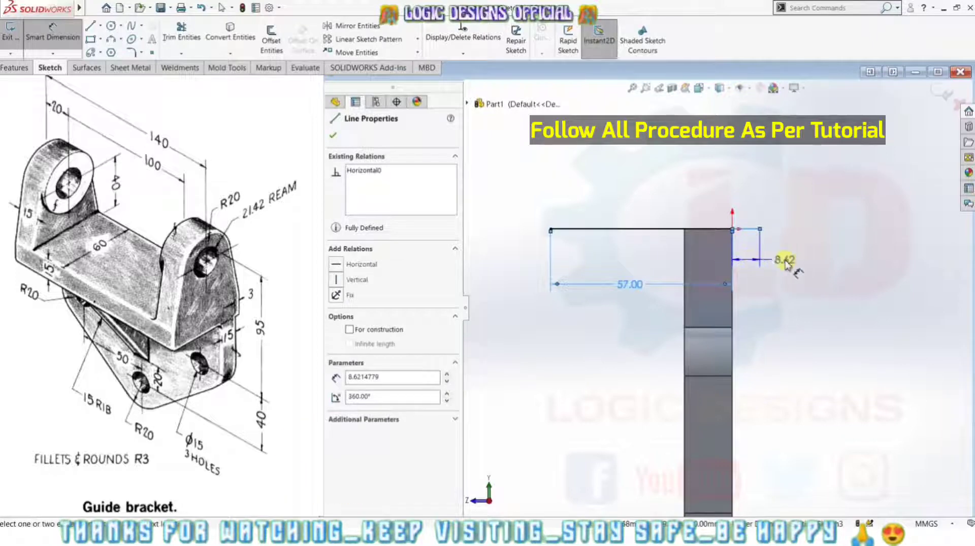
left_click(860, 265)
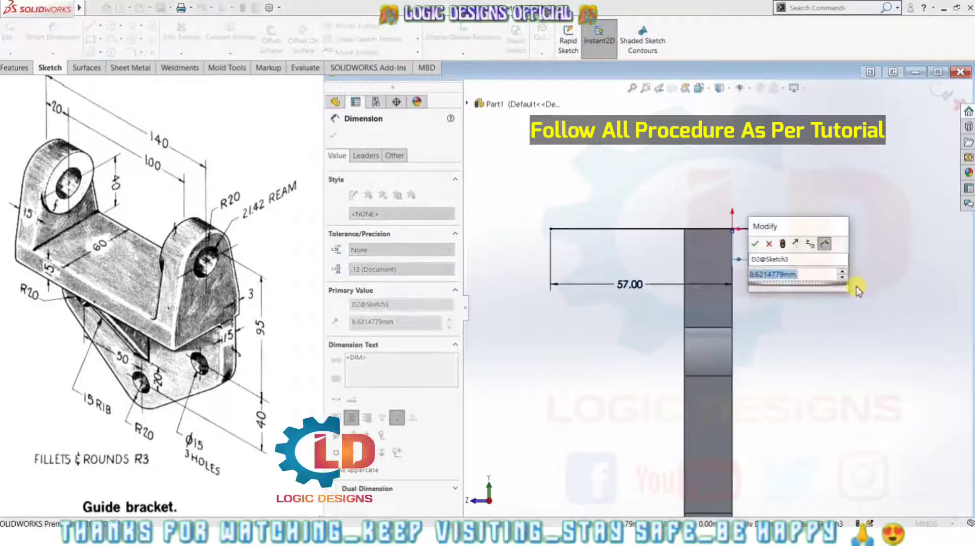
key("Return")
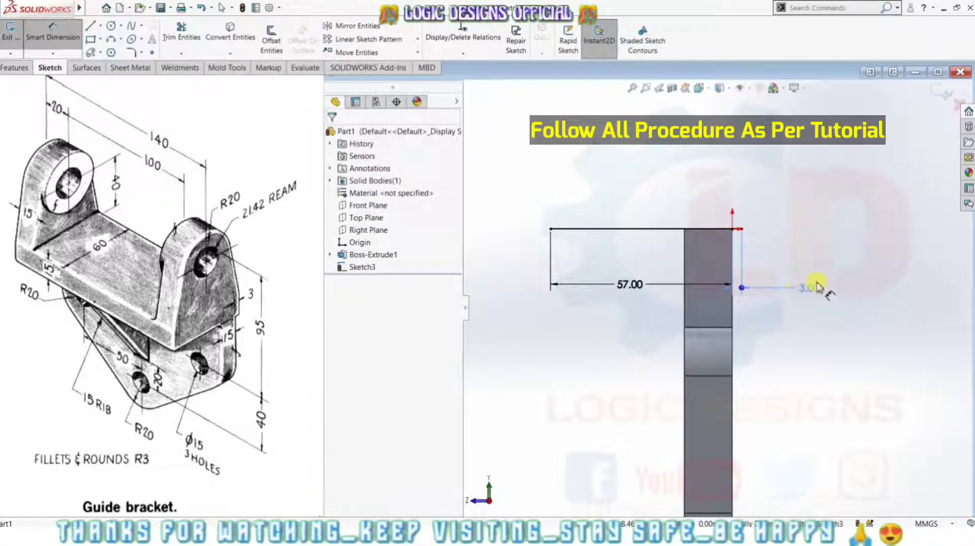
left_click_drag(761, 292, 812, 257)
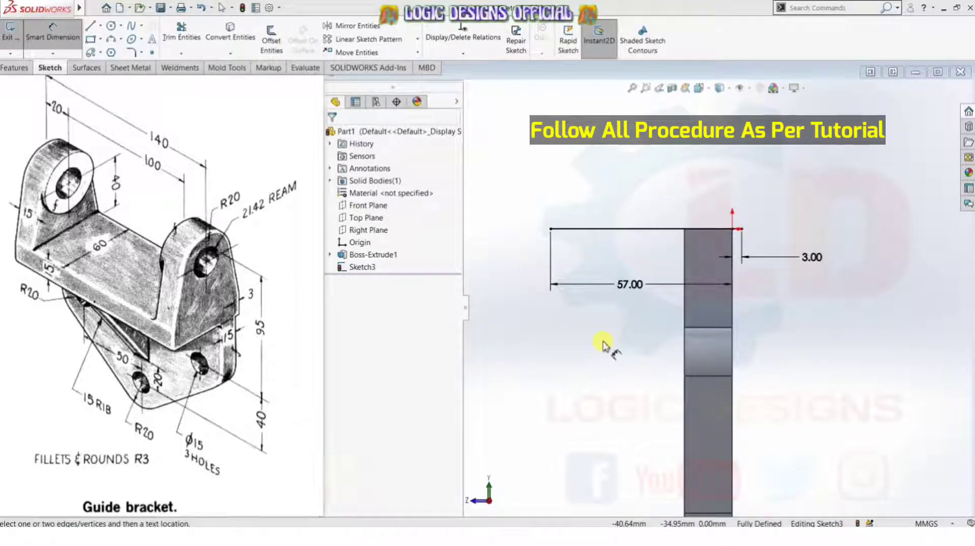
- Draw lines up, across and down to close the rectangular profile
left_click(89, 27)
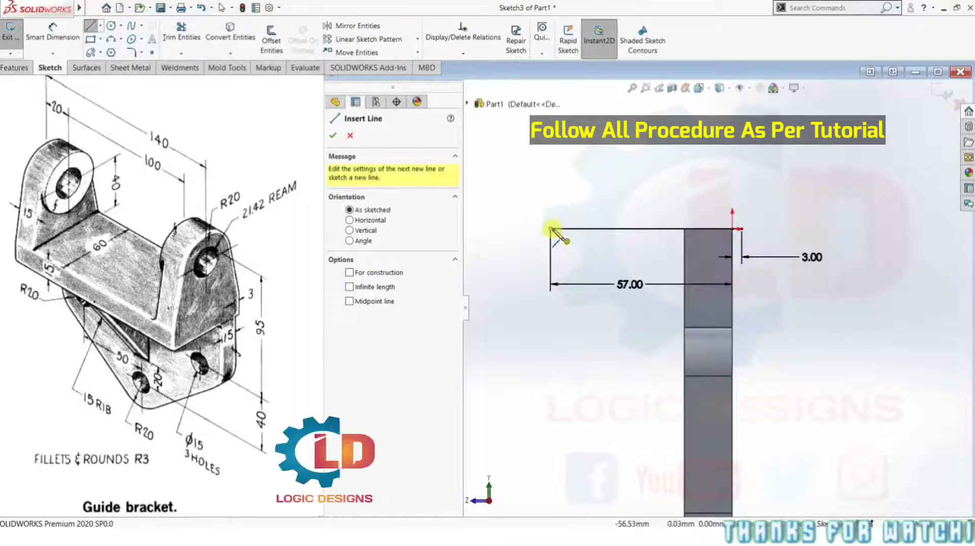
left_click(551, 229)
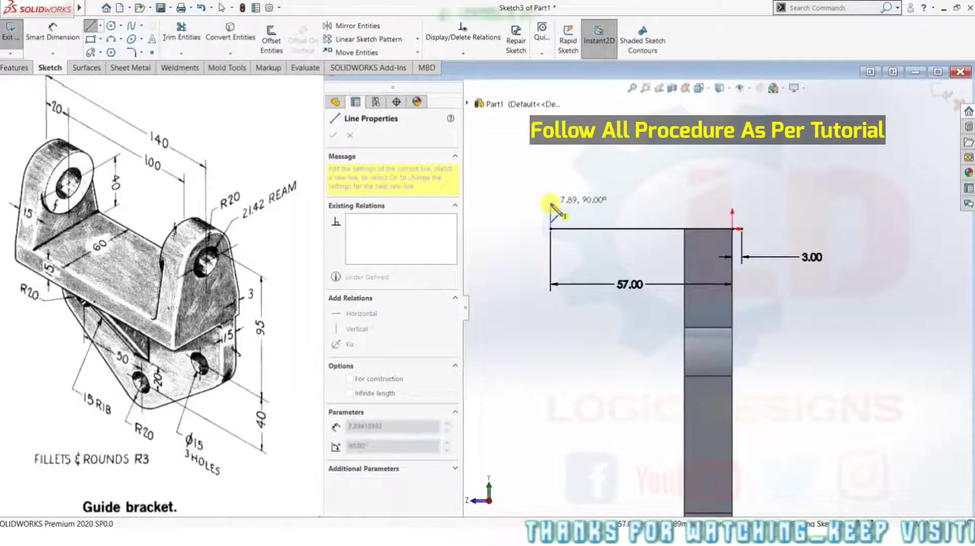
left_click(550, 203)
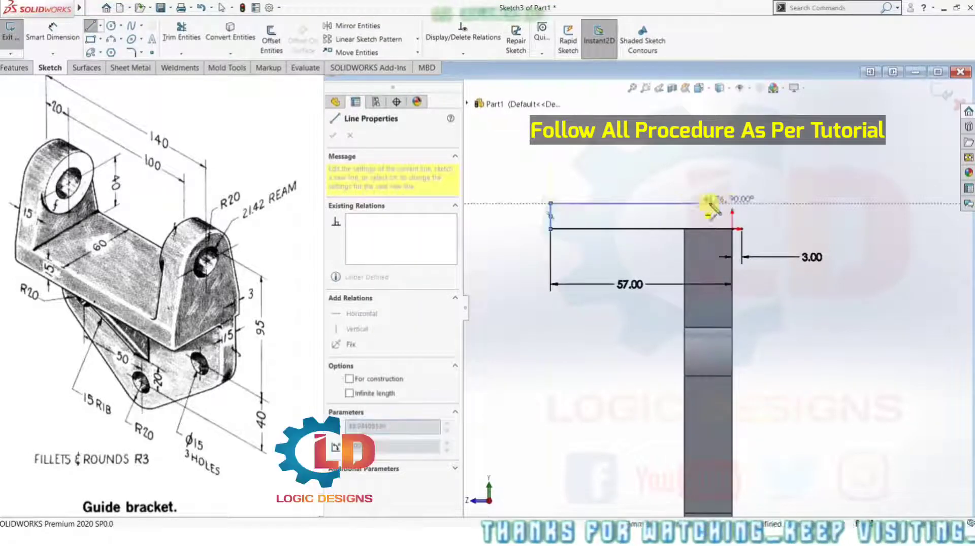
left_click(741, 203)
double_click(741, 217)
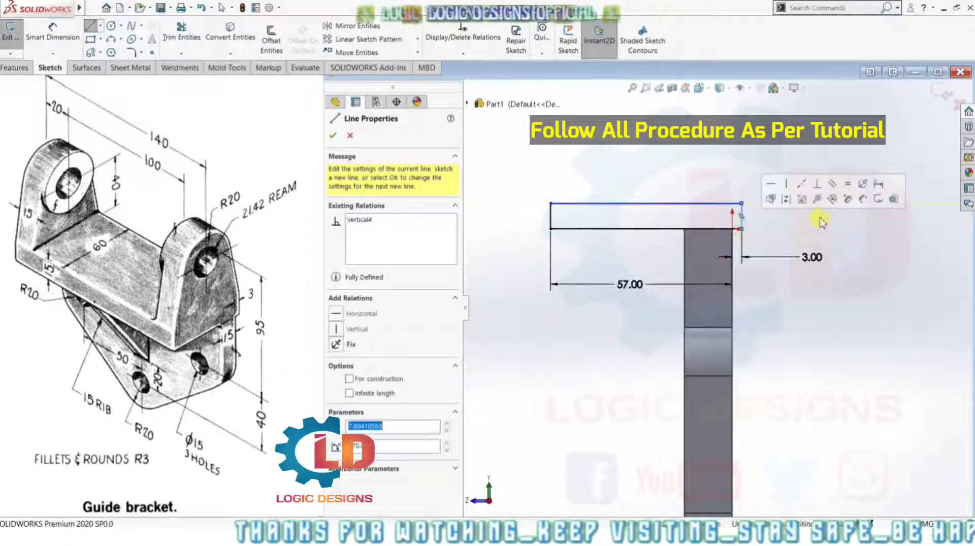
key("Escape")
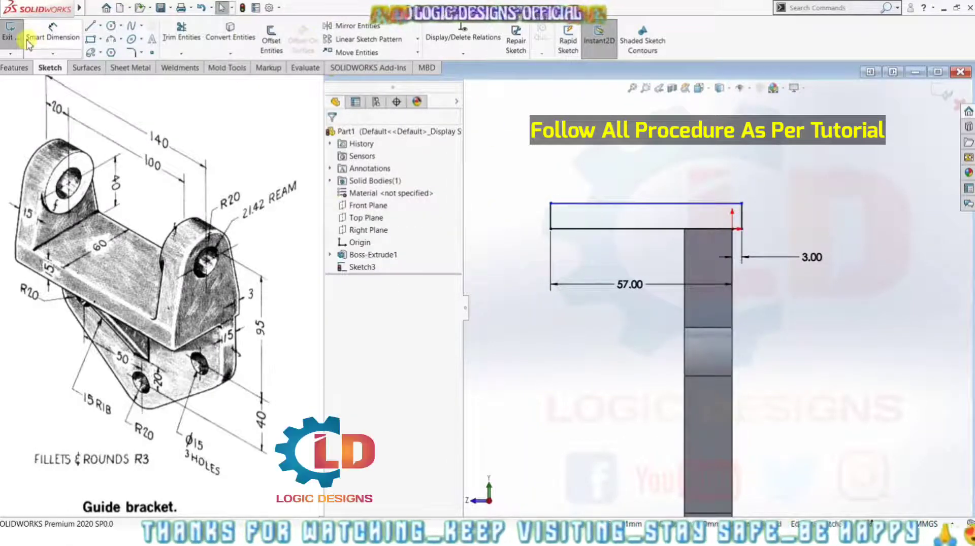
- Dimension the profile's right edge to 15 mm high
left_click(29, 45)
left_click(741, 216)
left_click(838, 280)
type("15")
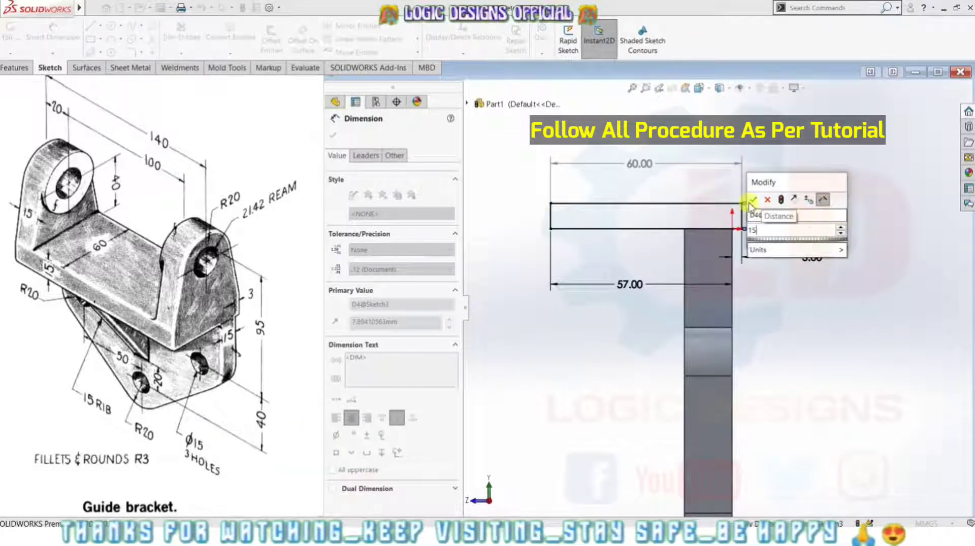
left_click(750, 201)
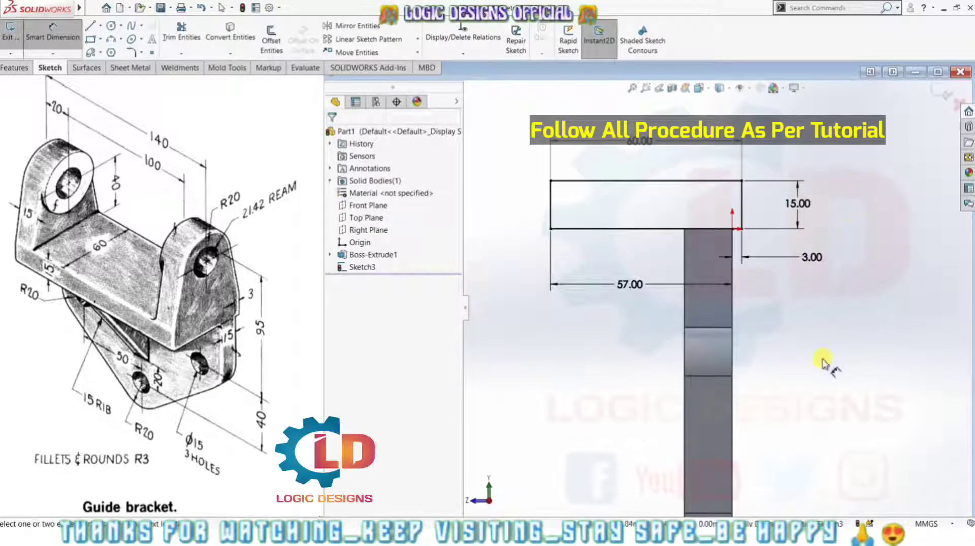
mouse_move(823, 361)
middle_mouse_down()
mouse_move(869, 401)
mouse_move(858, 399)
middle_mouse_up()
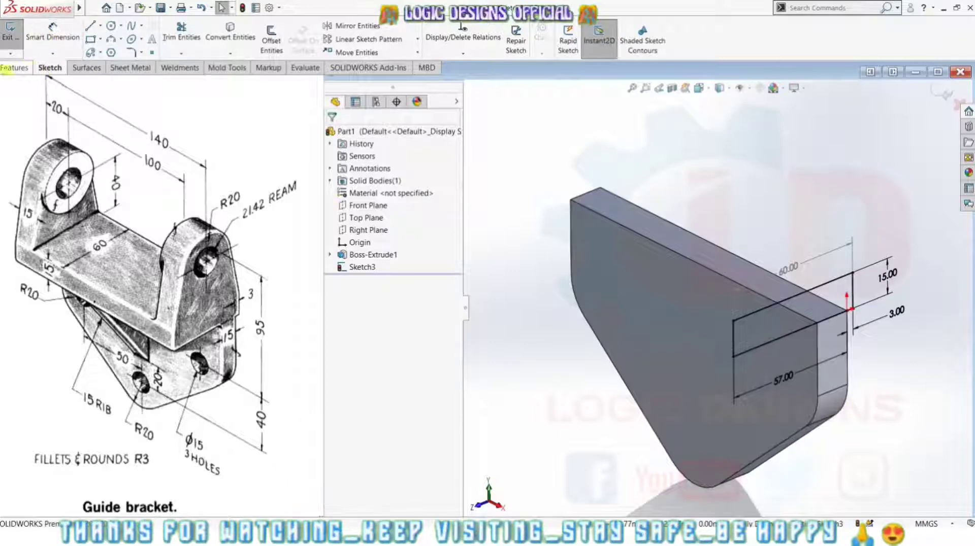
- Extrude Sketch3 in the reversed direction, Blind 140 mm, as Boss-Extrude2
left_click(16, 68)
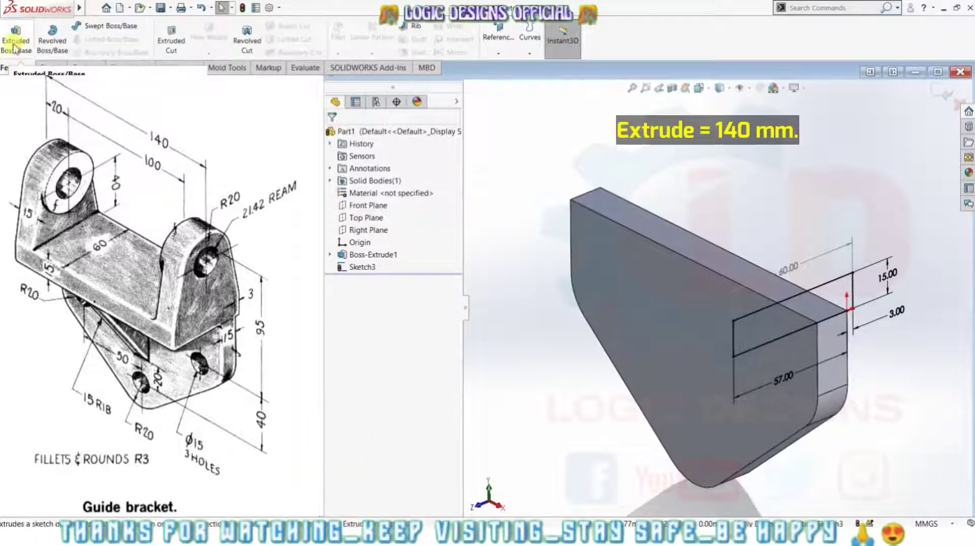
left_click(15, 43)
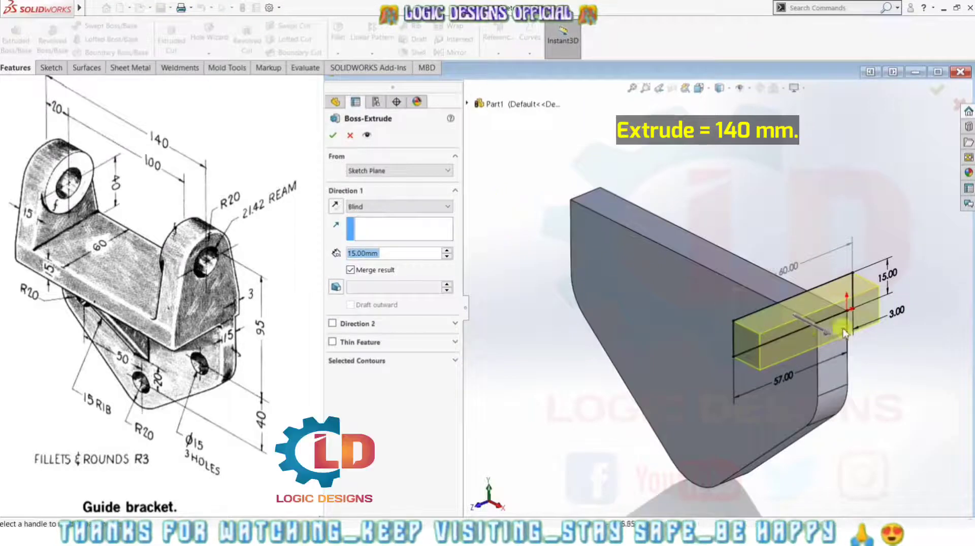
left_click(334, 207)
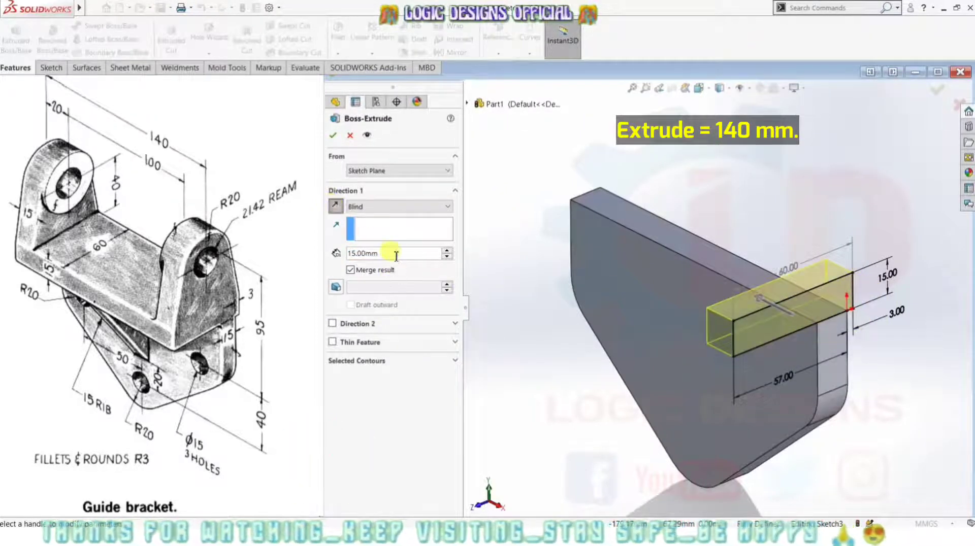
double_click(370, 254)
type("140")
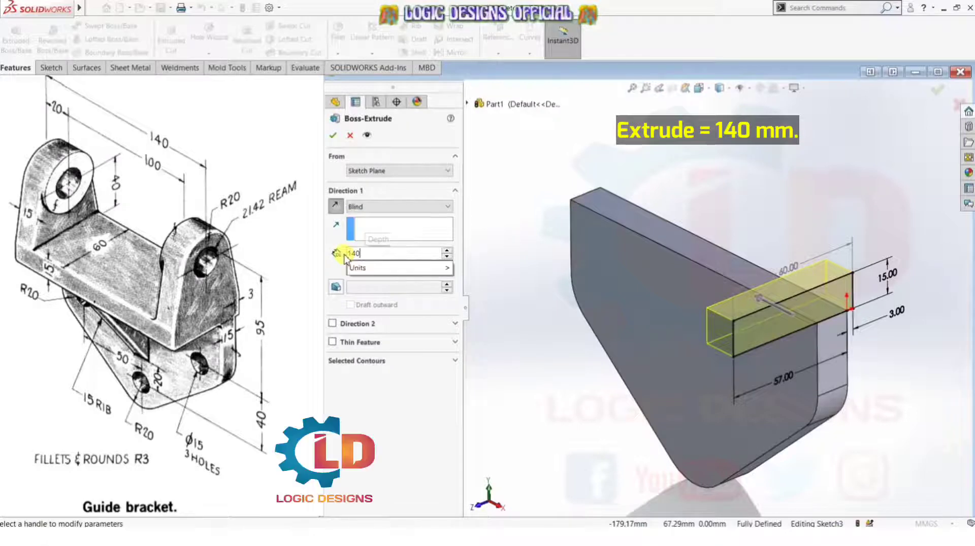
key("BackSpace")
key("BackSpace")
key("BackSpace")
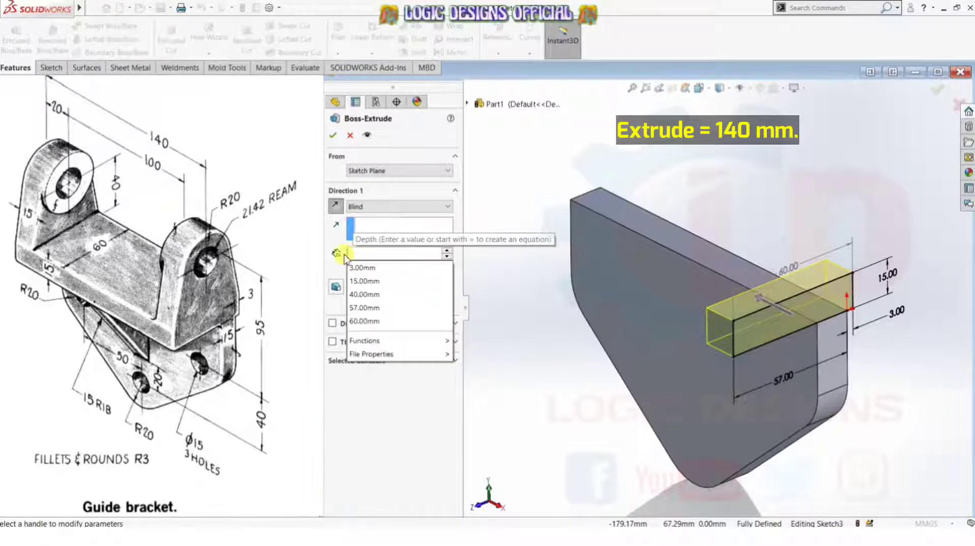
type("140")
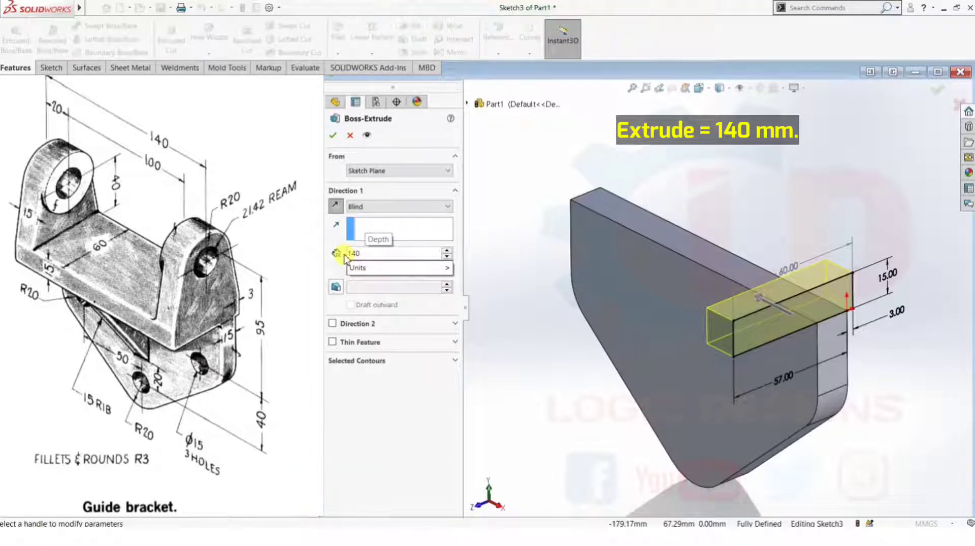
mouse_move(396, 267)
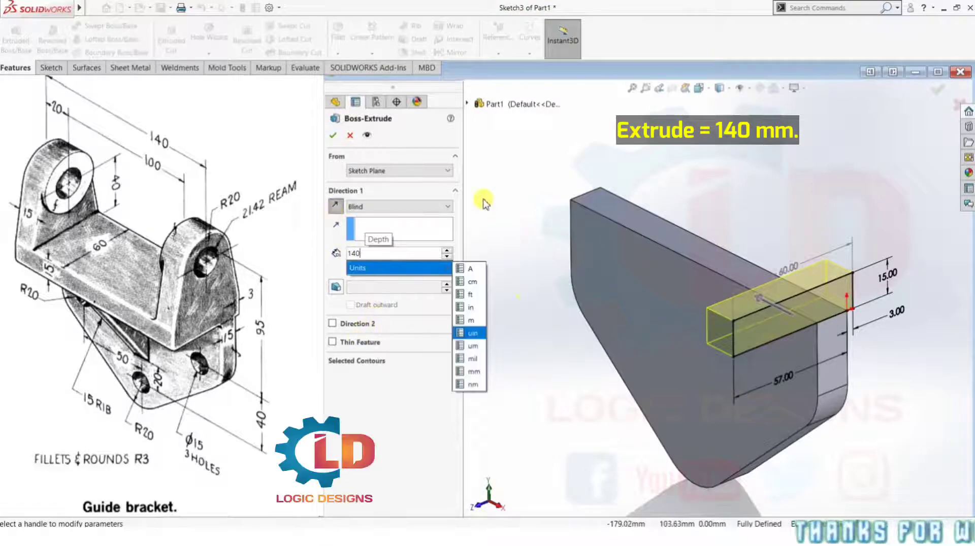
key("Return")
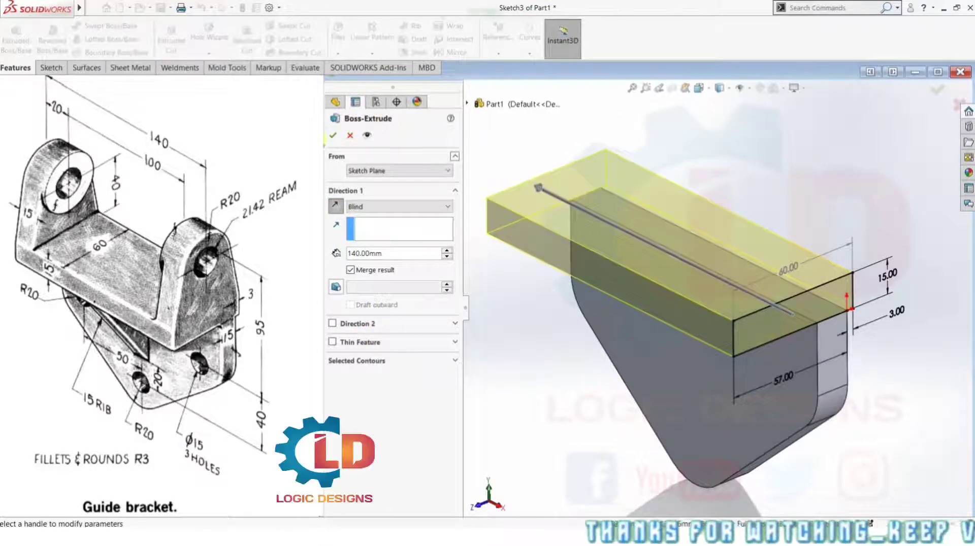
left_click(333, 137)
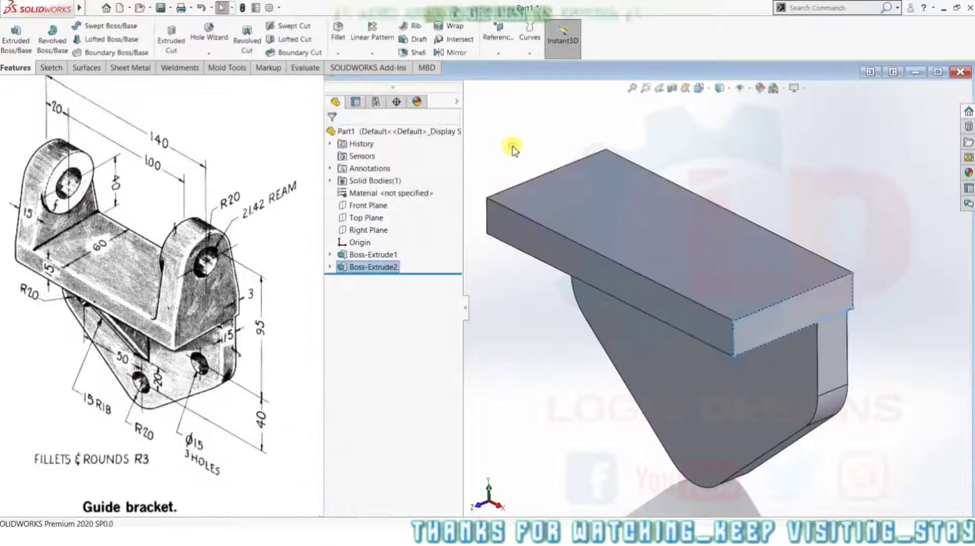
- Orbit the bracket with the new top plate, then snap it to the isometric view (Ctrl+7)
mouse_move(870, 424)
middle_mouse_down()
mouse_move(884, 419)
mouse_move(744, 431)
mouse_move(838, 366)
mouse_move(875, 322)
mouse_move(800, 357)
mouse_move(829, 416)
mouse_move(909, 438)
mouse_move(868, 464)
mouse_move(840, 383)
mouse_move(870, 413)
mouse_move(855, 459)
mouse_move(827, 468)
mouse_move(857, 488)
middle_mouse_up()
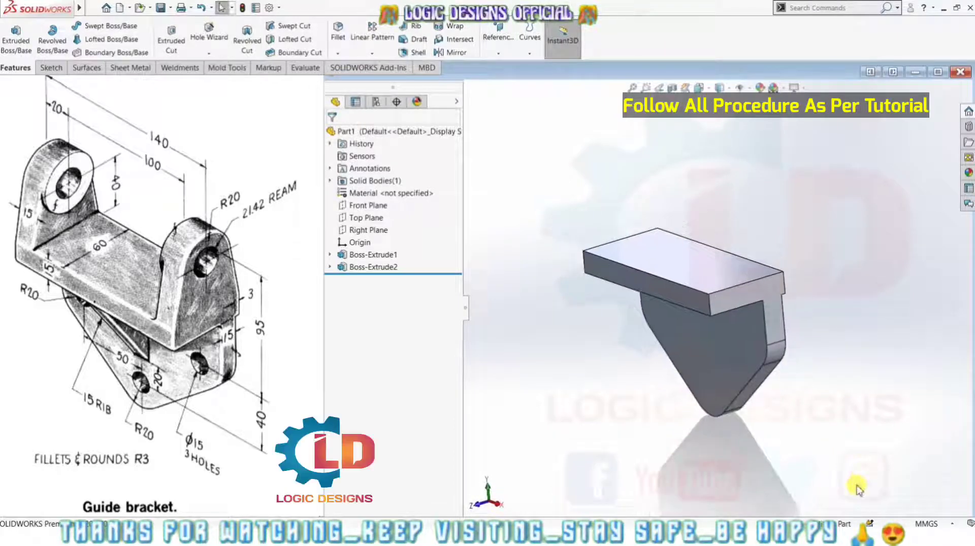
key("ctrl+7")
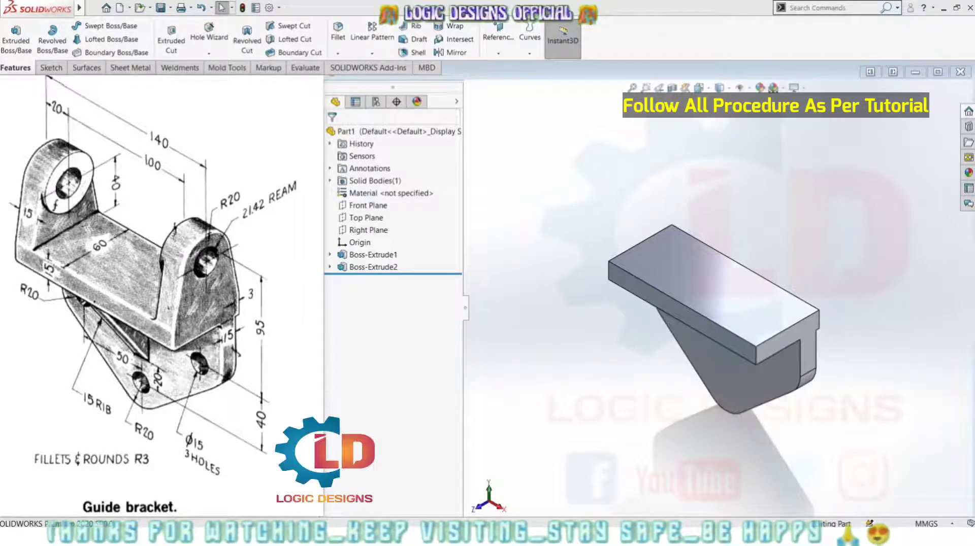
left_click(50, 67)
- Start a sketch on the block's end face and convert its top edge into sketch geometry
left_click(12, 31)
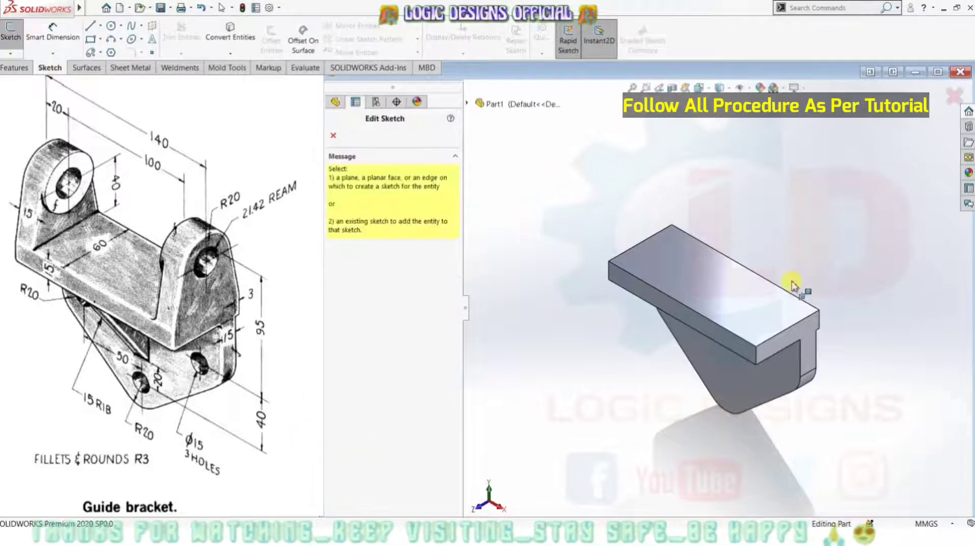
left_click(802, 337)
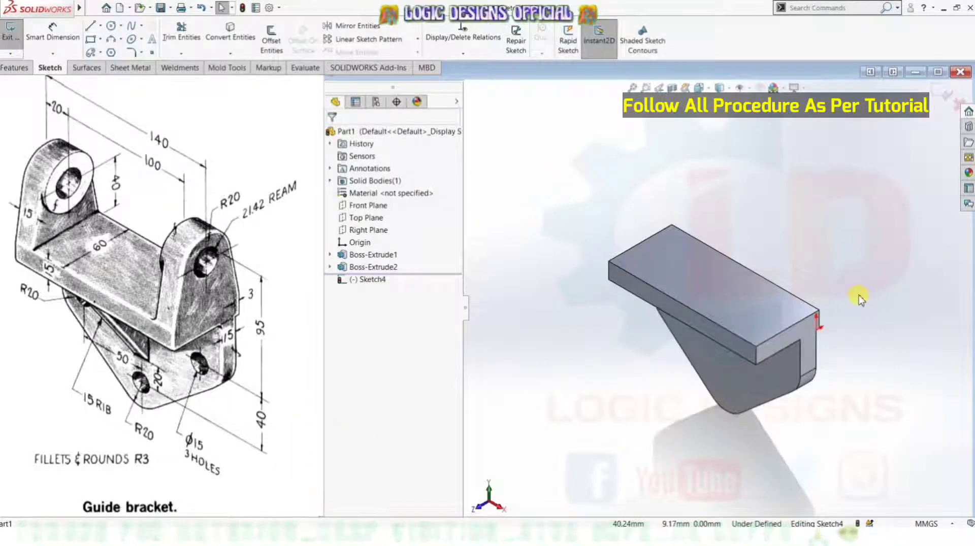
key("ctrl+8")
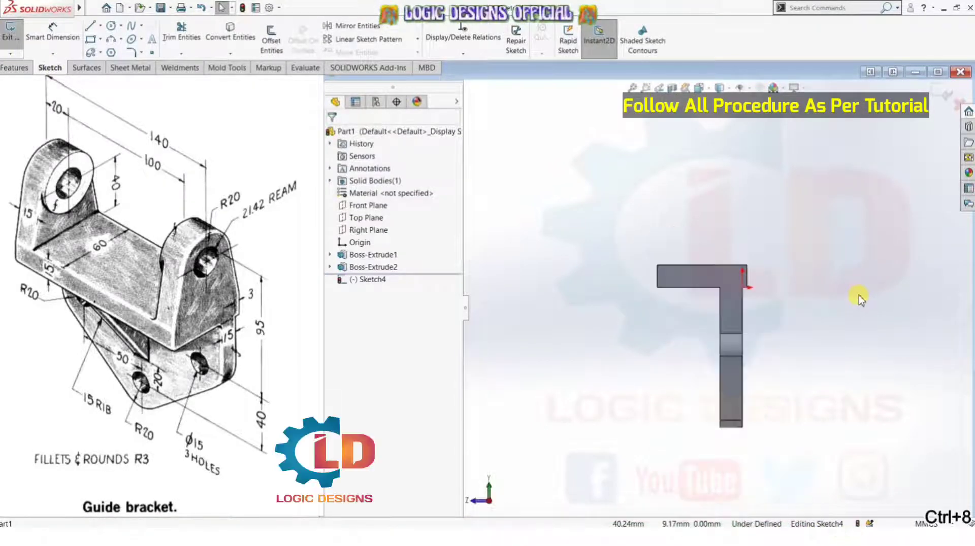
scroll(743, 267, "down", 1)
scroll(718, 263, "down", 1)
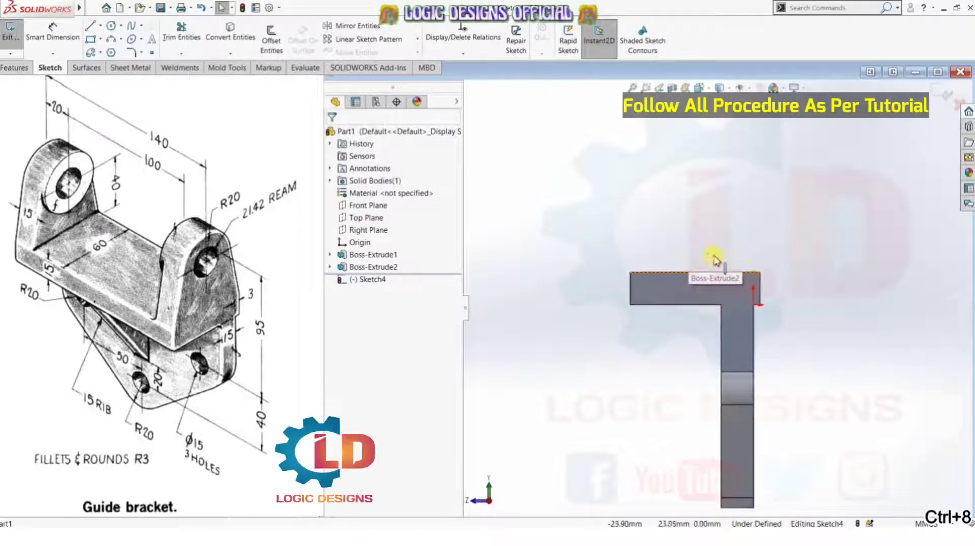
scroll(745, 256, "down", 2)
scroll(745, 256, "down", 1)
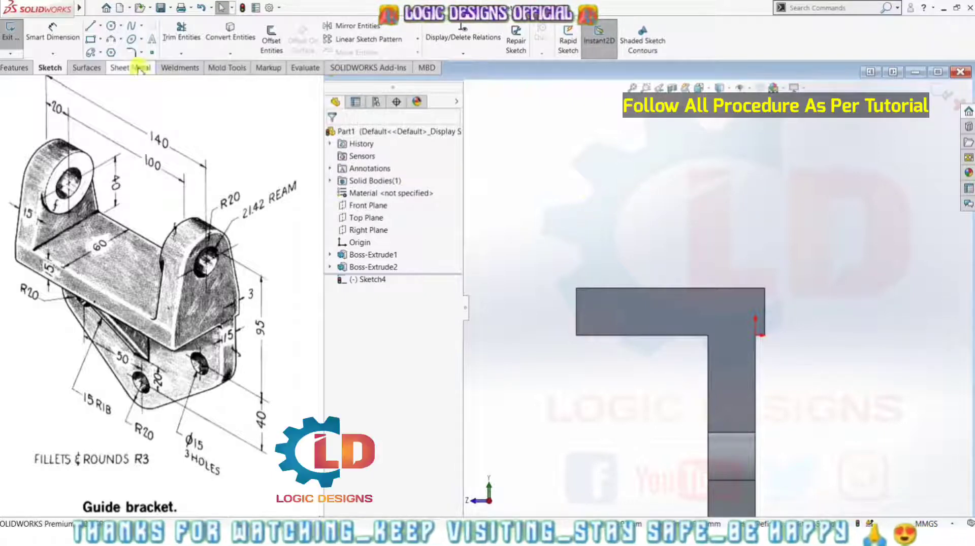
left_click(217, 39)
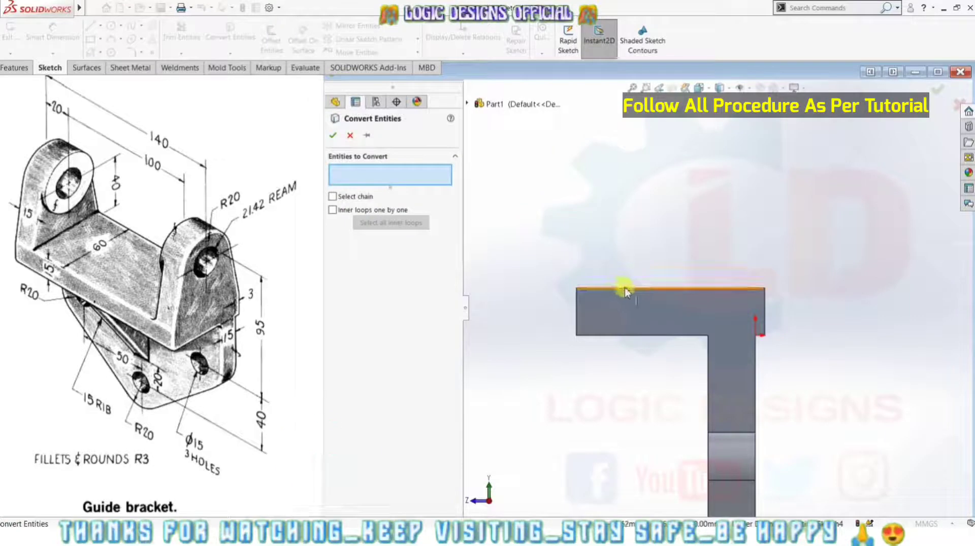
left_click(626, 290)
left_click(335, 136)
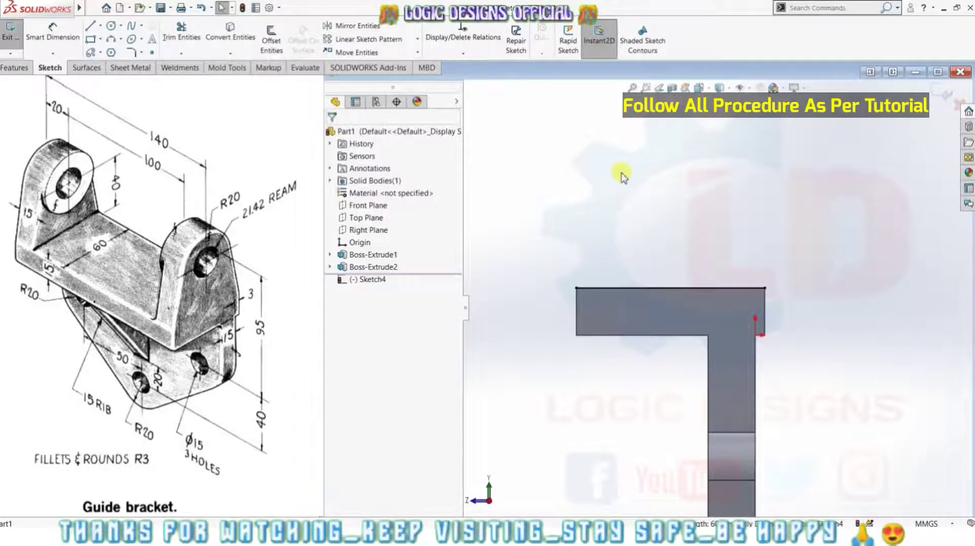
- Draw a vertical construction line up from the top edge's midpoint, dimensioned to 40 mm
key("l")
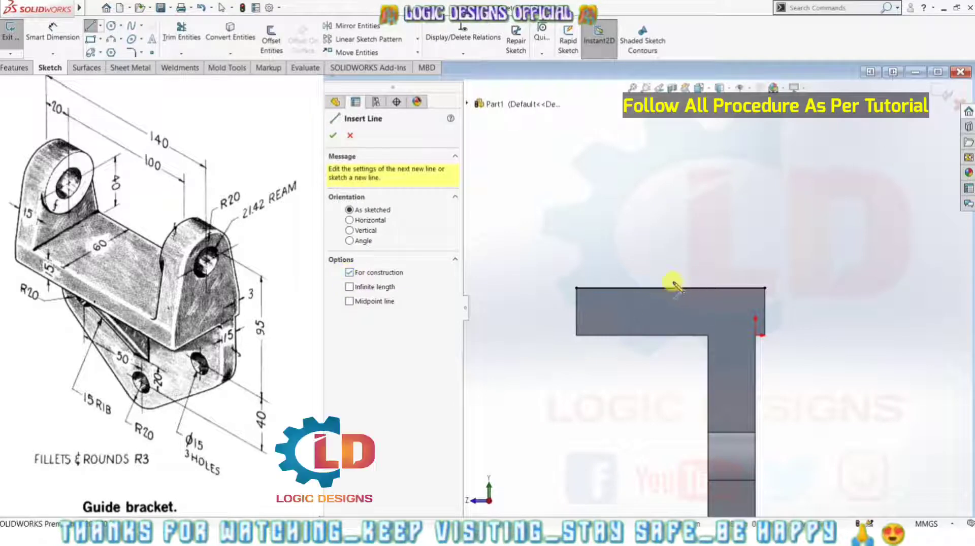
left_click(670, 289)
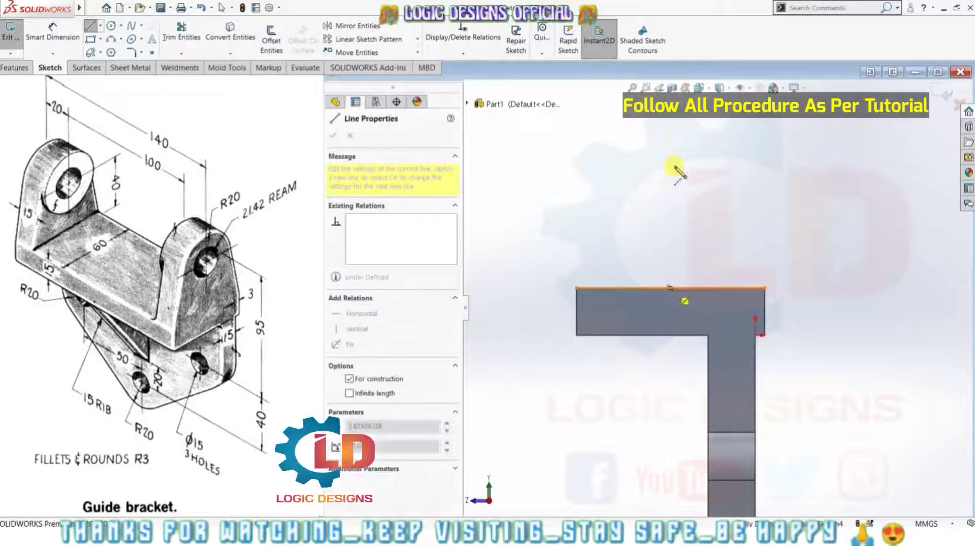
left_click(670, 213)
key("Escape")
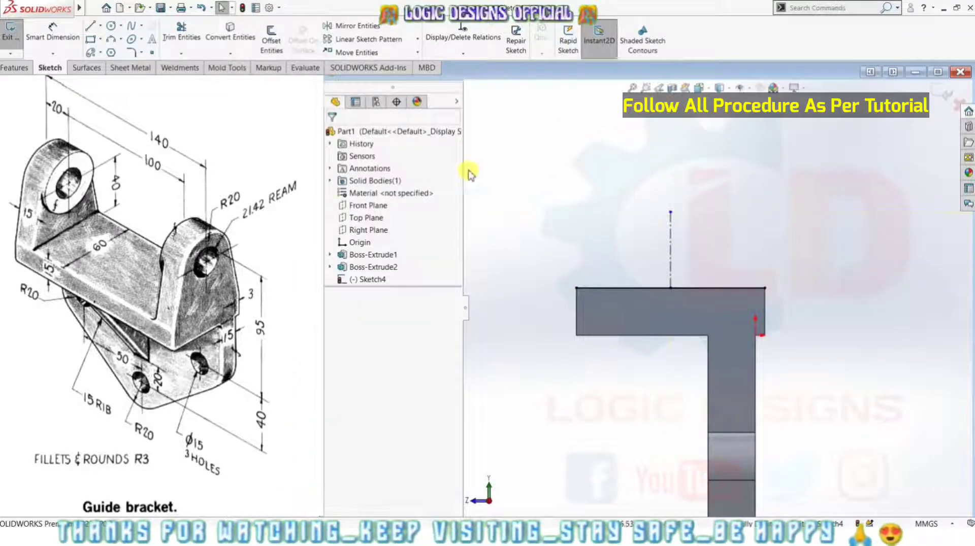
left_click(53, 31)
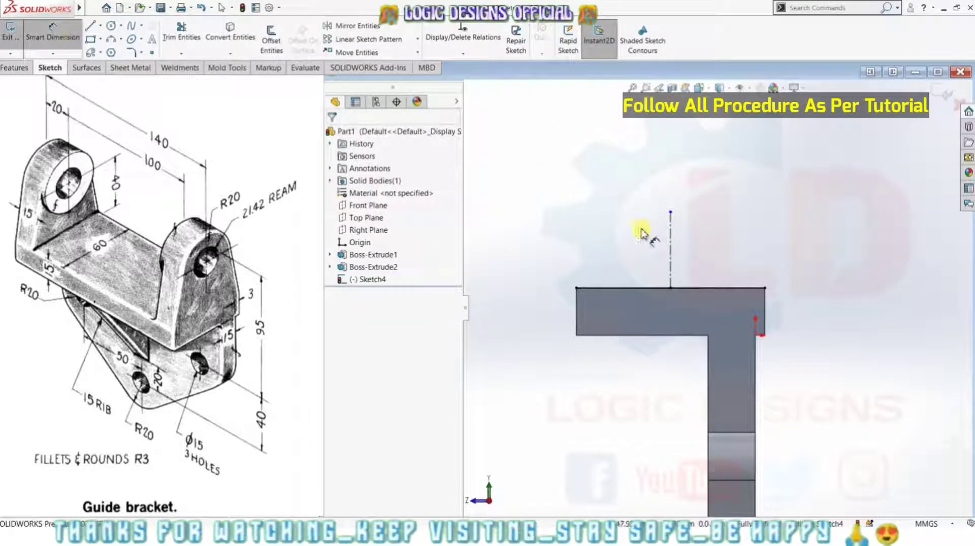
left_click(670, 248)
left_click(807, 249)
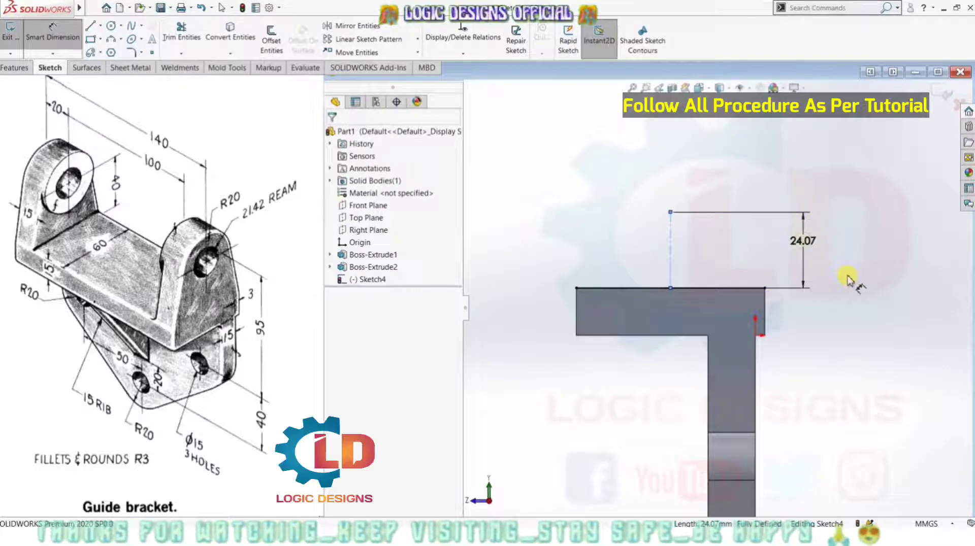
type("40")
key("Return")
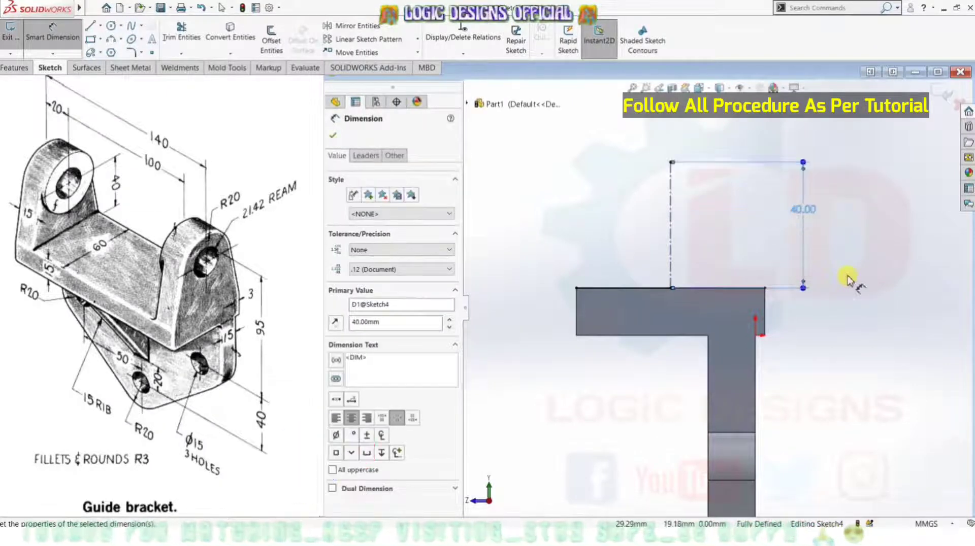
key("Escape")
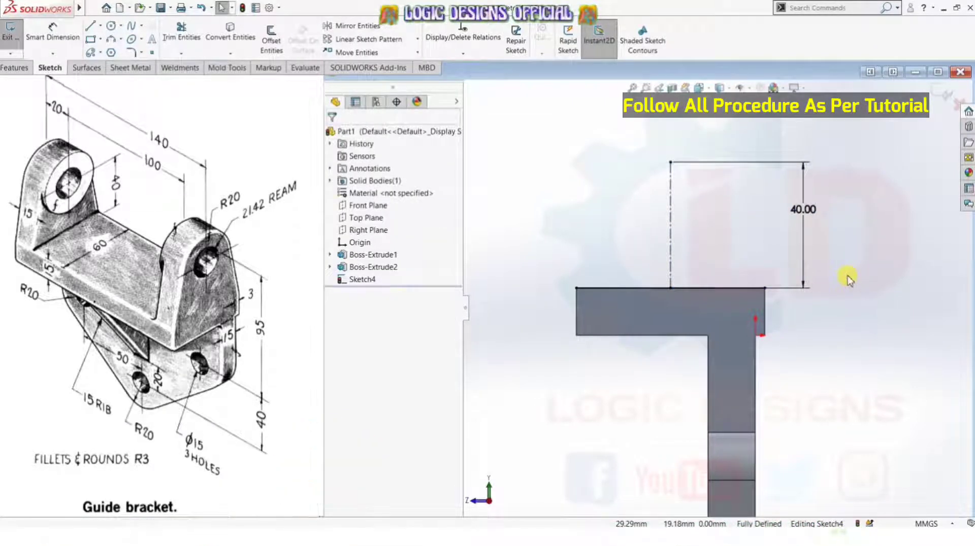
scroll(684, 160, "up", 1)
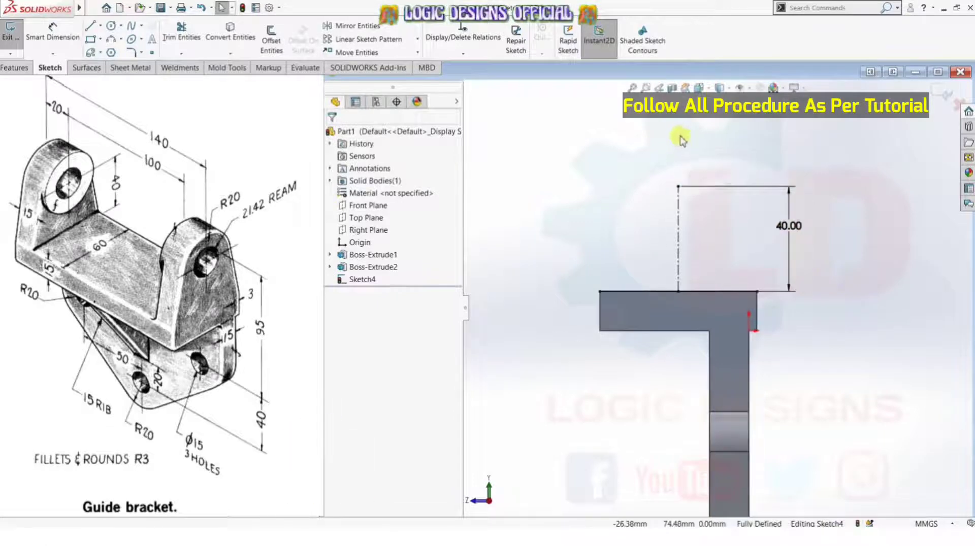
scroll(682, 142, "up", 1)
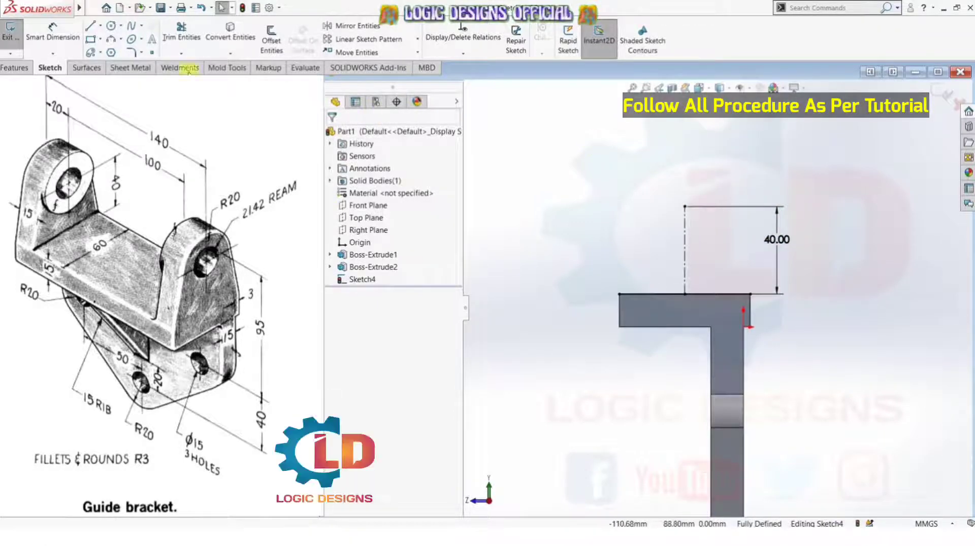
- Draw a centre-radius circle of radius 20 at the construction line's top endpoint
left_click(121, 25)
left_click(107, 38)
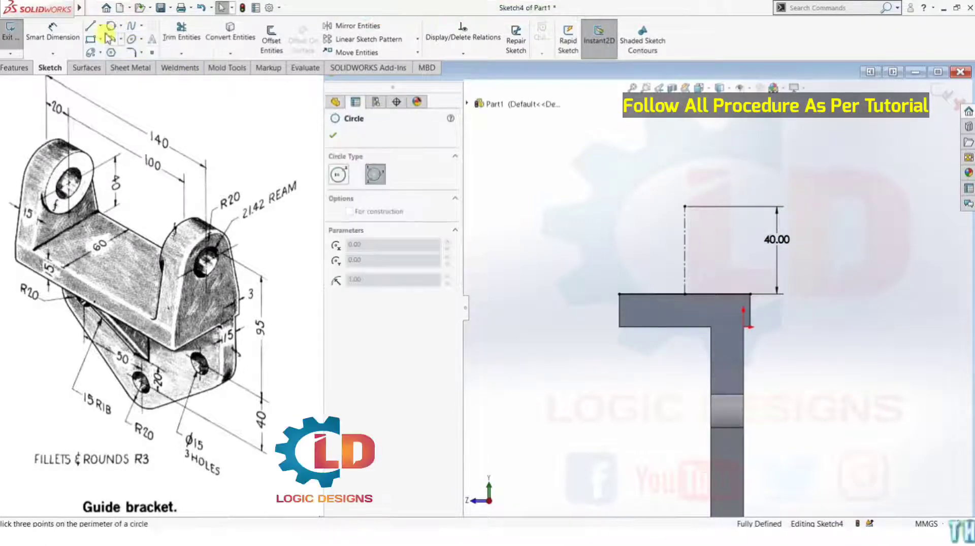
key("Escape")
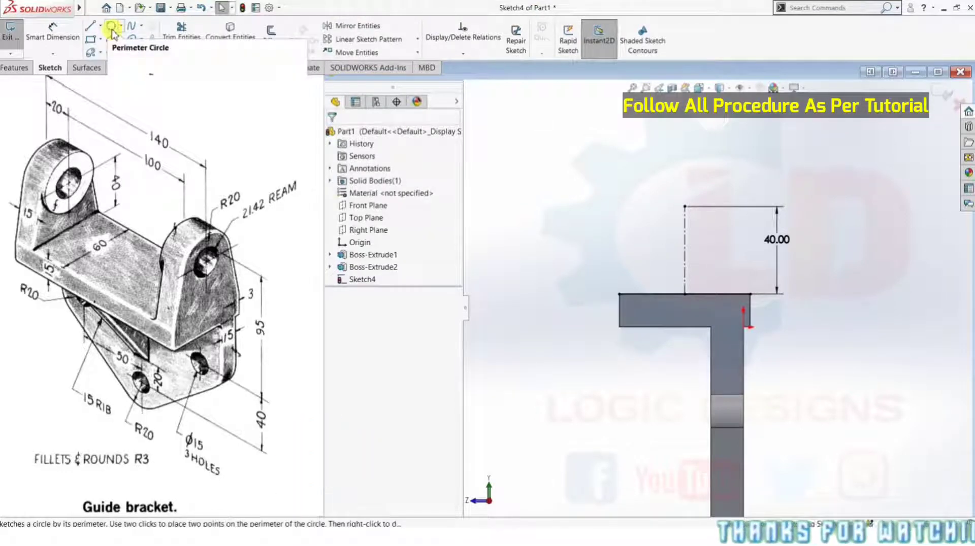
left_click(121, 26)
left_click(124, 36)
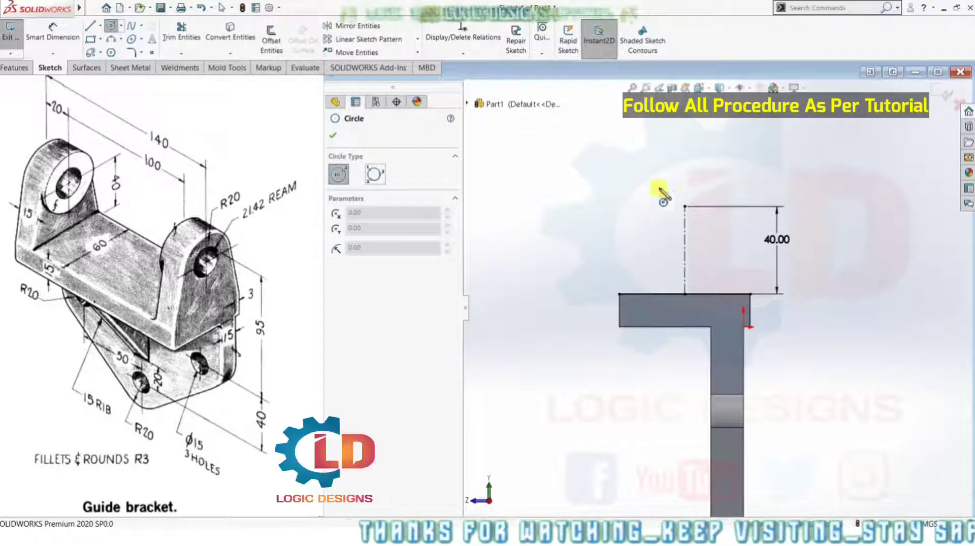
left_click(685, 206)
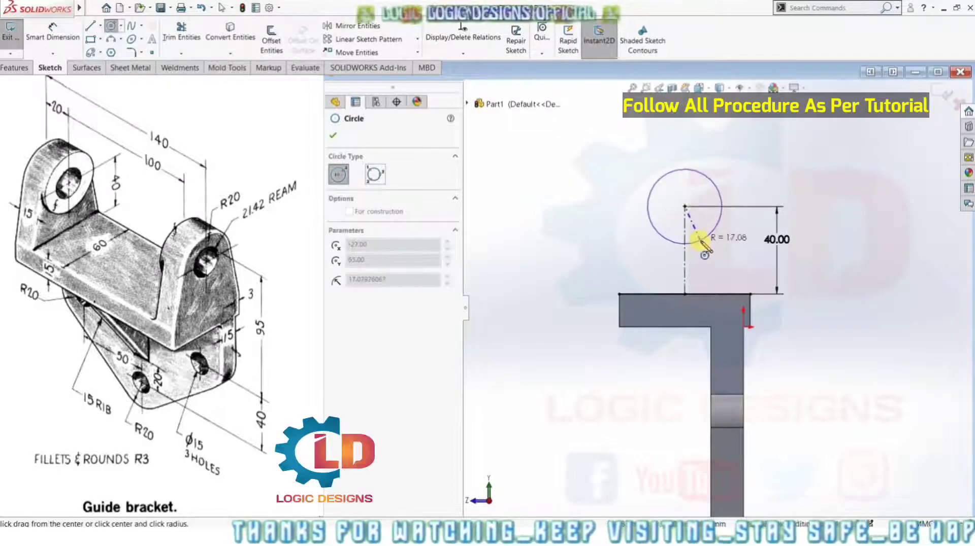
left_click(700, 239)
type("20")
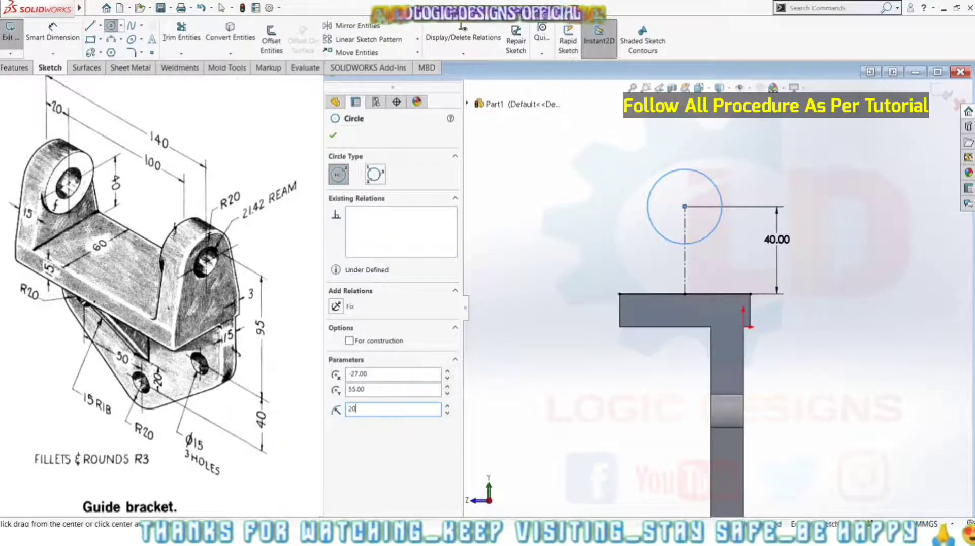
key("Return")
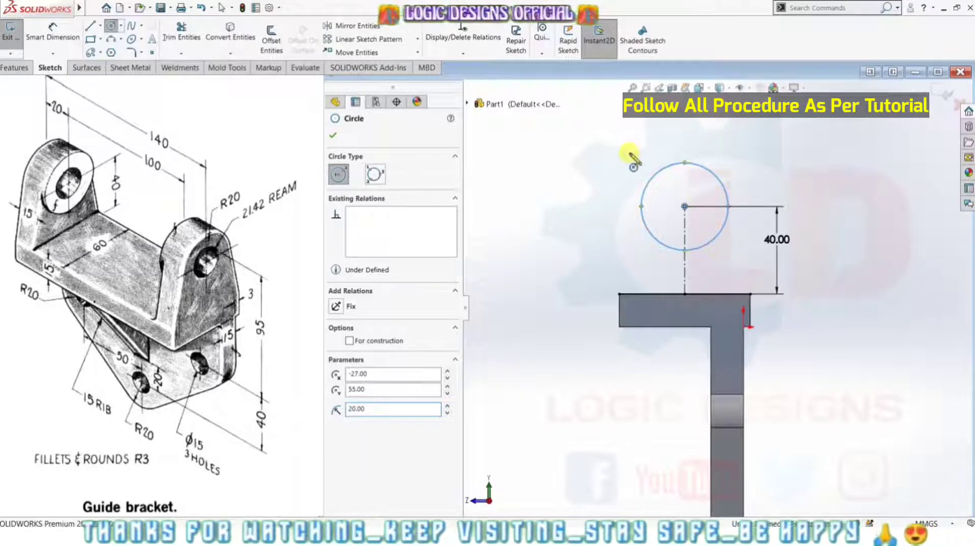
key("Escape")
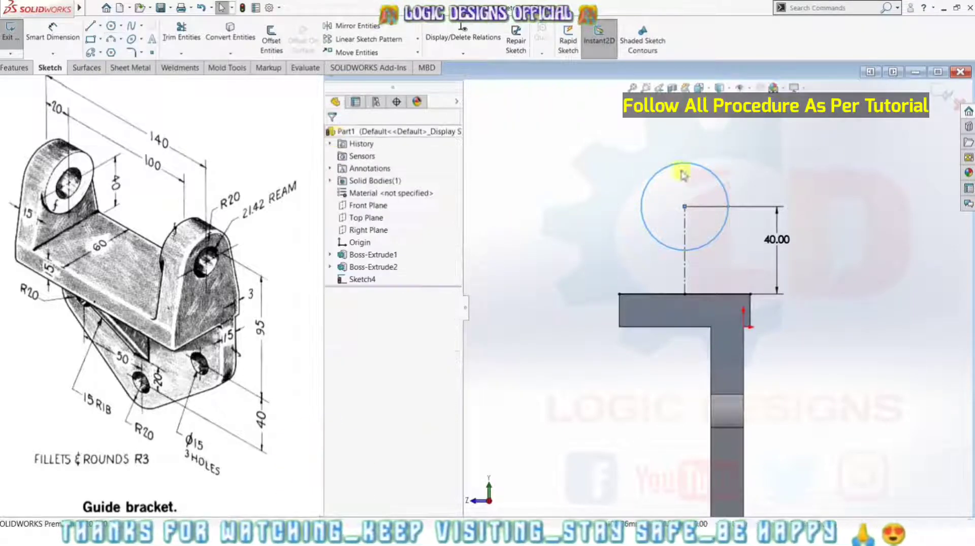
- Add a Ø40 diameter dimension to the circle
left_click(58, 42)
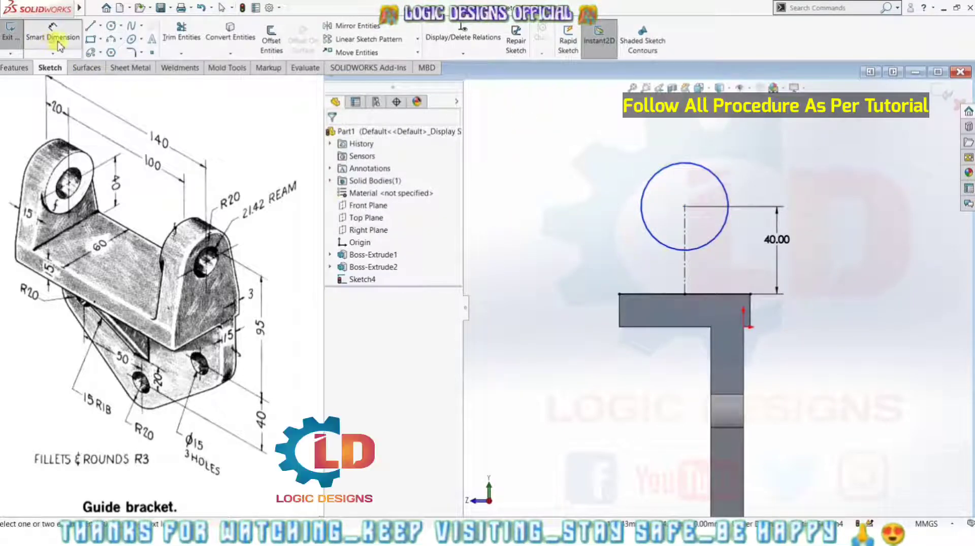
left_click(677, 165)
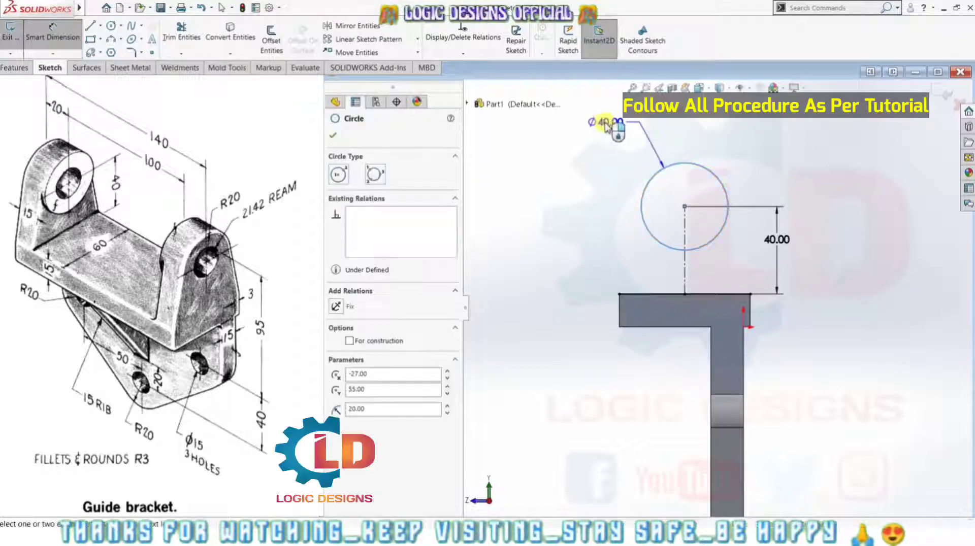
left_click(621, 144)
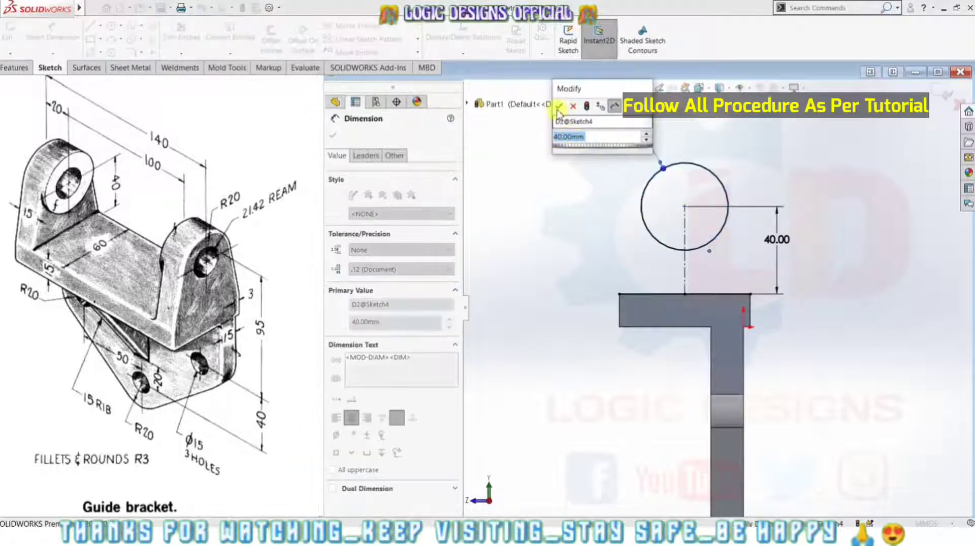
left_click(557, 106)
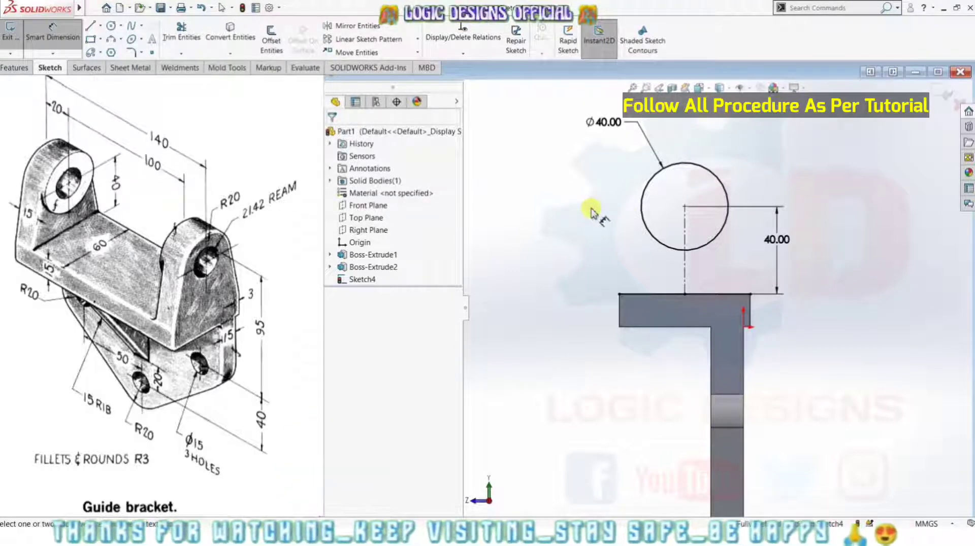
- Draw a slanted line from the block's top-left corner tangent to the circle's left side
left_click(94, 8)
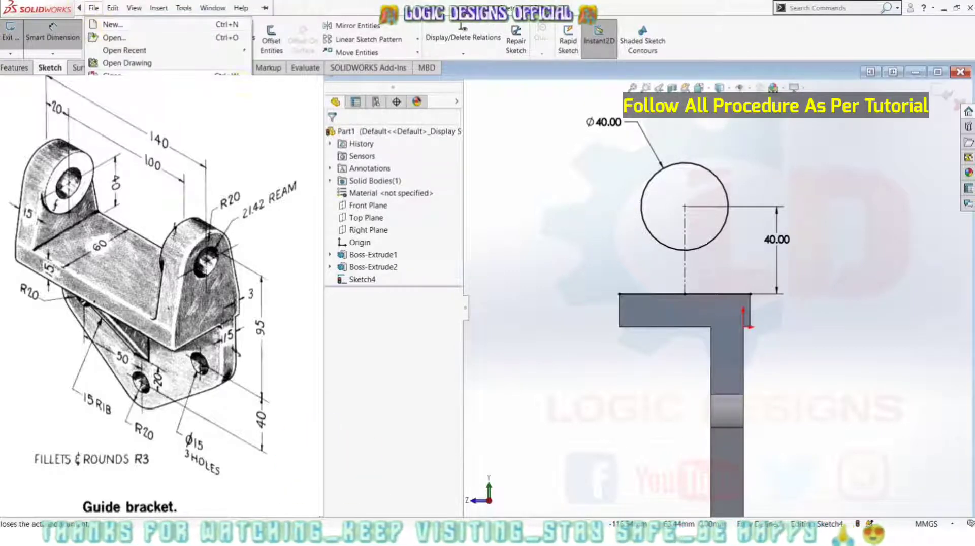
left_click(117, 68)
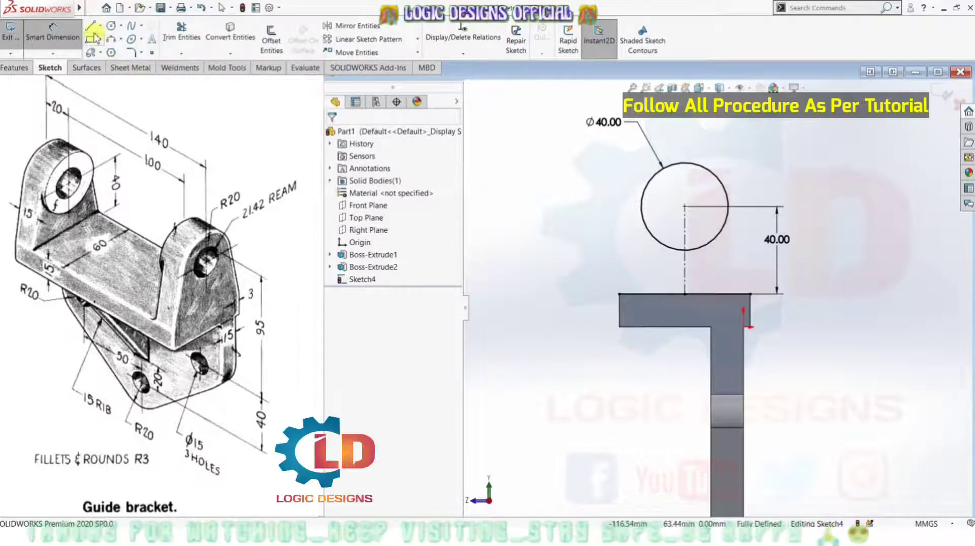
left_click(92, 26)
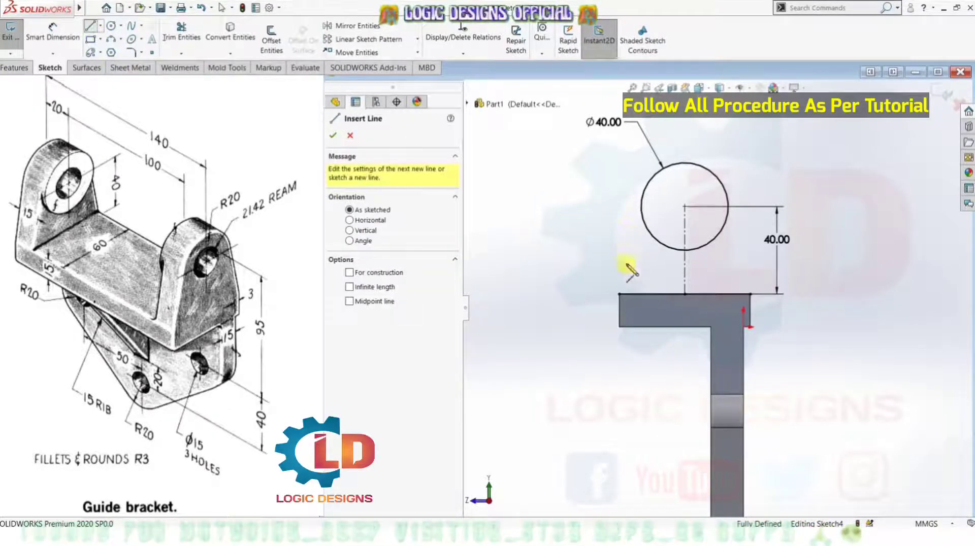
left_click(619, 295)
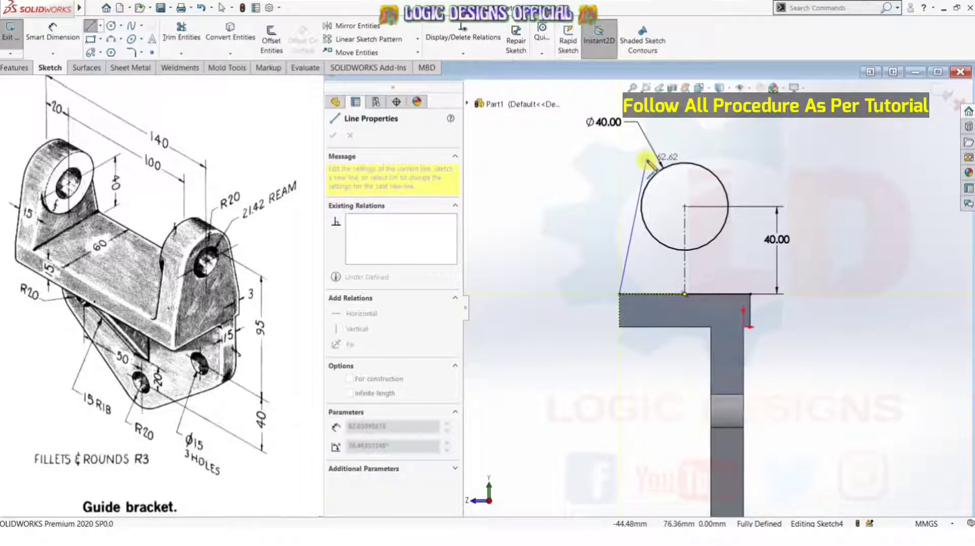
left_click(646, 162)
key("Escape")
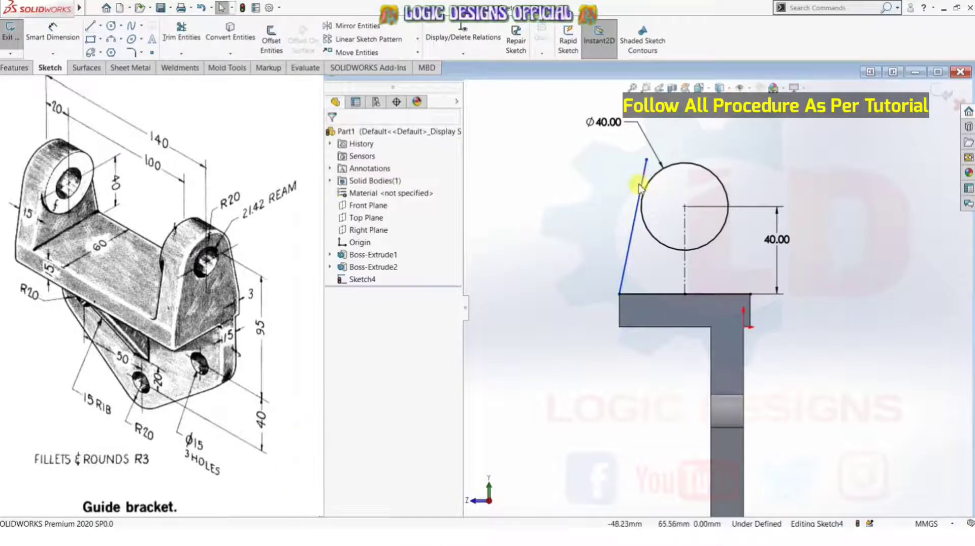
left_click(651, 181)
left_click(651, 181, "ctrl")
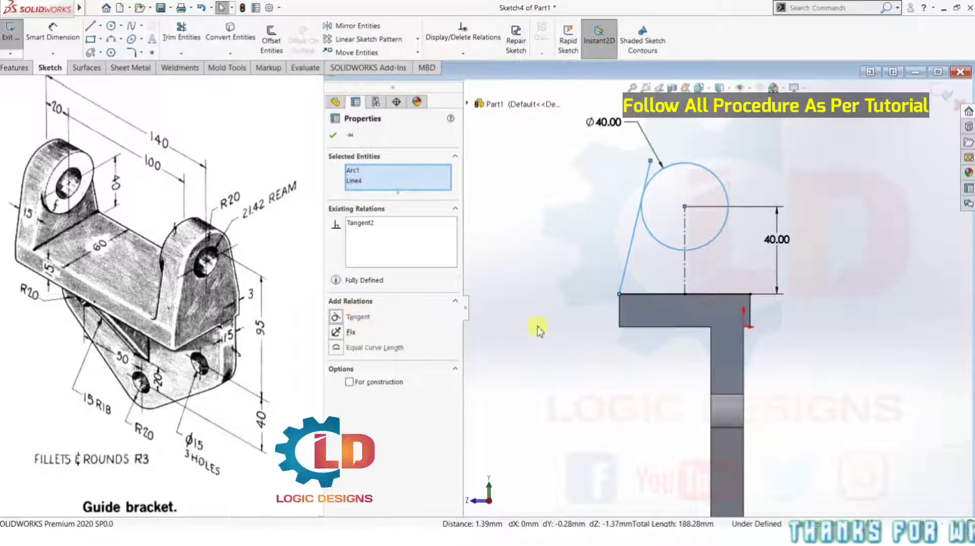
left_click(900, 323)
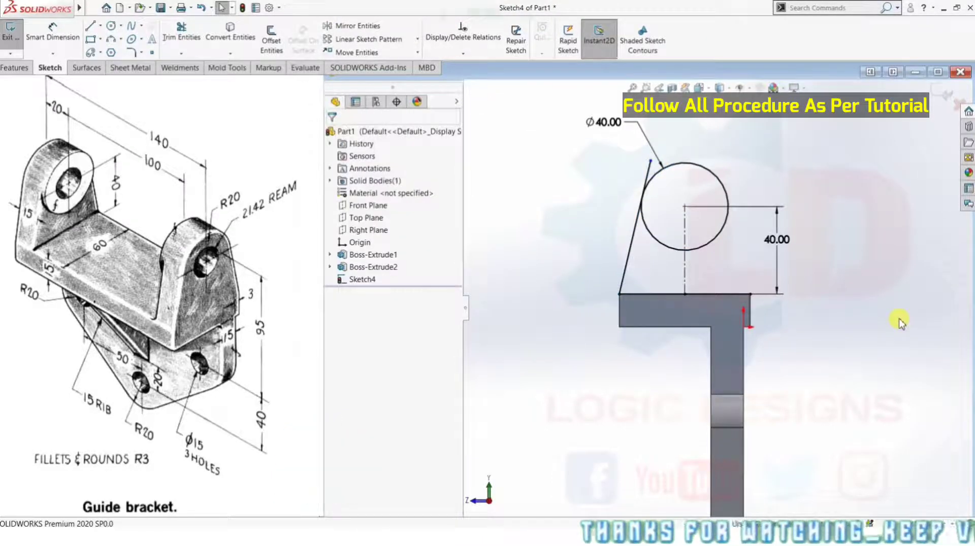
- Mirror the slanted line about the vertical centreline to the circle's right side
left_click(364, 28)
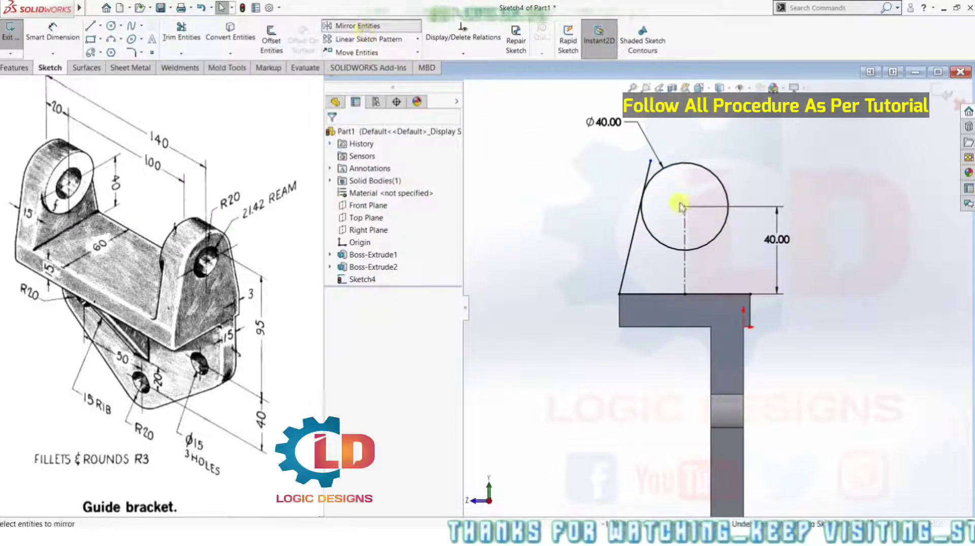
left_click(630, 253)
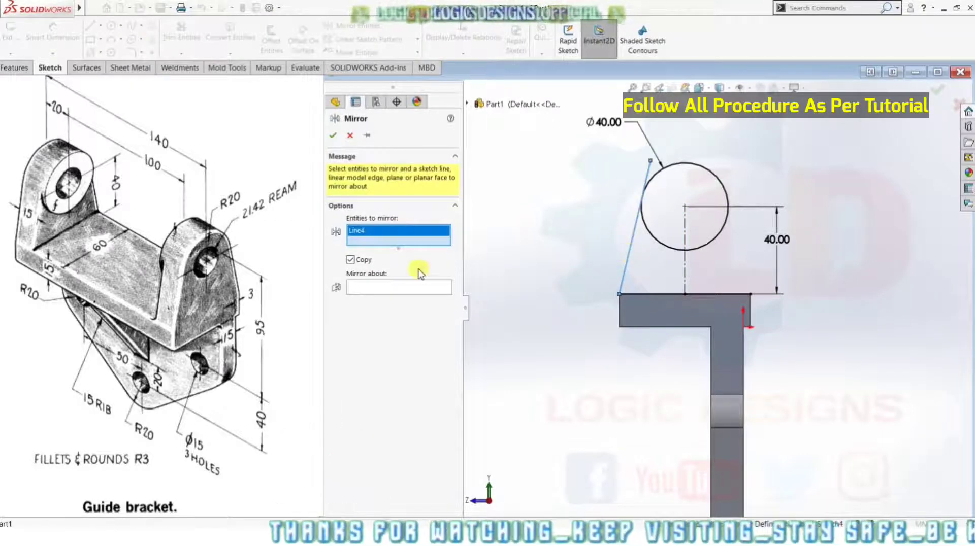
left_click(684, 269)
left_click(332, 135)
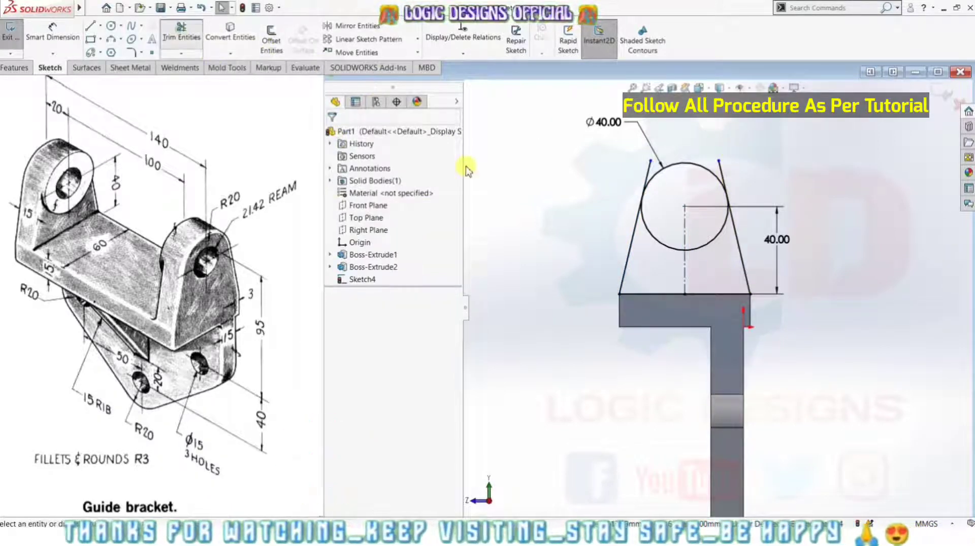
key("t")
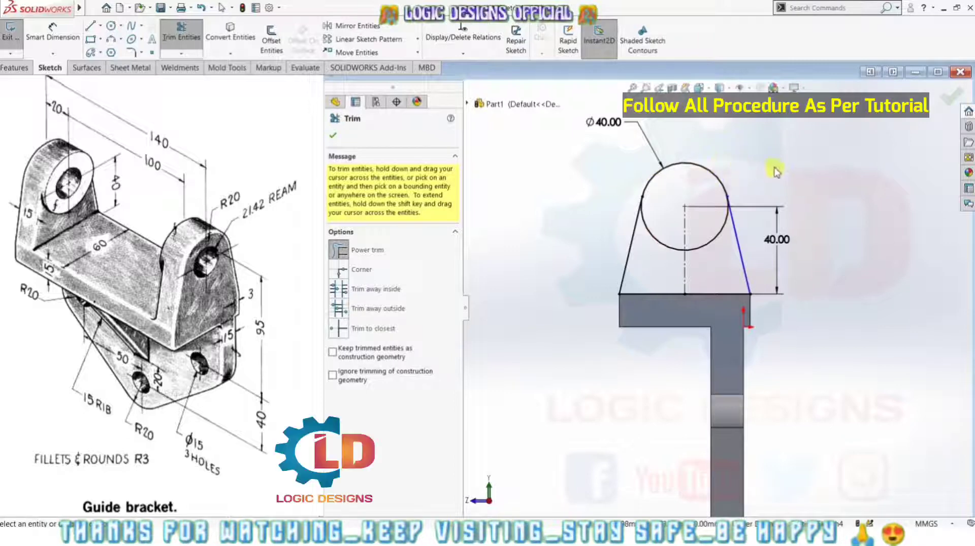
- Check both tangent lines, then trim away the circle's lower arc with Power trim
key("Escape")
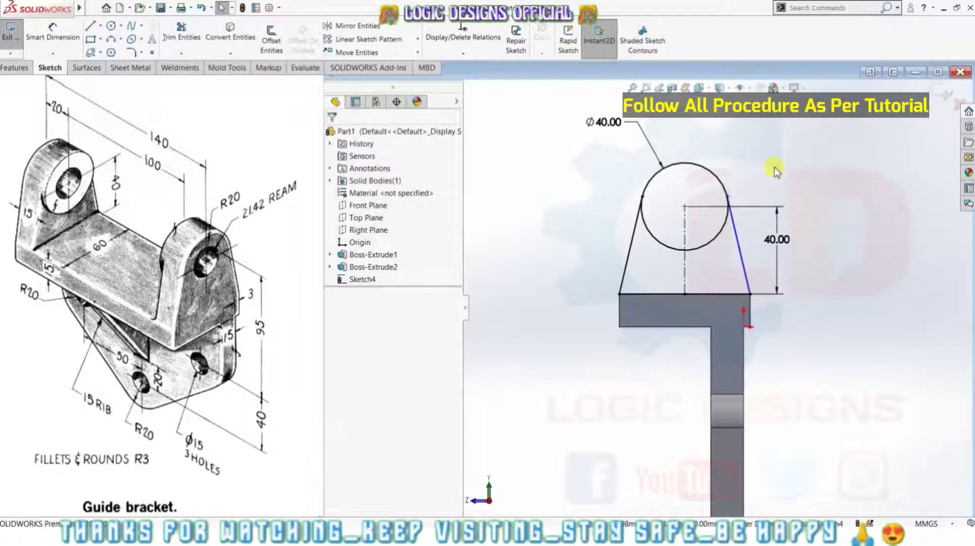
left_click(629, 259)
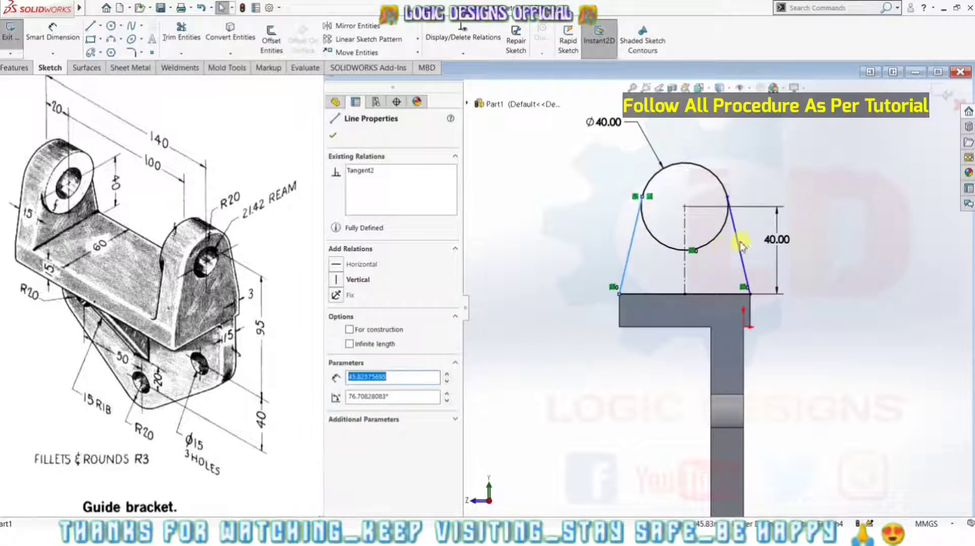
left_click(741, 247, "ctrl")
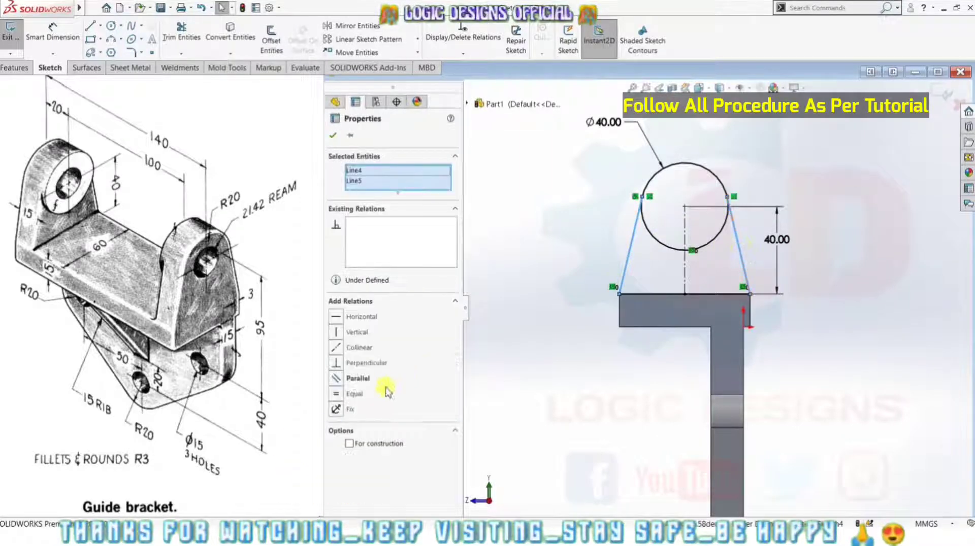
left_click(875, 262)
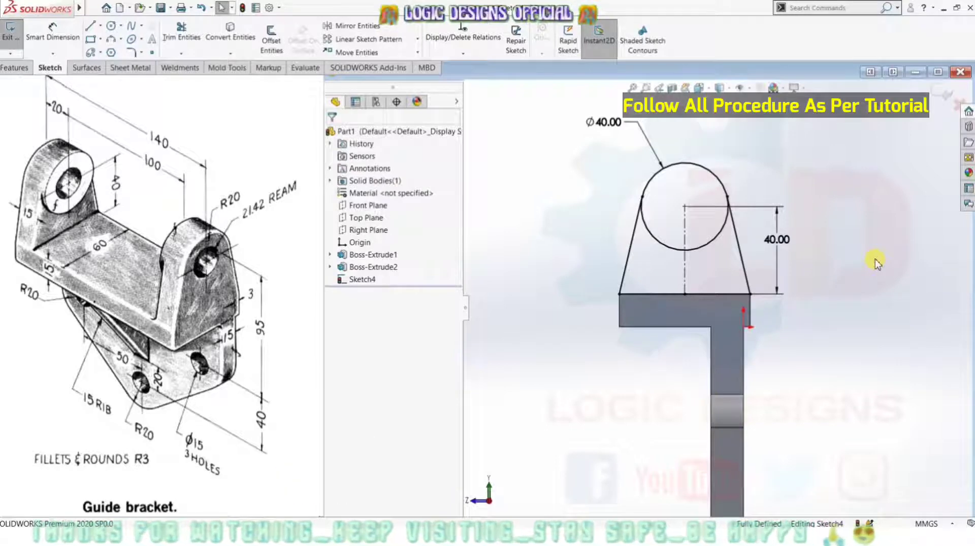
left_click(173, 32)
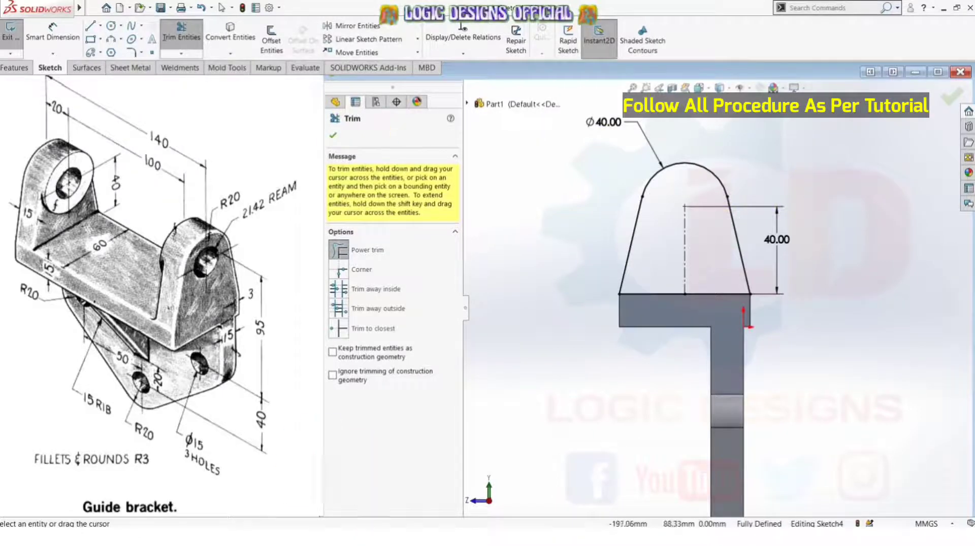
left_click(333, 137)
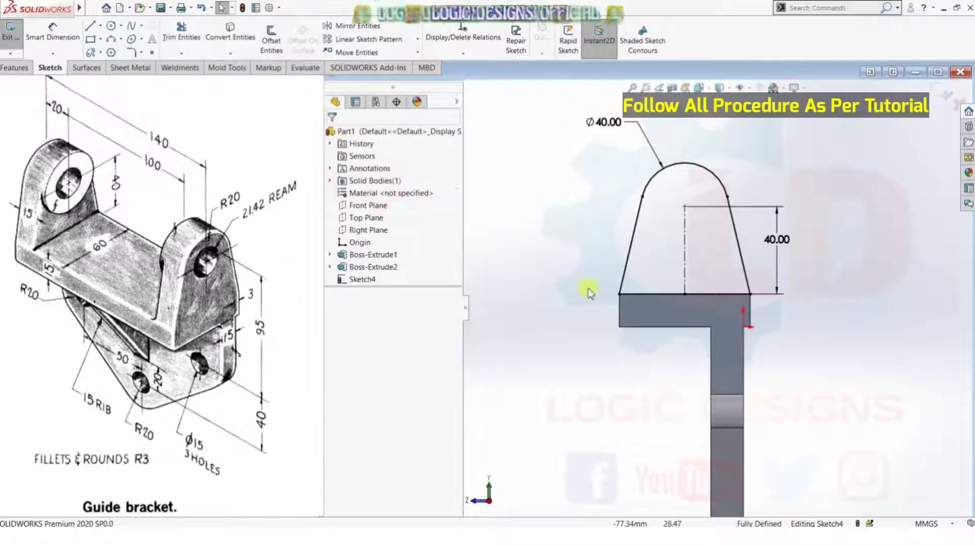
- Extrude the arched lug profile 15 mm in reversed direction toward the plate as Boss-Extrude3
key("ctrl+7")
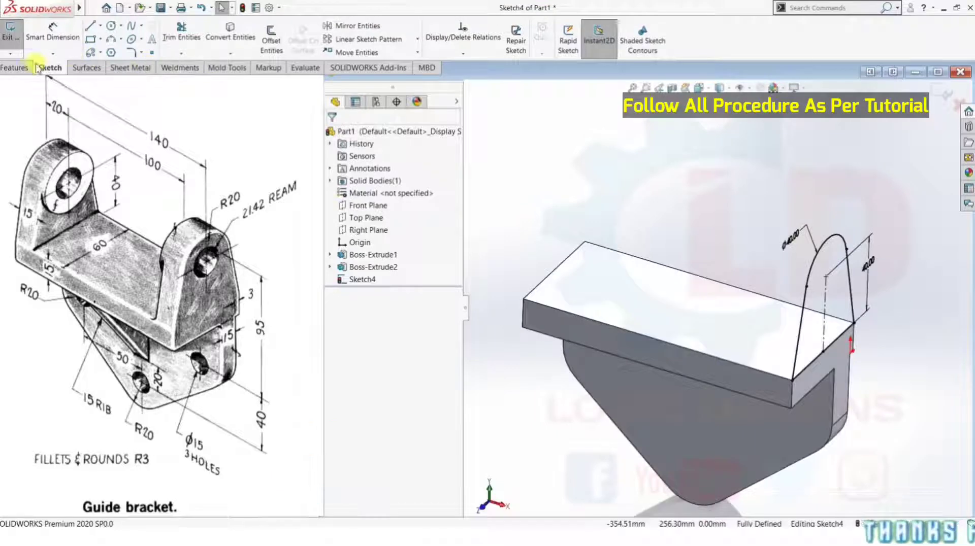
left_click(15, 68)
left_click(19, 44)
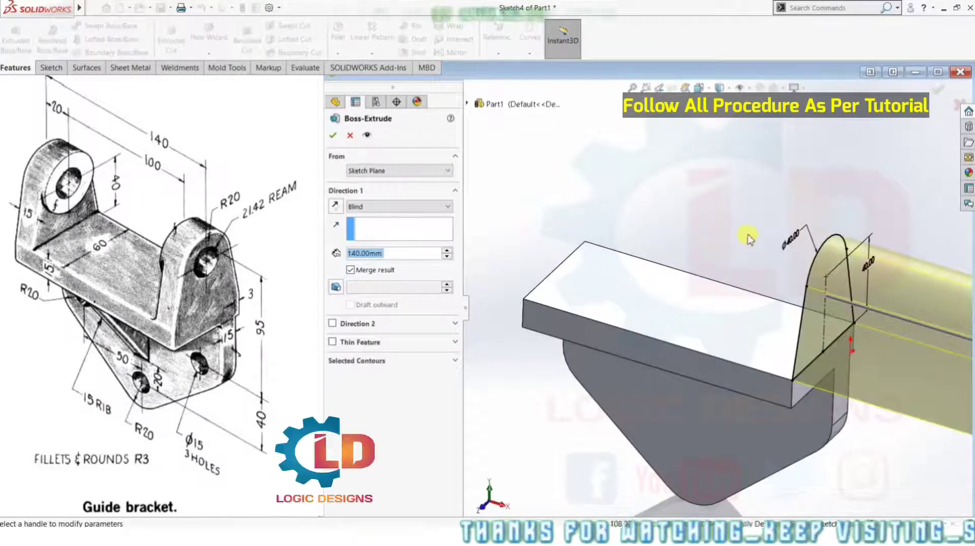
left_click(335, 205)
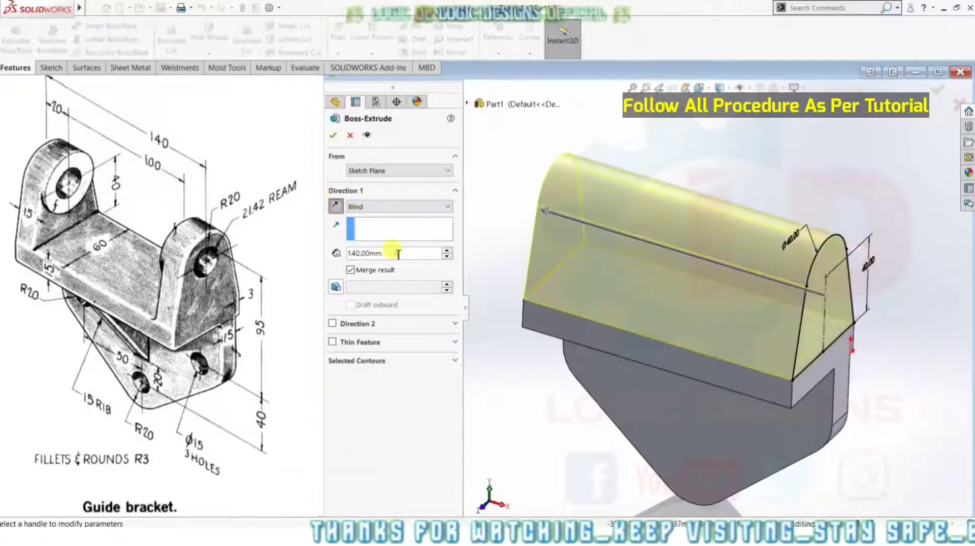
left_click_drag(398, 254, 341, 253)
type("15")
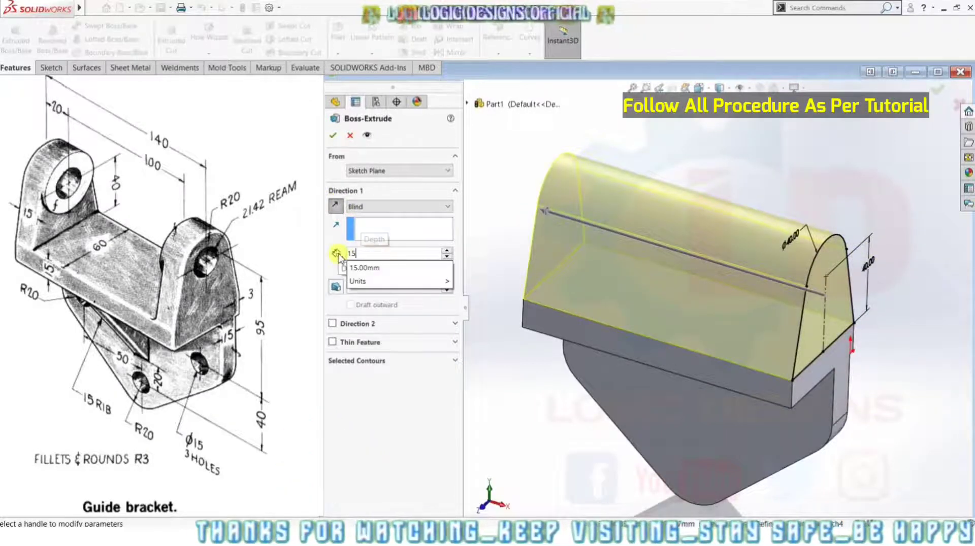
key("Return")
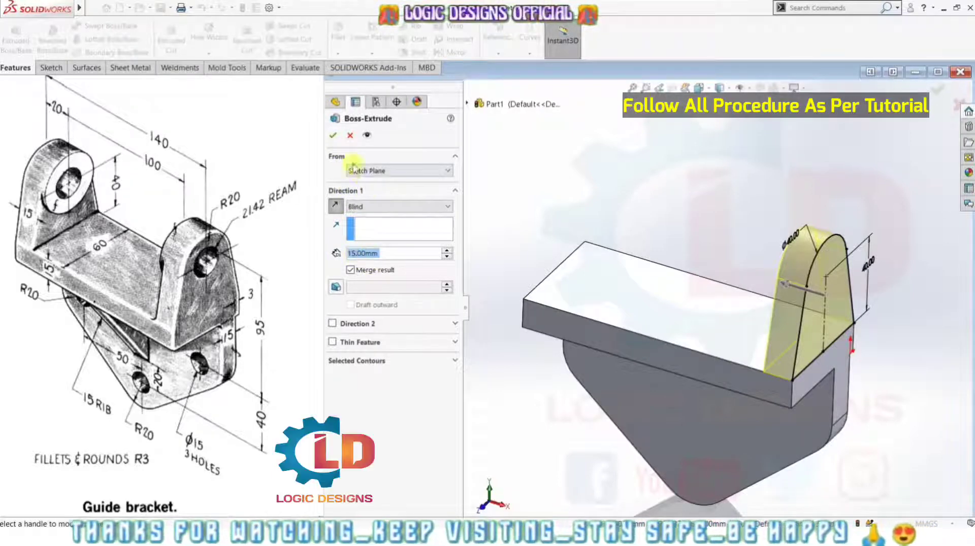
key("Return")
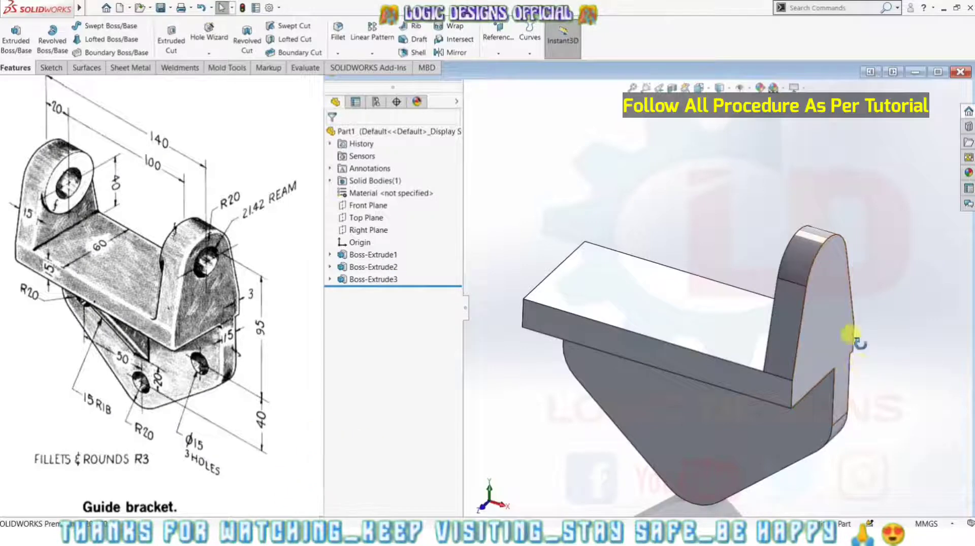
mouse_move(848, 335)
middle_mouse_down()
mouse_move(914, 356)
mouse_move(838, 374)
middle_mouse_up()
- Start a sketch on the lug's flat face and draw a radius-20 circle at the arc centre
left_click(44, 68)
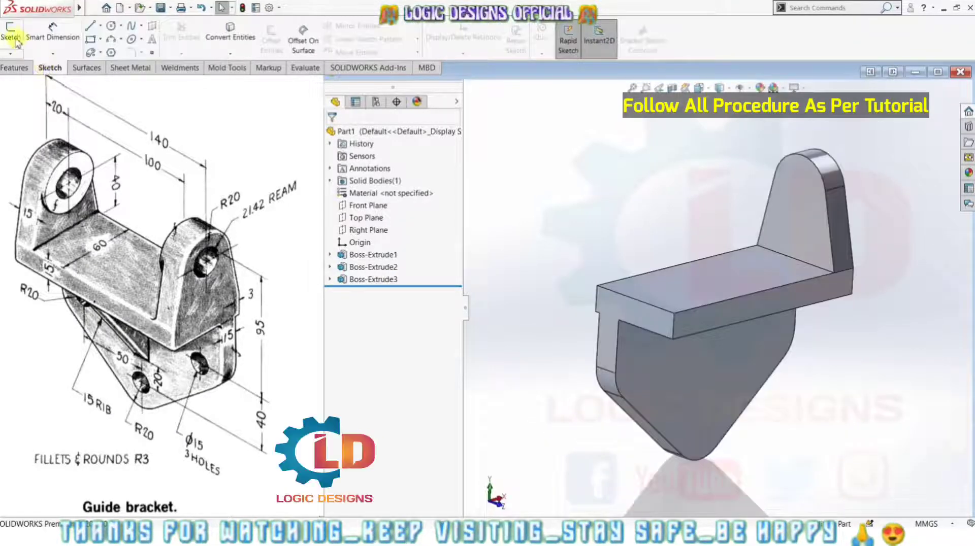
left_click(17, 43)
left_click(780, 219)
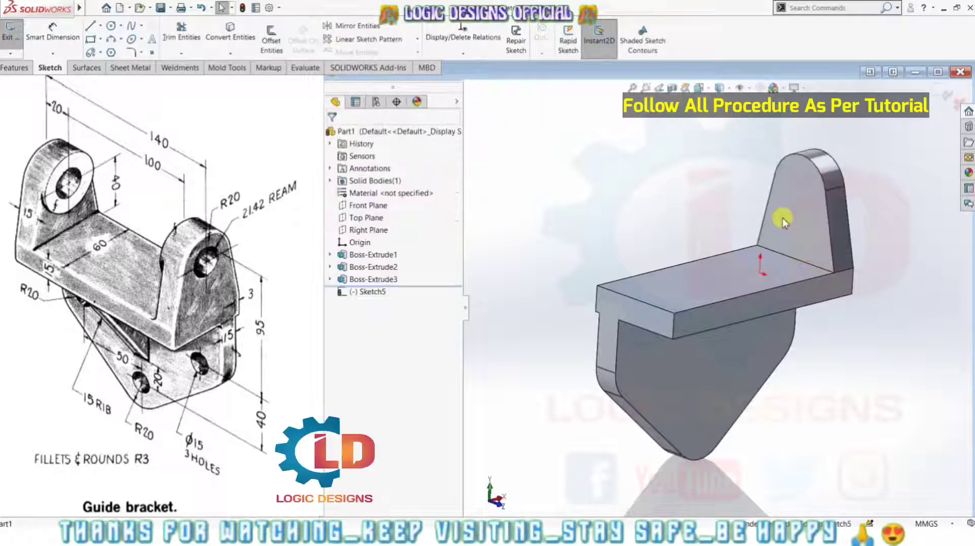
key("ctrl+z")
left_click(113, 27)
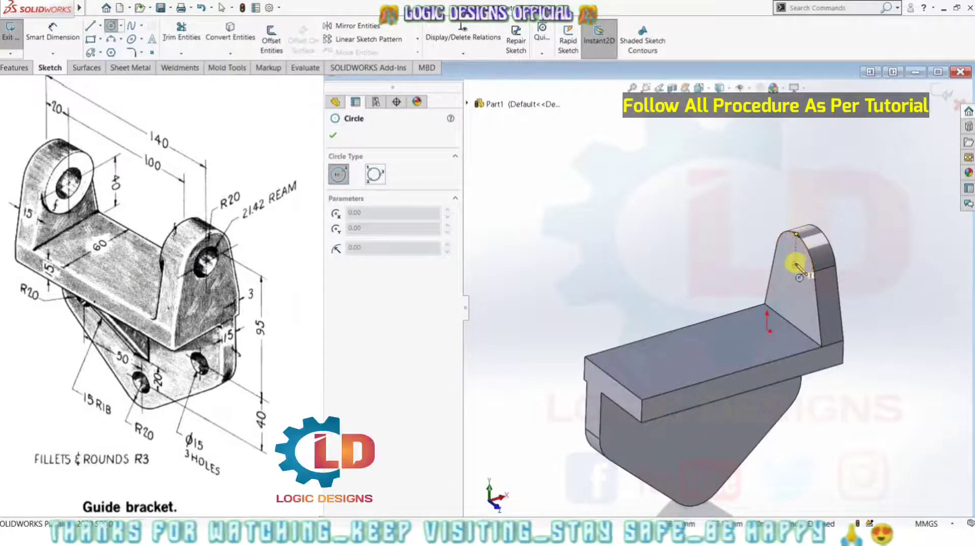
left_click(795, 264)
left_click(787, 233)
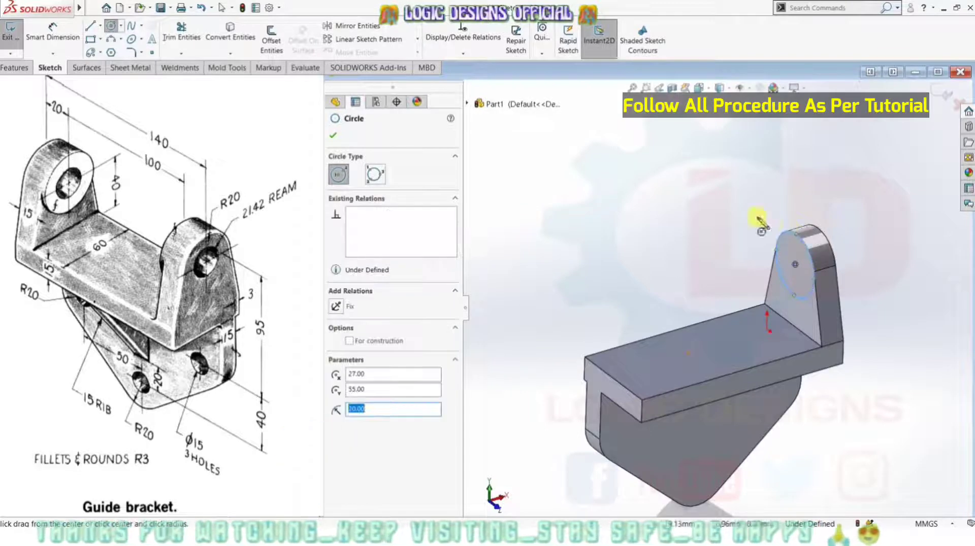
double_click(379, 408)
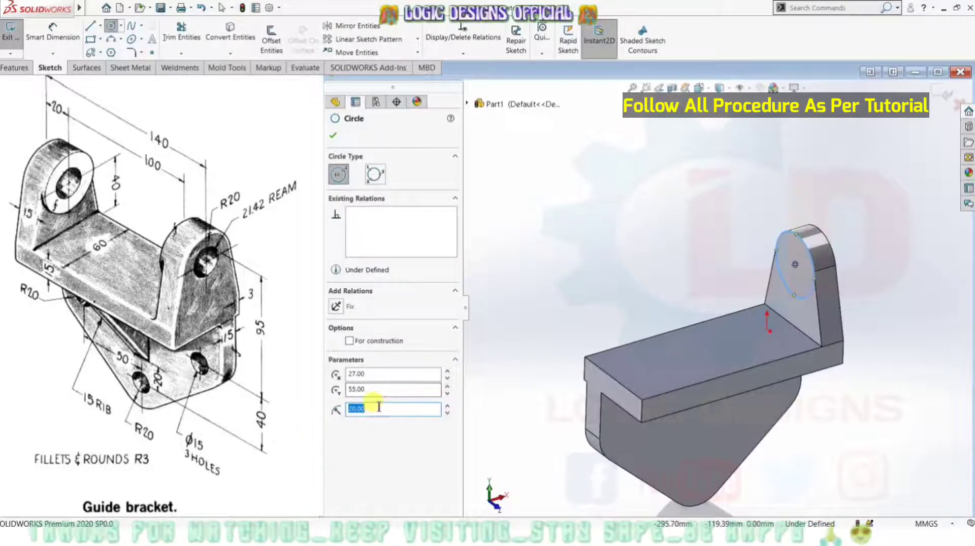
left_click(331, 142)
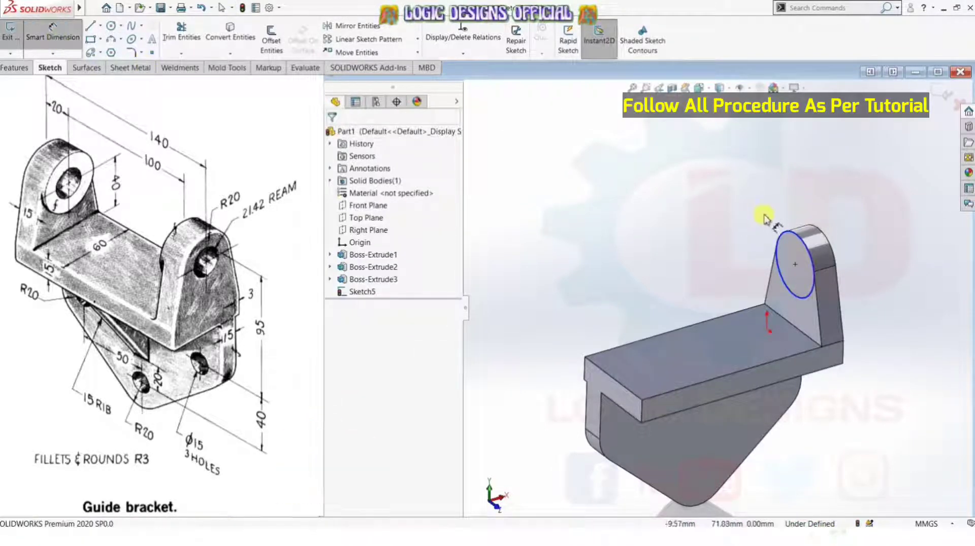
- Dimension the circle's diameter to 40 mm
left_click(775, 204)
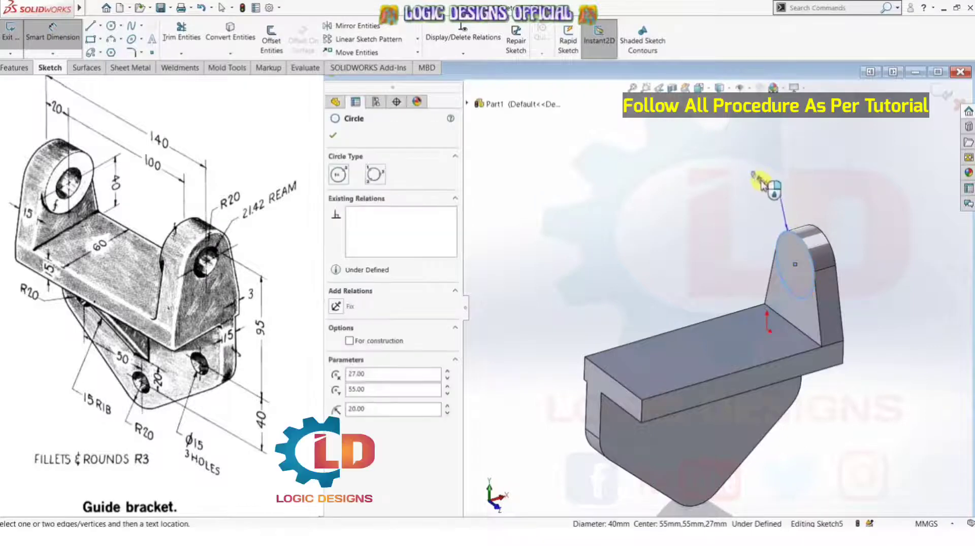
left_click(762, 184)
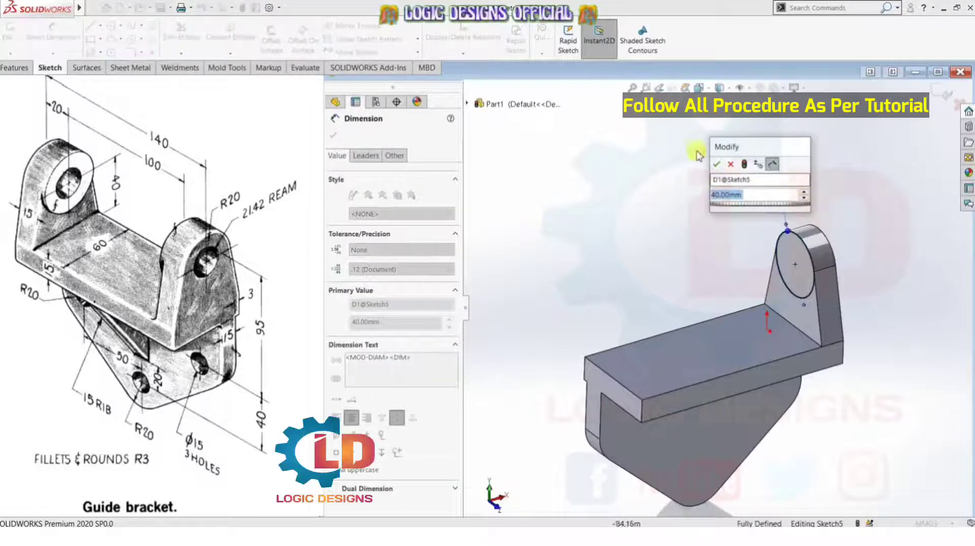
left_click(720, 158)
left_click(655, 203)
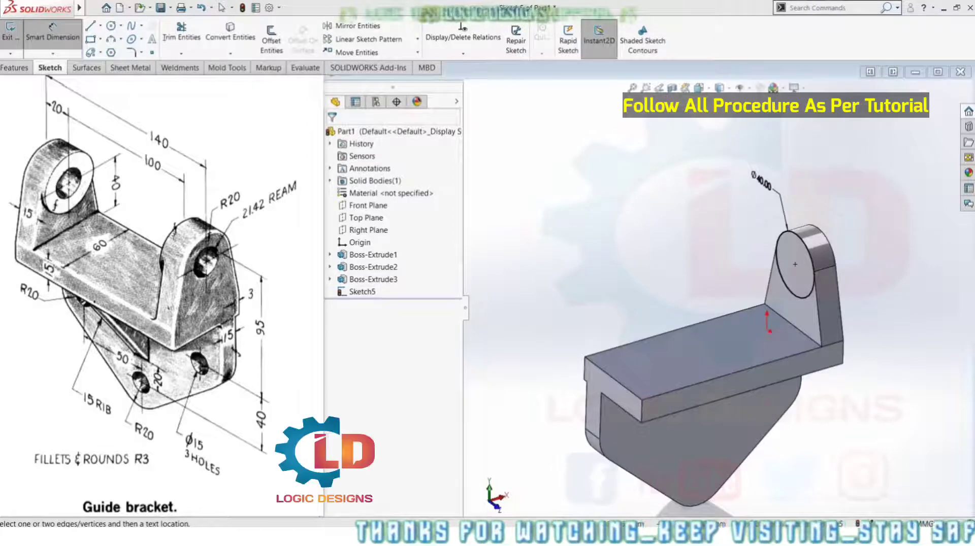
- Extrude Sketch5's Ø40 circle 5 mm as a round boss, Boss-Extrude4
key("Escape")
left_click(15, 68)
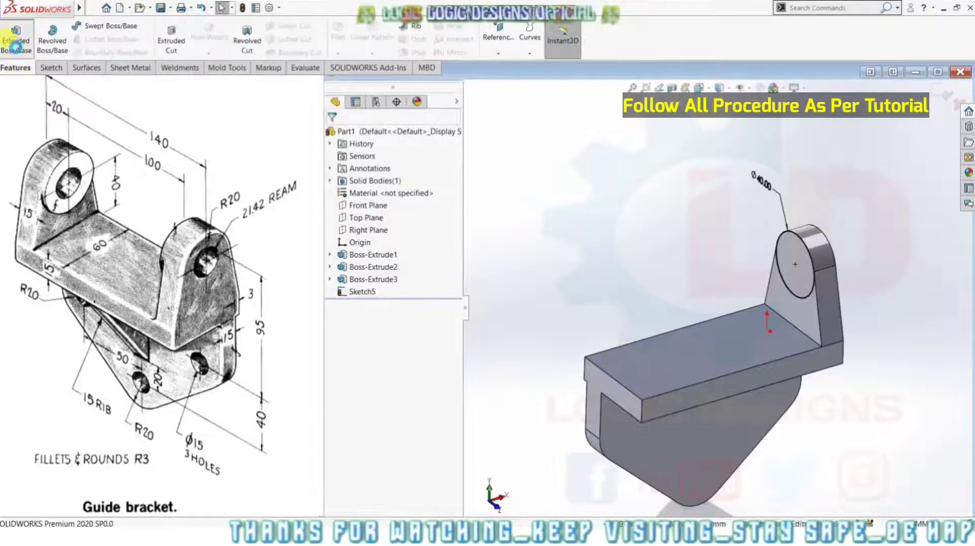
left_click(16, 43)
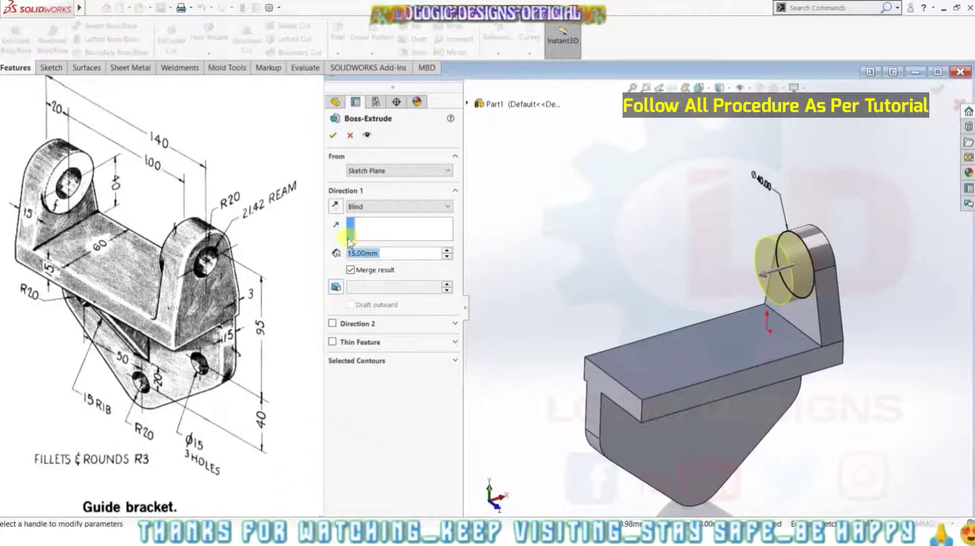
type("5")
key("Return")
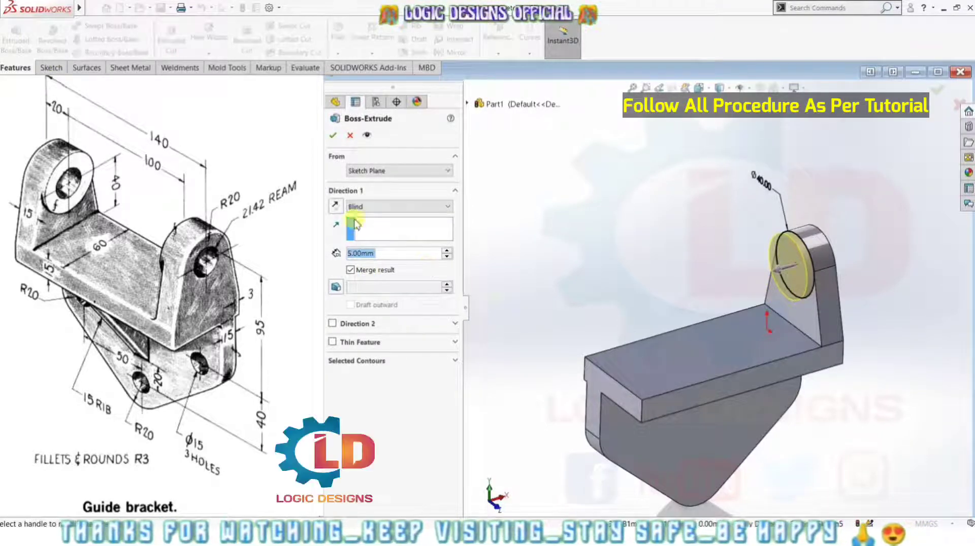
key("Return")
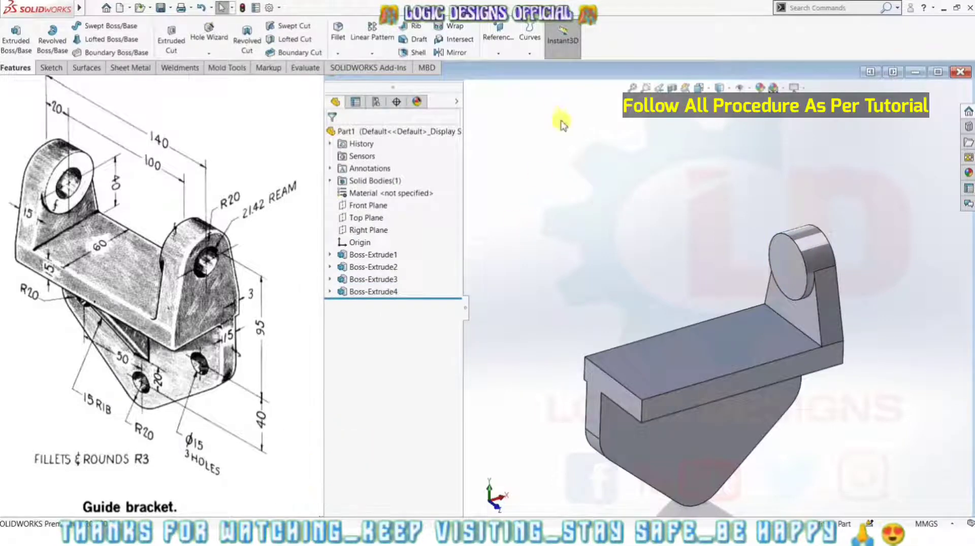
mouse_move(874, 278)
middle_mouse_down()
mouse_move(794, 211)
mouse_move(812, 268)
mouse_move(800, 233)
mouse_move(782, 239)
mouse_move(762, 219)
middle_mouse_up()
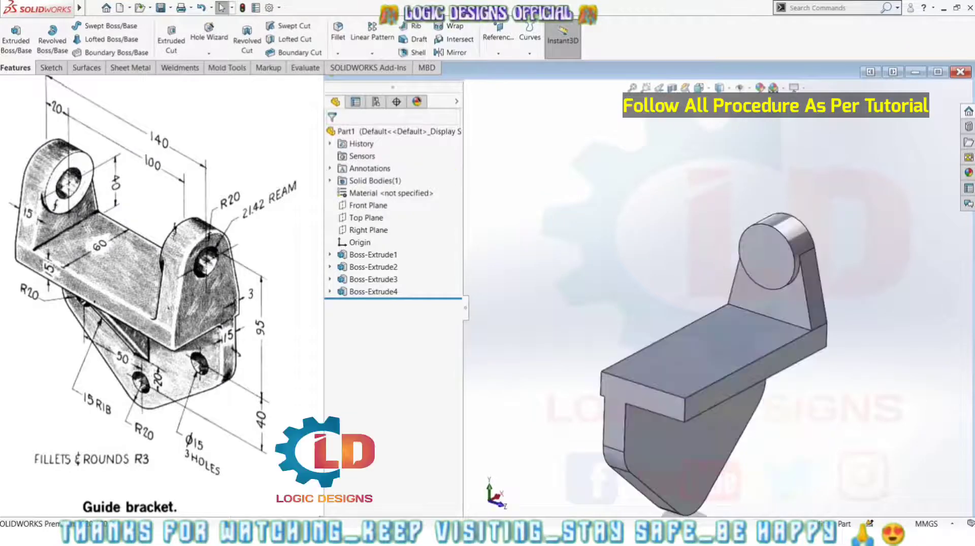
- Add a Hole Wizard straight hole, 21.42 mm diameter through all, at the boss centre
left_click(203, 39)
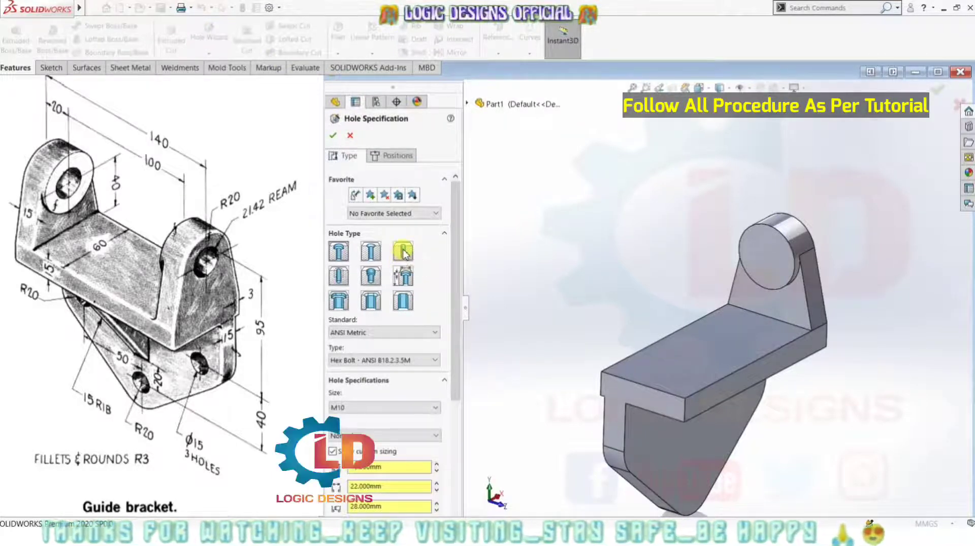
left_click(402, 251)
left_click_drag(453, 275, 455, 320)
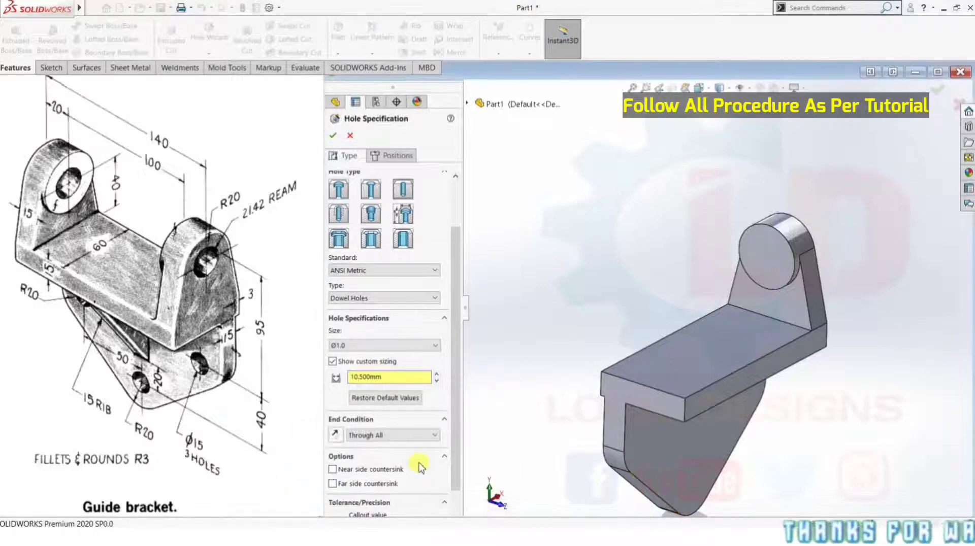
double_click(368, 377)
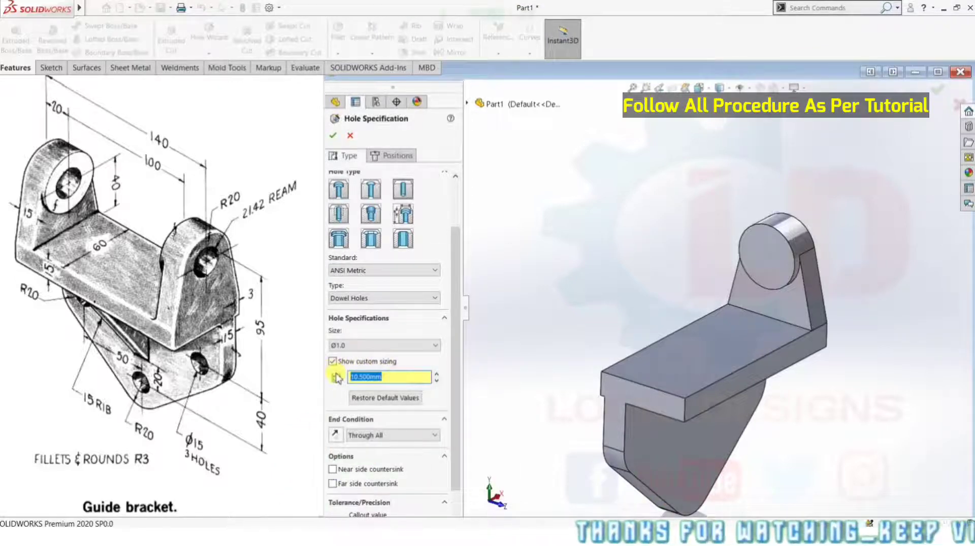
type("21.42")
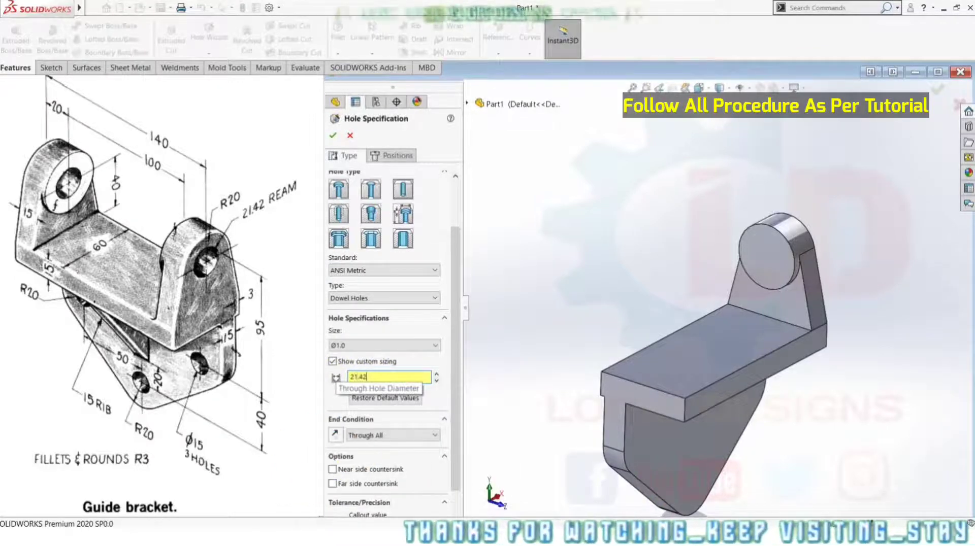
key("Return")
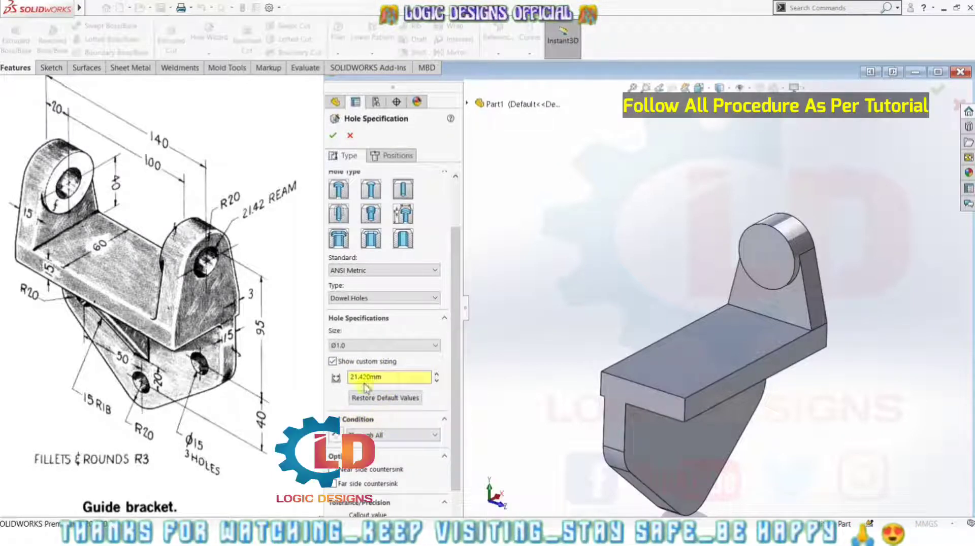
left_click(395, 157)
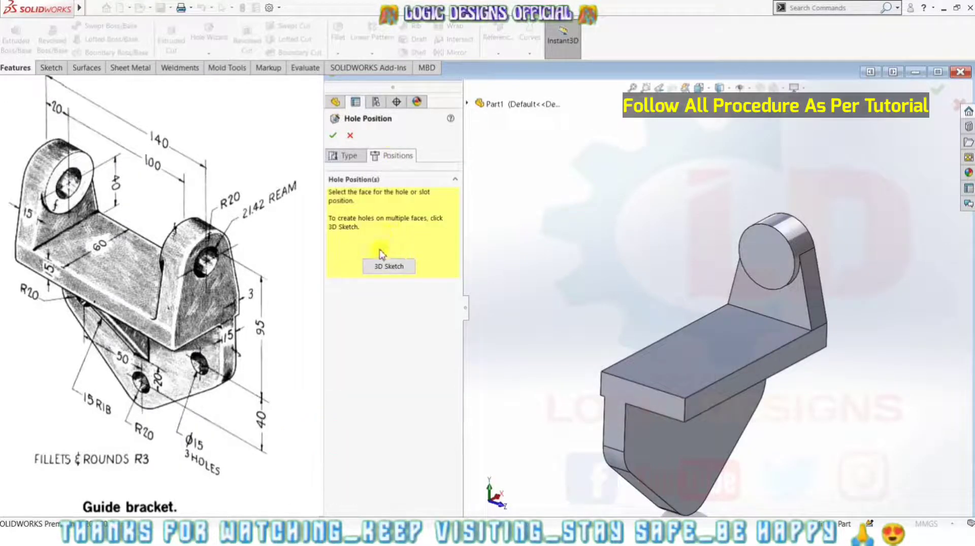
left_click(389, 268)
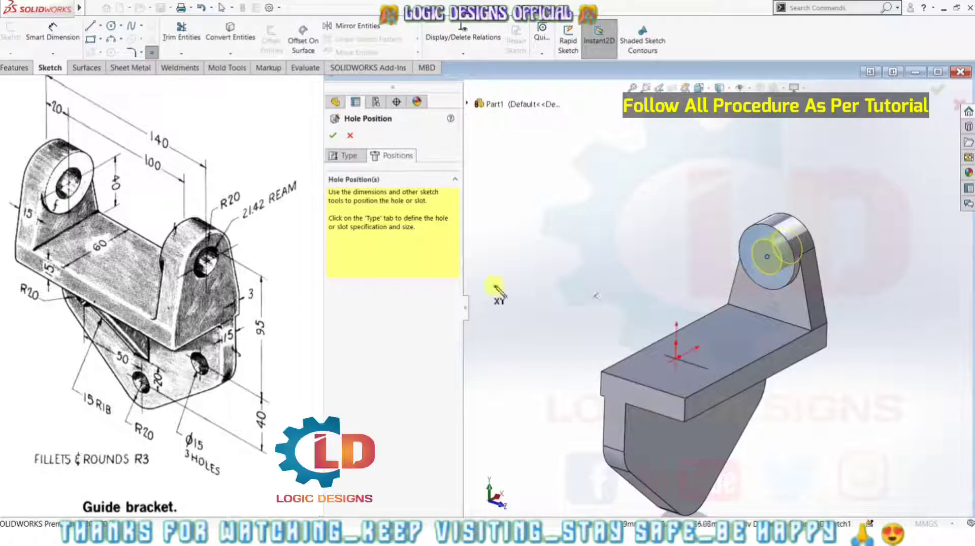
left_click(333, 135)
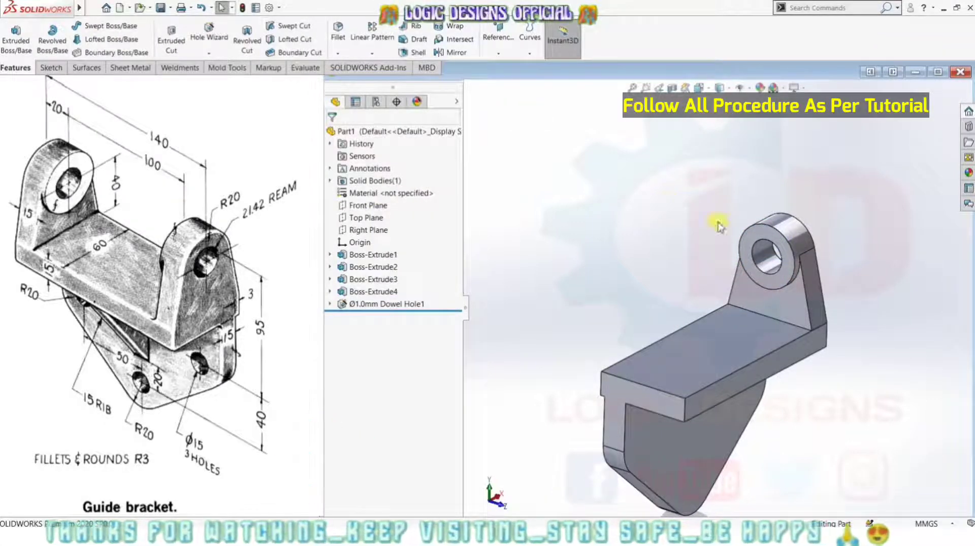
- Rename the hole feature from Ø1.0mm Dowel Hole1 to Ø21.42mm Ream
mouse_move(899, 309)
middle_mouse_down()
mouse_move(886, 261)
mouse_move(899, 185)
mouse_move(757, 268)
mouse_move(740, 261)
mouse_move(899, 283)
mouse_move(921, 311)
mouse_move(950, 300)
mouse_move(943, 327)
mouse_move(902, 311)
mouse_move(896, 292)
mouse_move(880, 299)
mouse_move(902, 312)
middle_mouse_up()
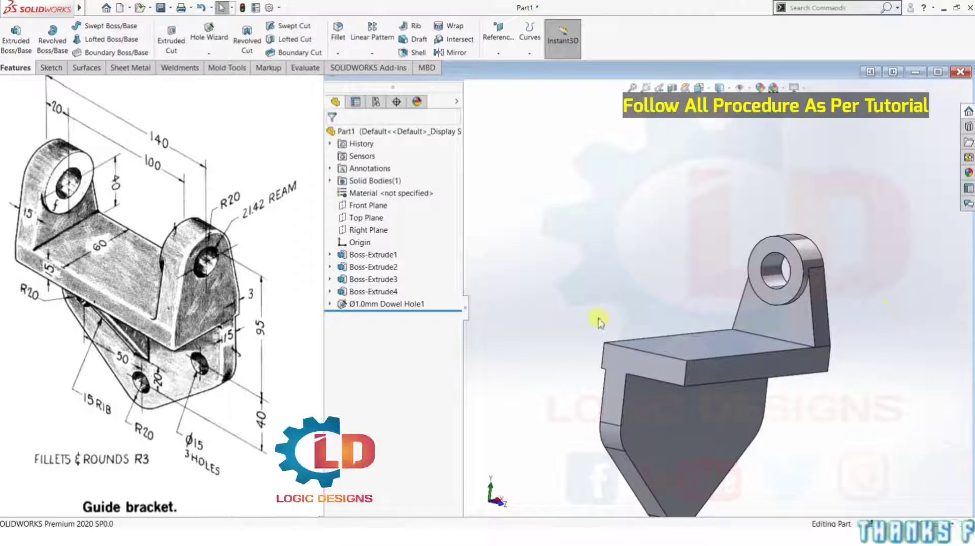
right_click(384, 304)
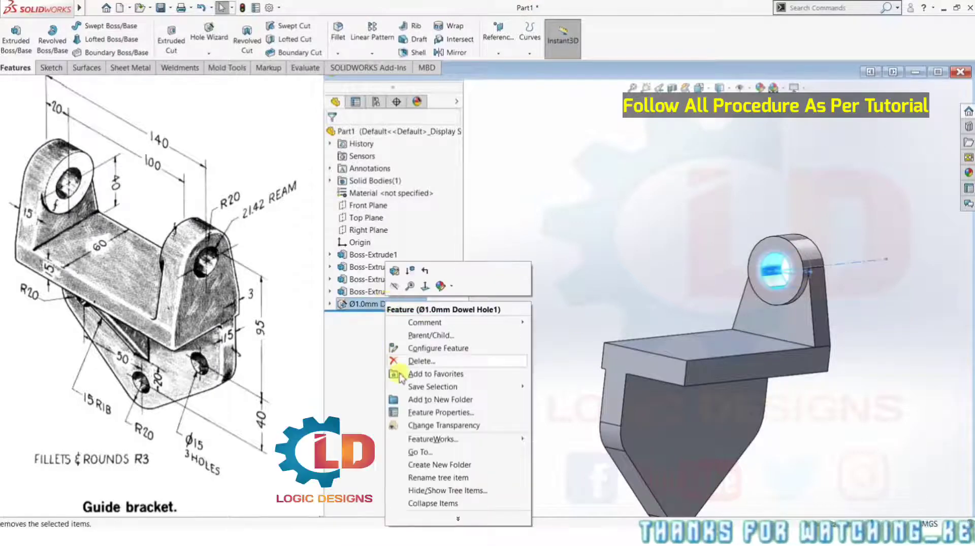
left_click(434, 479)
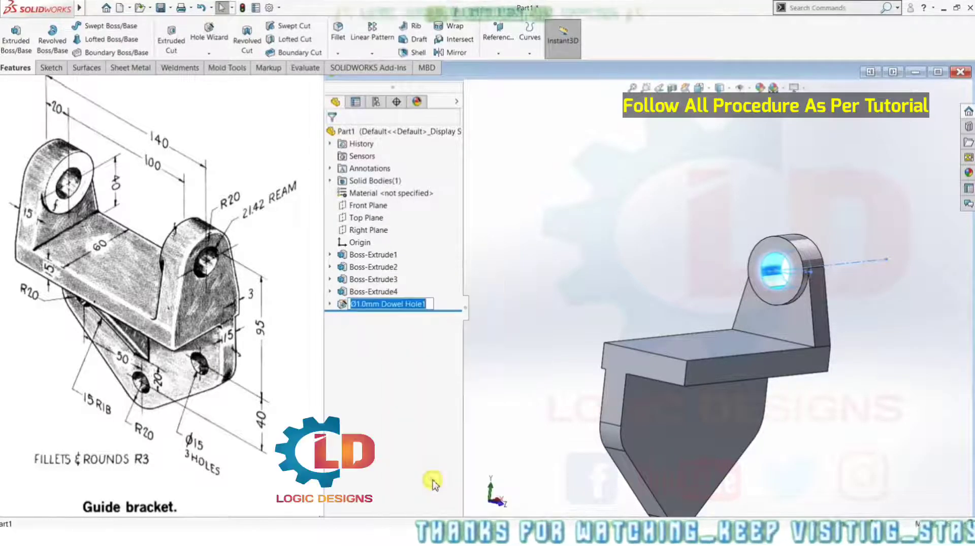
left_click(432, 304)
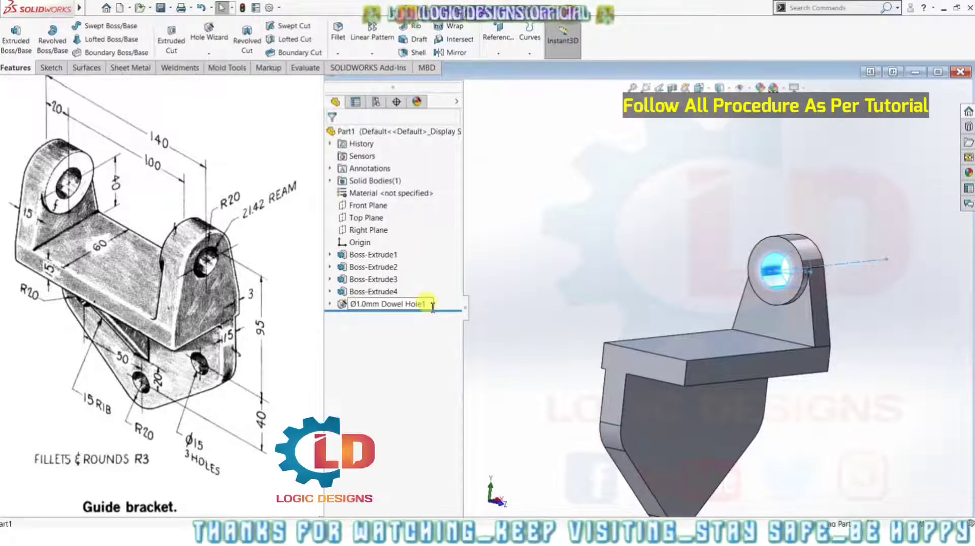
key("BackSpace")
key("BackSpace")
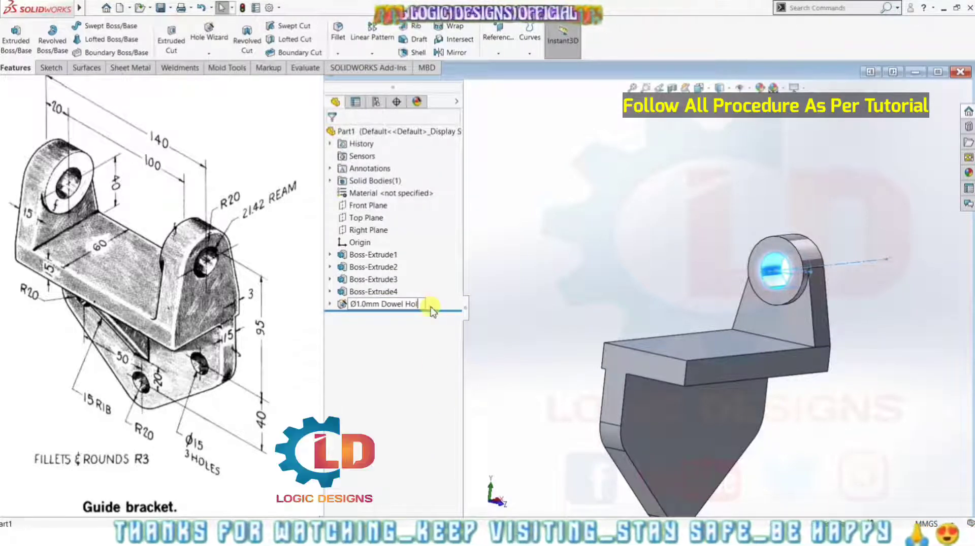
key("BackSpace")
key("BackSpace")
key("BackSpace")
key("BackSpace")
key("BackSpace")
key("BackSpace")
key("BackSpace")
key("BackSpace")
key("BackSpace")
key("BackSpace")
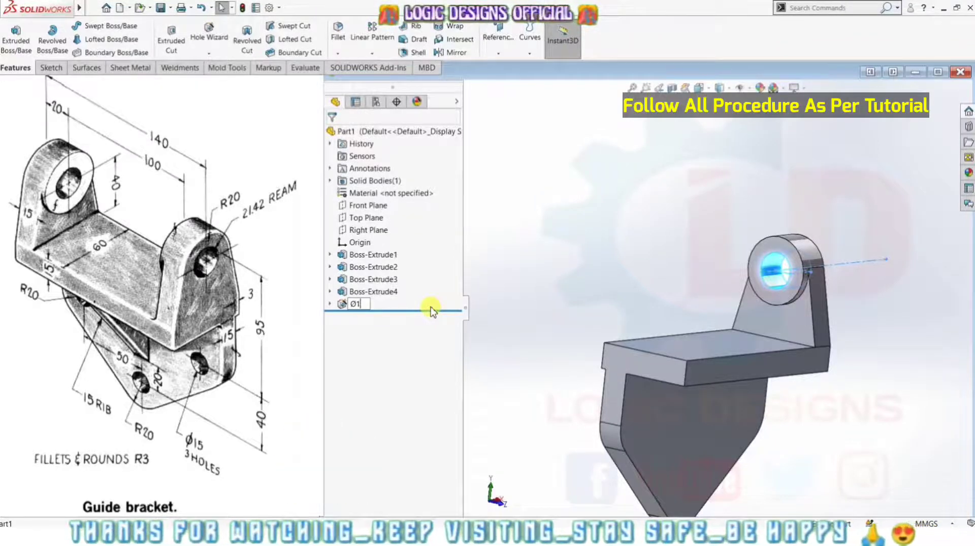
key("BackSpace")
type("21.42mm Ream")
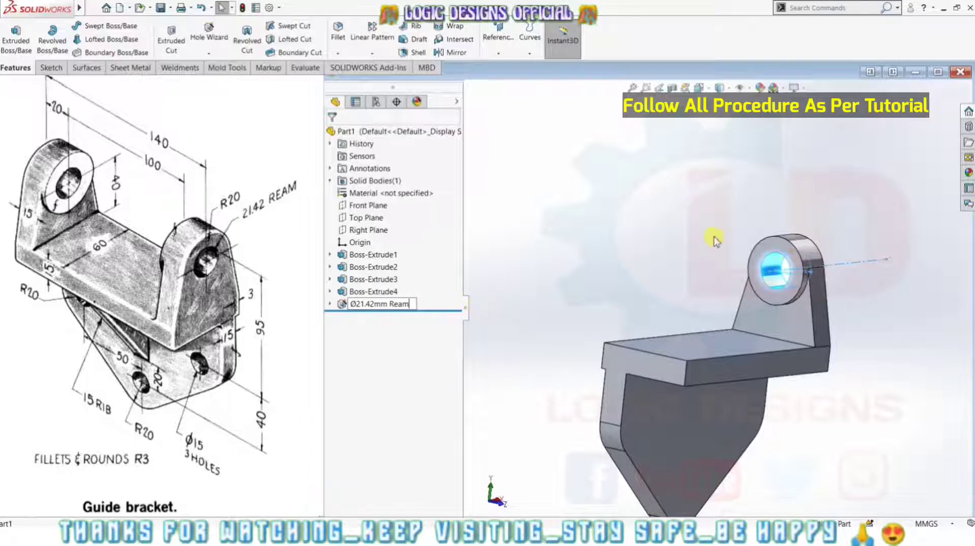
key("Return")
mouse_move(668, 236)
middle_mouse_down()
mouse_move(709, 225)
mouse_move(879, 443)
middle_mouse_up()
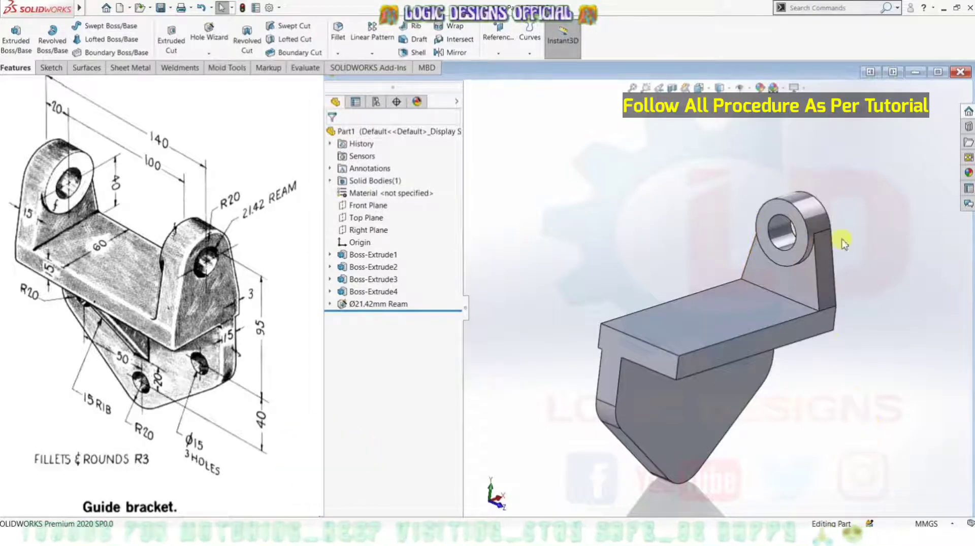
- Mirror Boss-Extrude4, the Ø21.42mm Ream hole and Boss-Extrude3 across the Right Plane
left_click(462, 53)
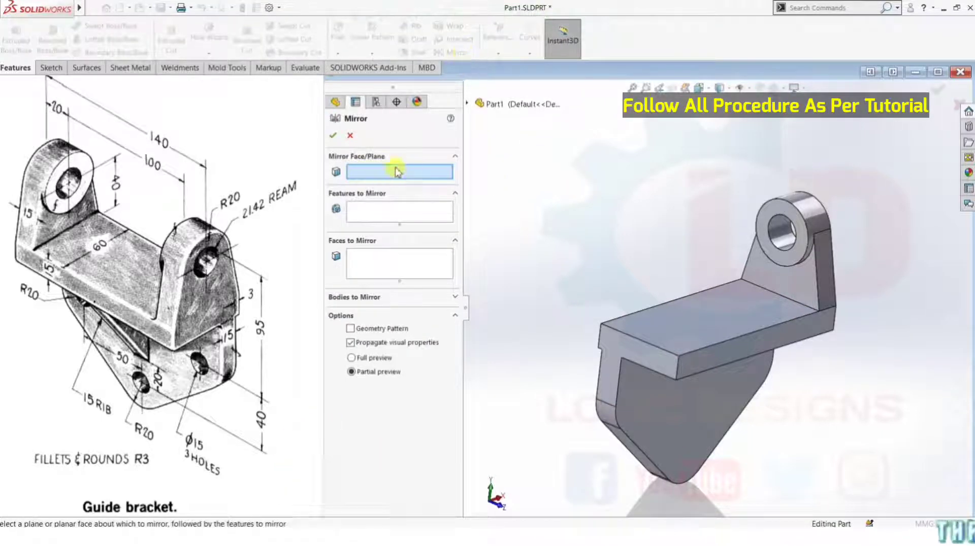
left_click(467, 104)
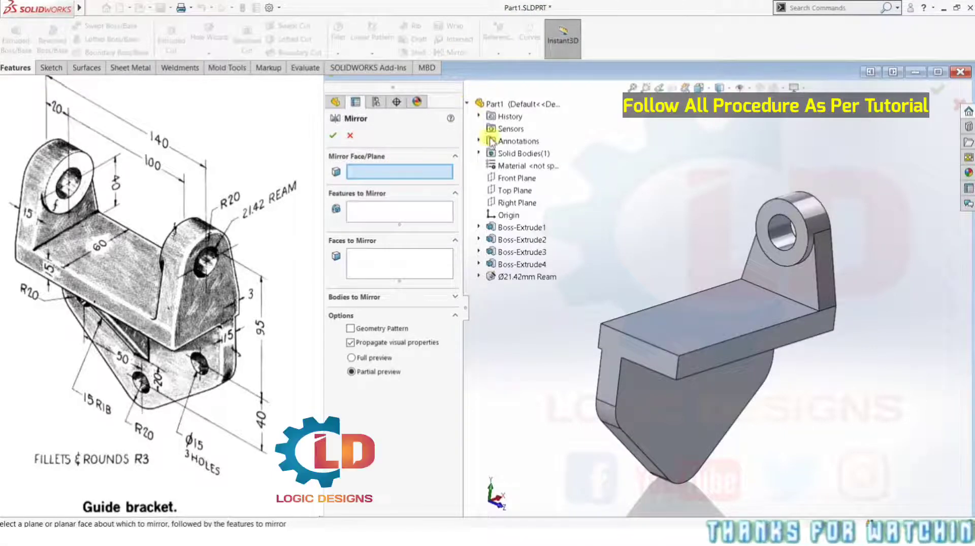
left_click(517, 202)
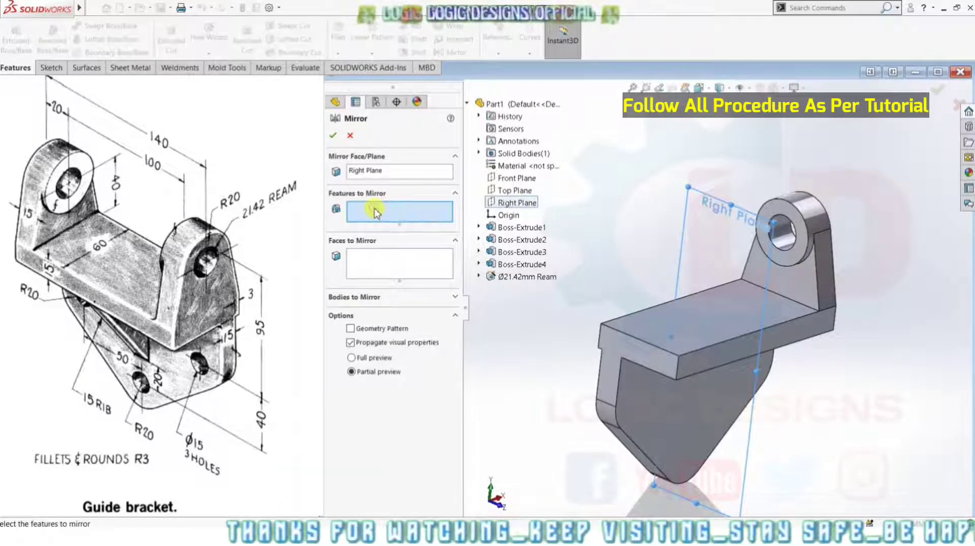
left_click(510, 264)
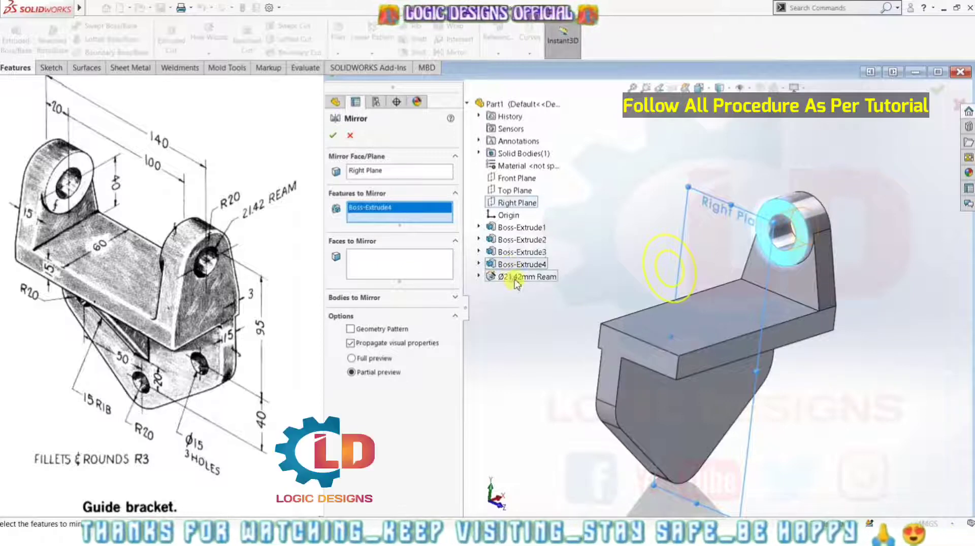
left_click(517, 281)
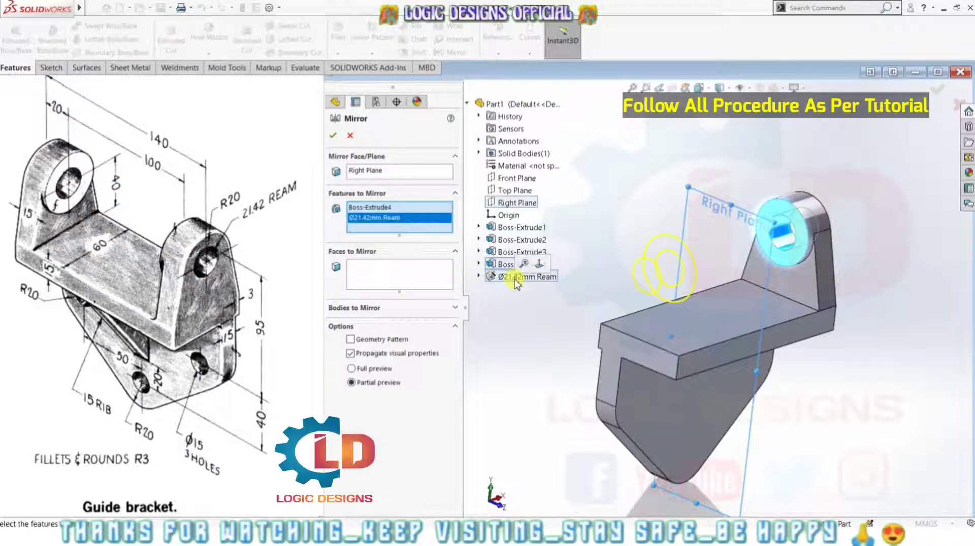
left_click(519, 252)
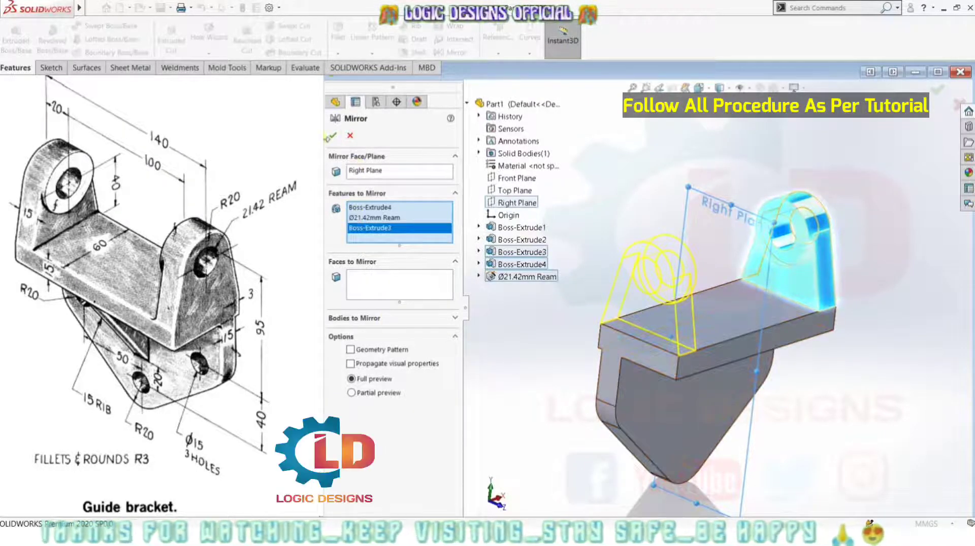
left_click(333, 135)
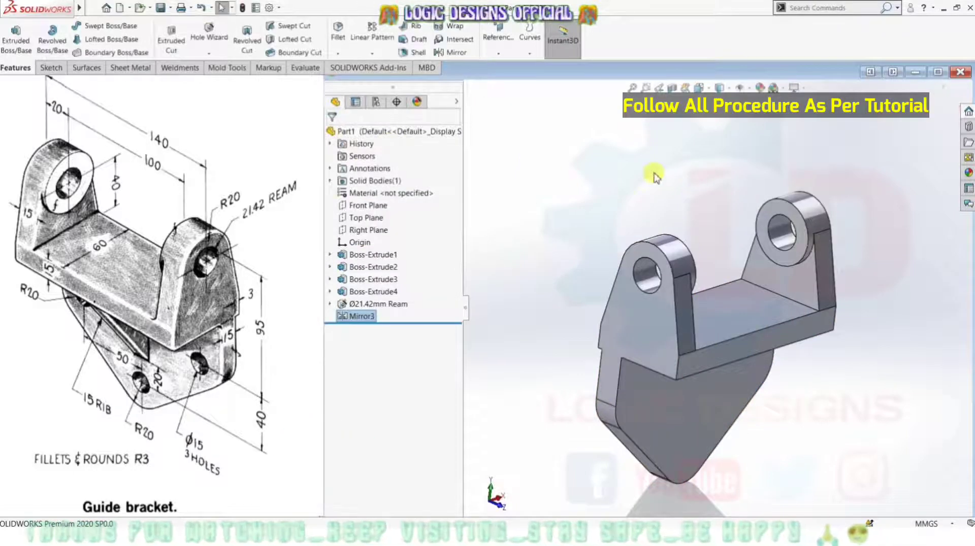
mouse_move(895, 401)
middle_mouse_down()
mouse_move(641, 352)
mouse_move(794, 348)
middle_mouse_up()
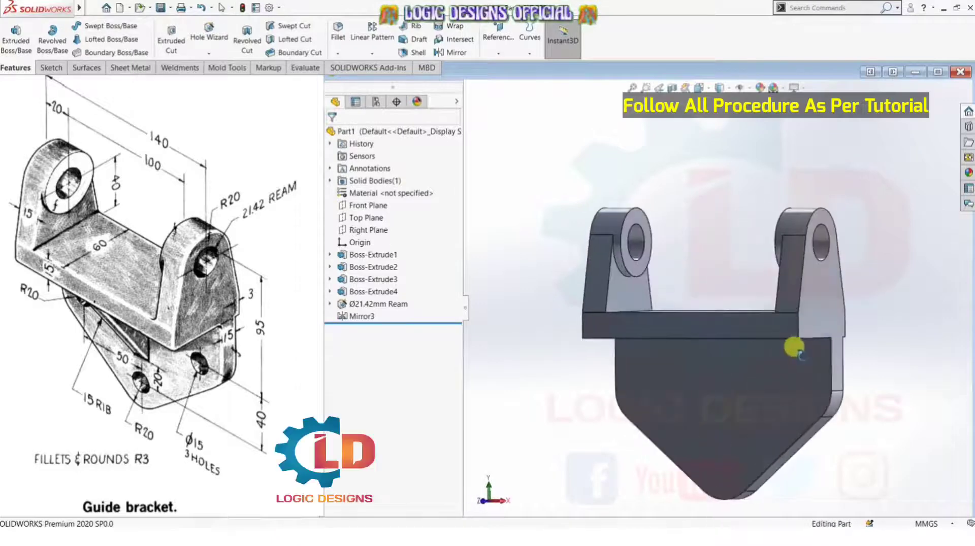
key("ctrl+7")
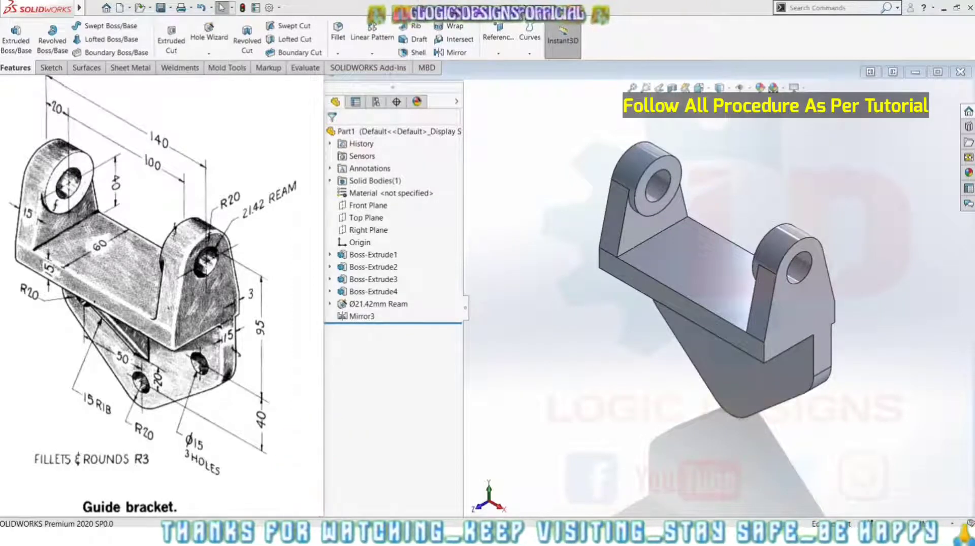
- Start a new sketch on the base plate's rib face, viewed normal to it
left_click(49, 67)
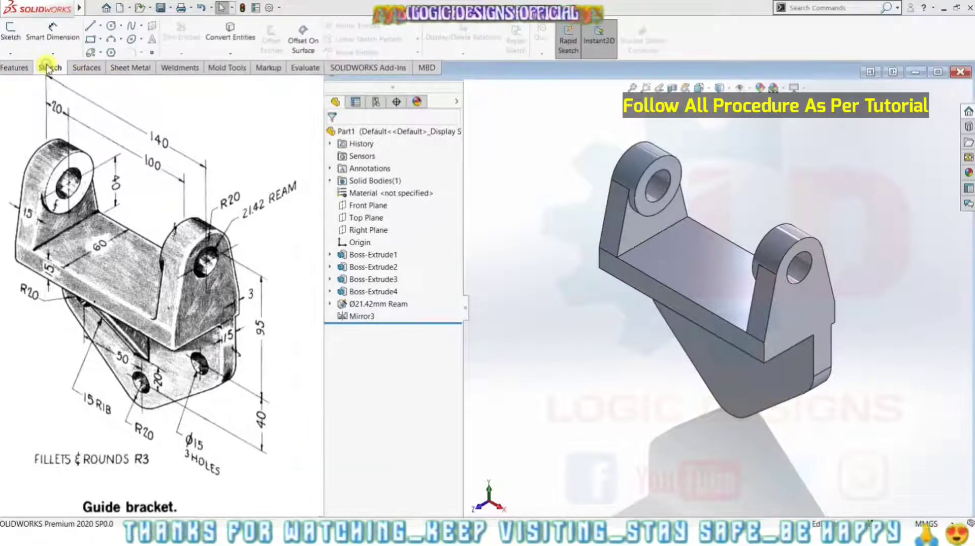
left_click(11, 31)
left_click(796, 395)
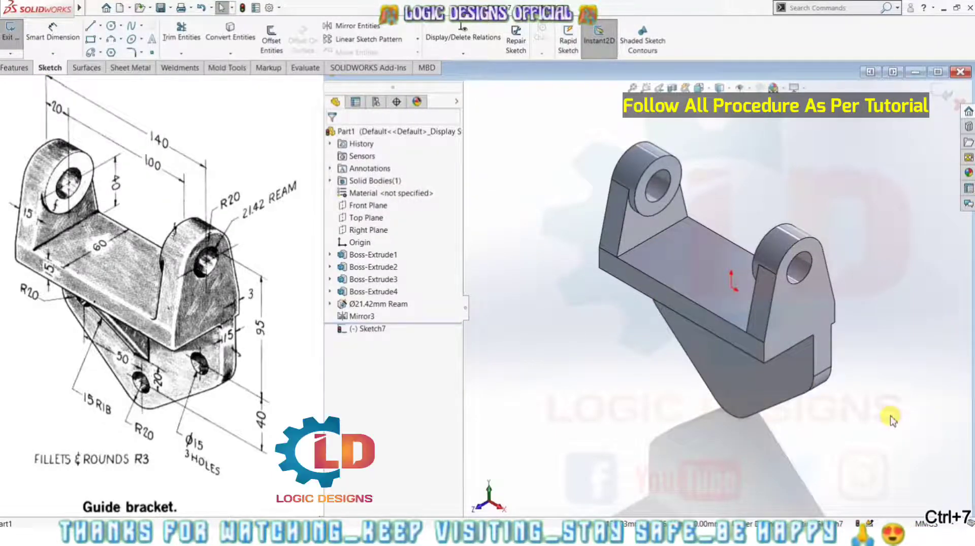
key("ctrl+8")
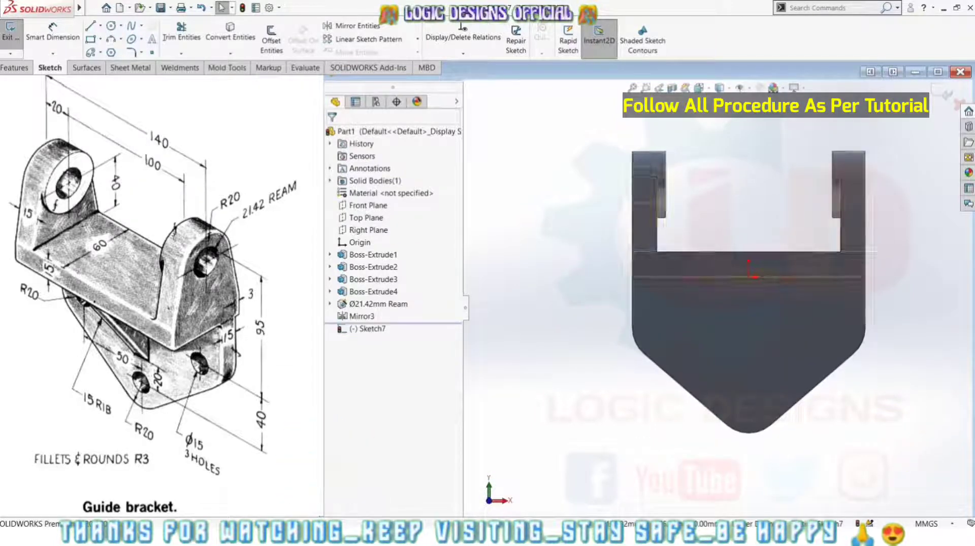
- Draw a vertical construction centerline down the plate's middle
left_click(101, 27)
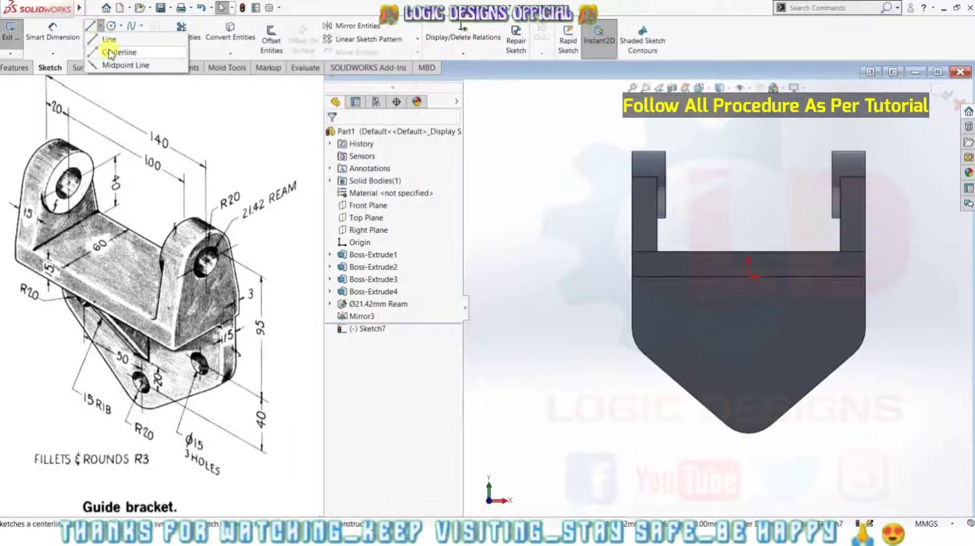
left_click(109, 53)
left_click(749, 277)
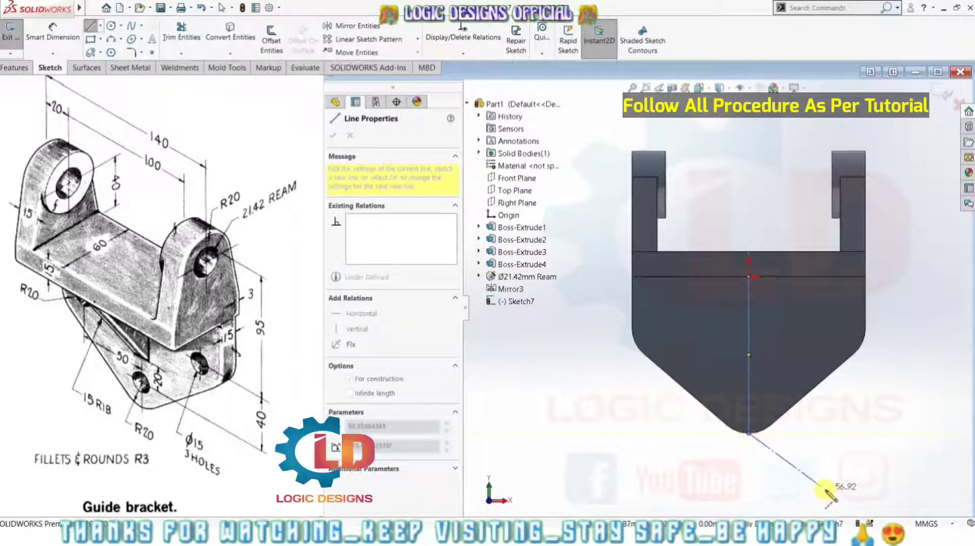
key("Escape")
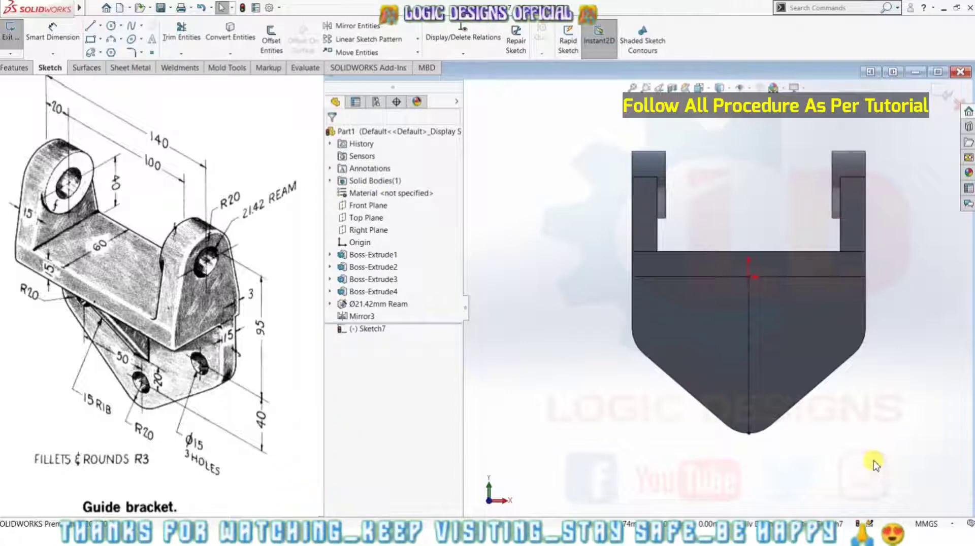
- Begin a horizontal construction centerline from the plate's left side
left_click(100, 25)
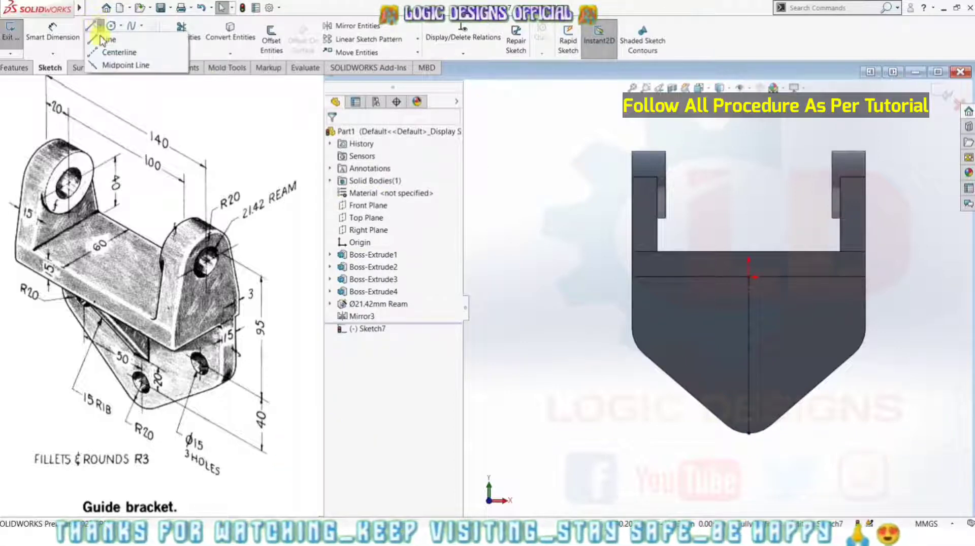
left_click(103, 39)
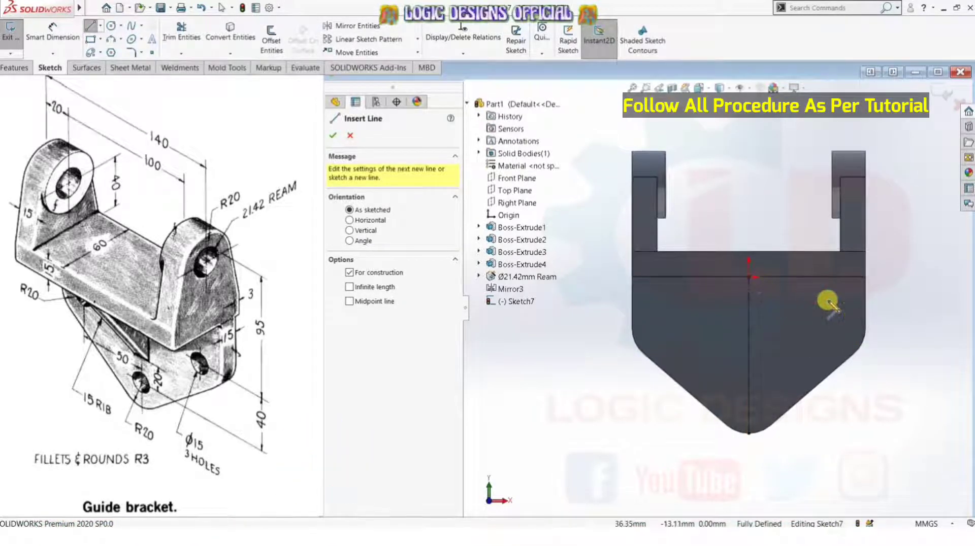
key("Escape")
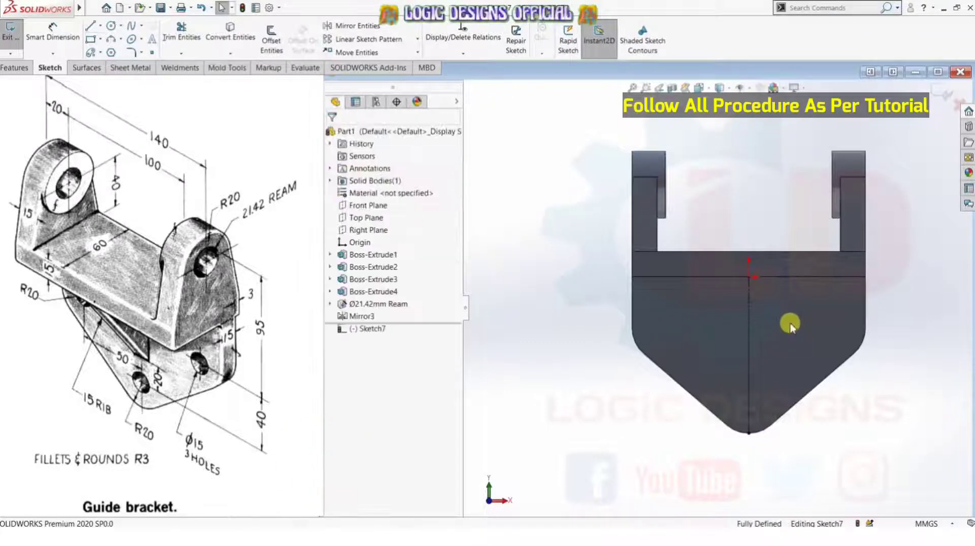
left_click(100, 25)
left_click(117, 53)
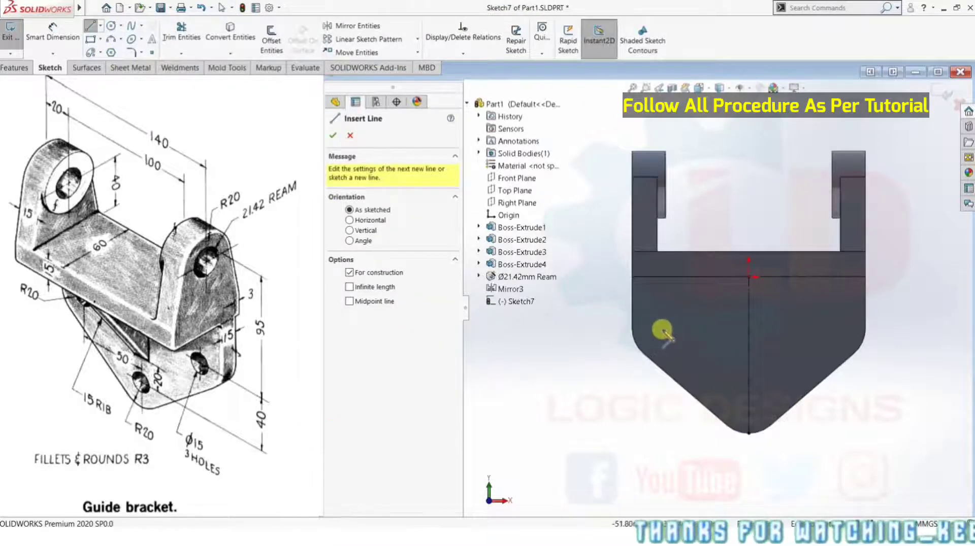
left_click(663, 329)
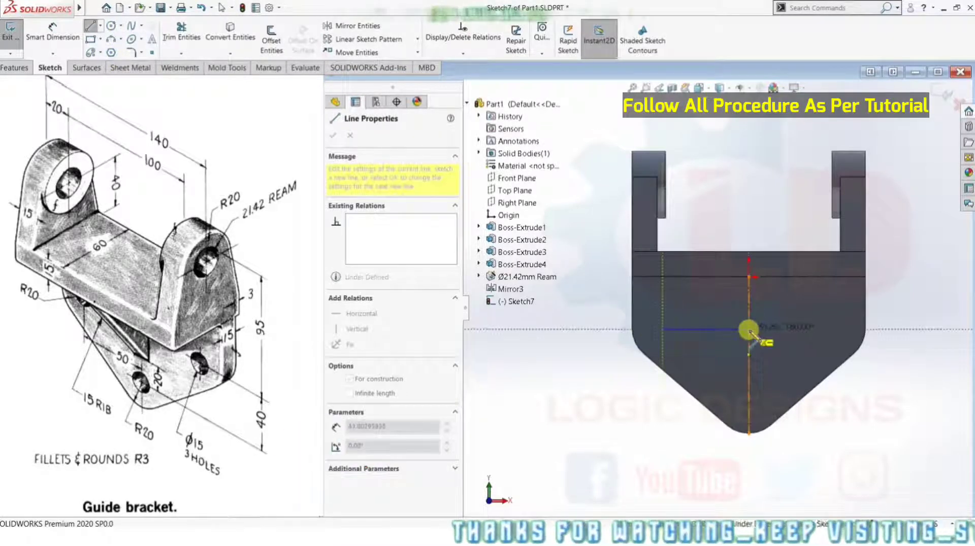
- End the horizontal centerline on the middle line and dimension it 50 mm long
left_click(749, 329)
key("Escape")
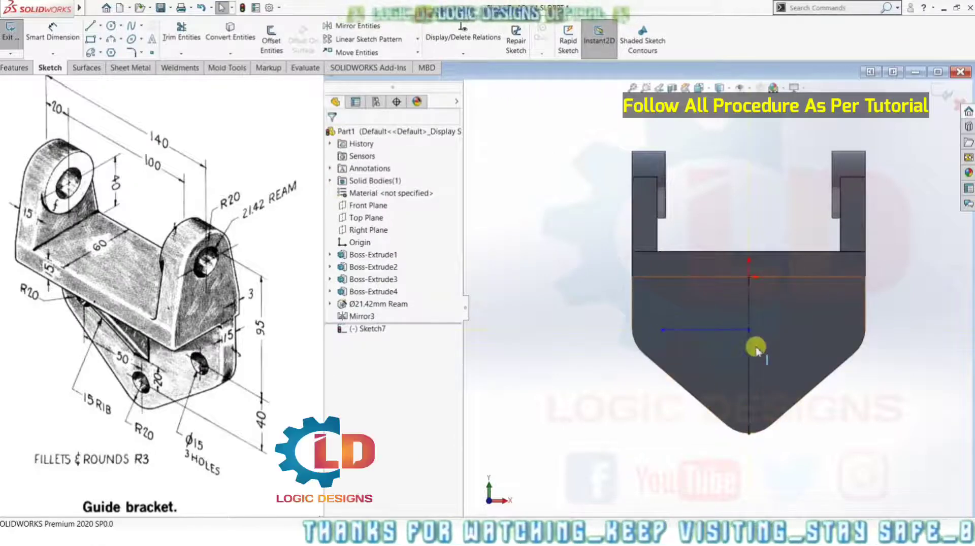
left_click(54, 33)
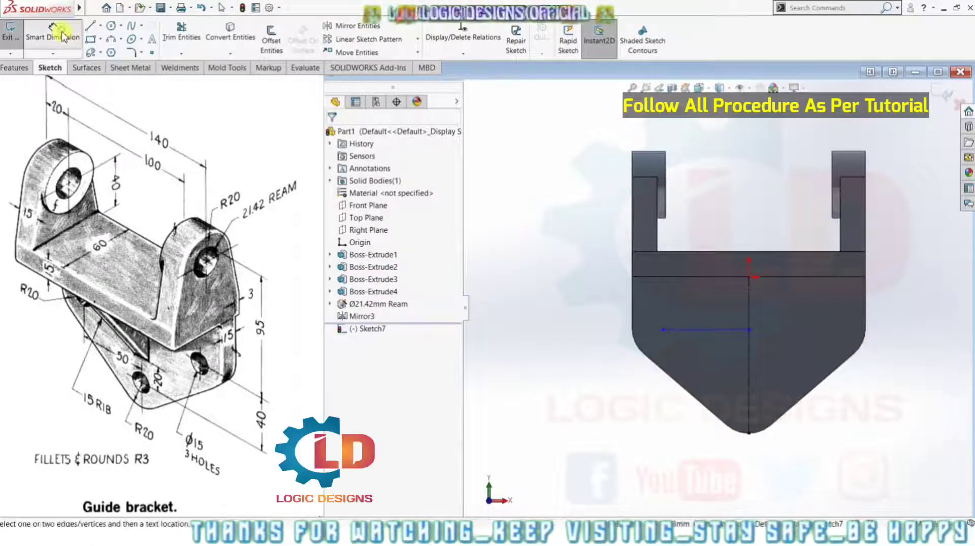
left_click(696, 329)
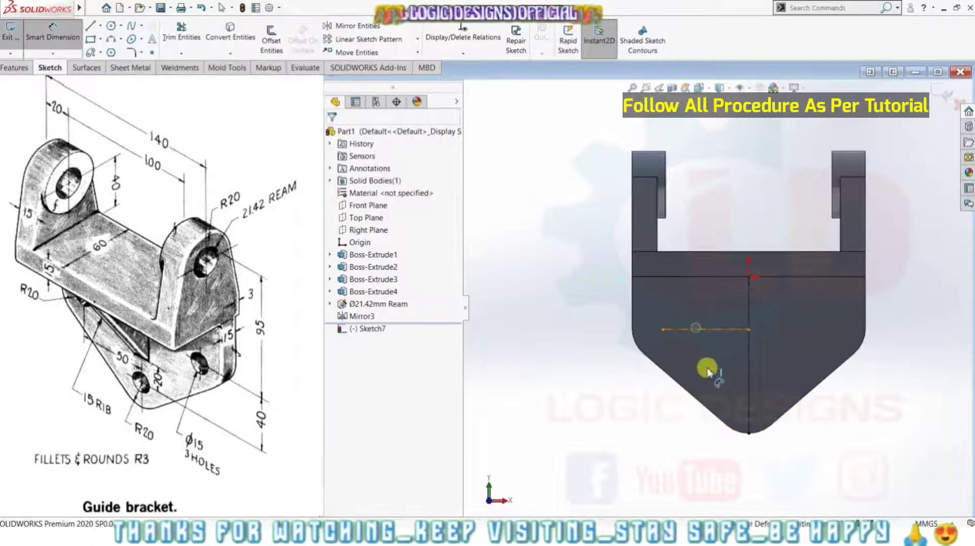
left_click(698, 454)
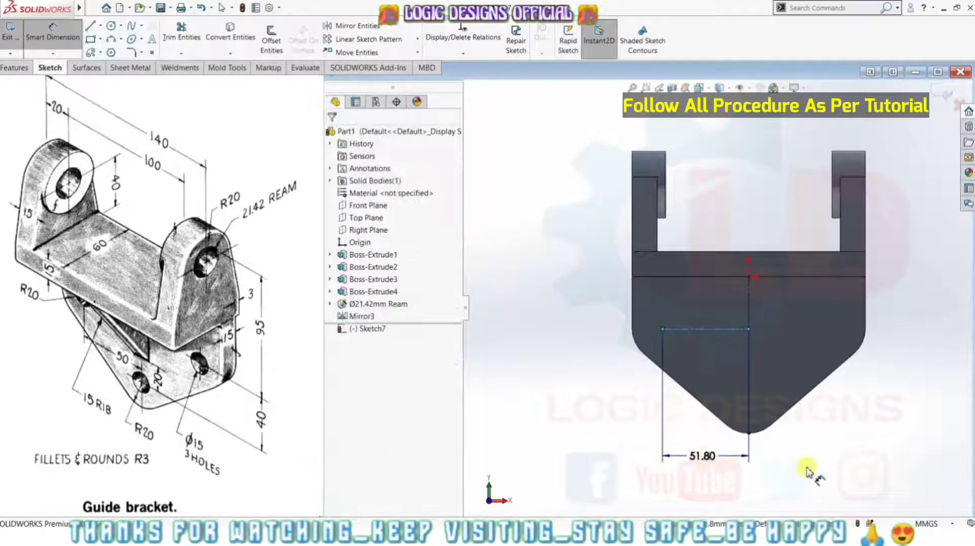
type("50")
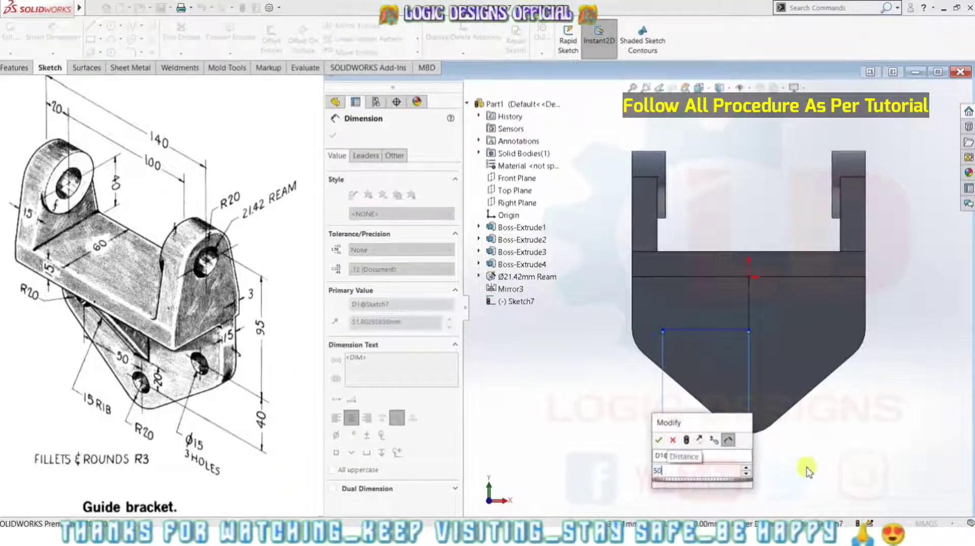
key("Return")
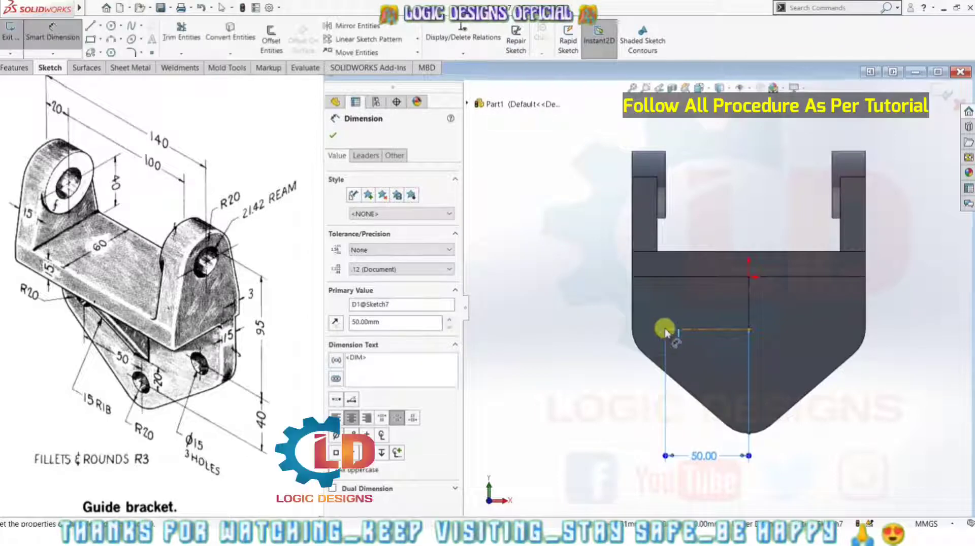
- Dimension the horizontal construction line 40 mm below the plate's upper edge
left_click(669, 324)
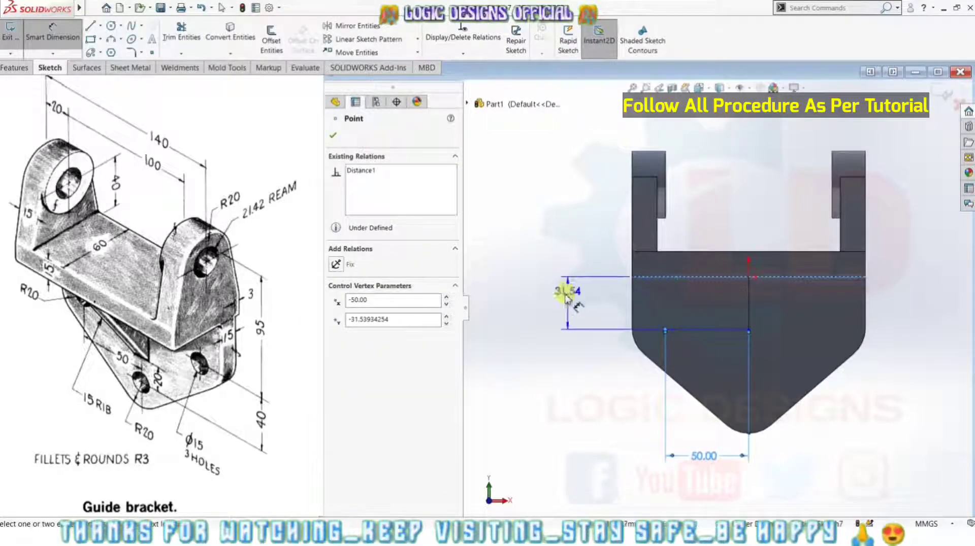
left_click(569, 299)
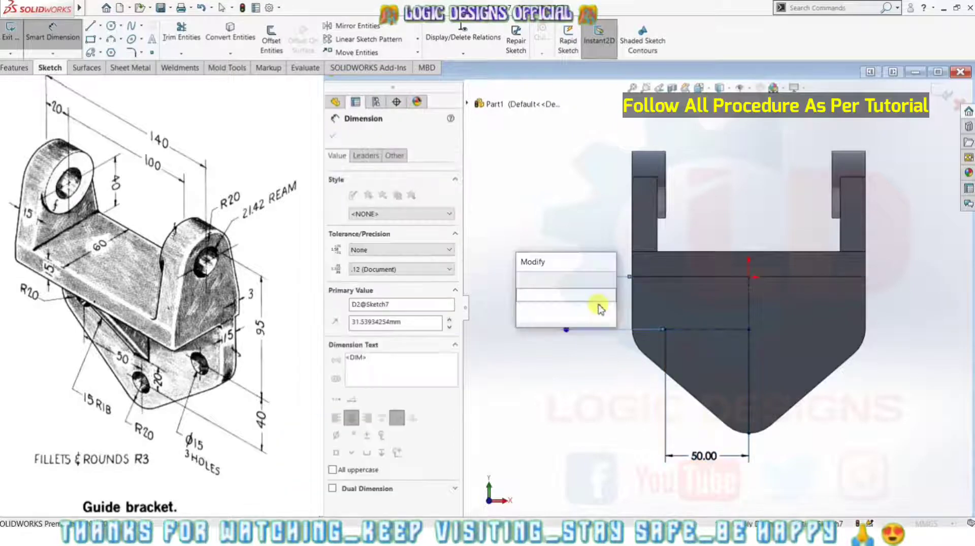
type("40")
key("Return")
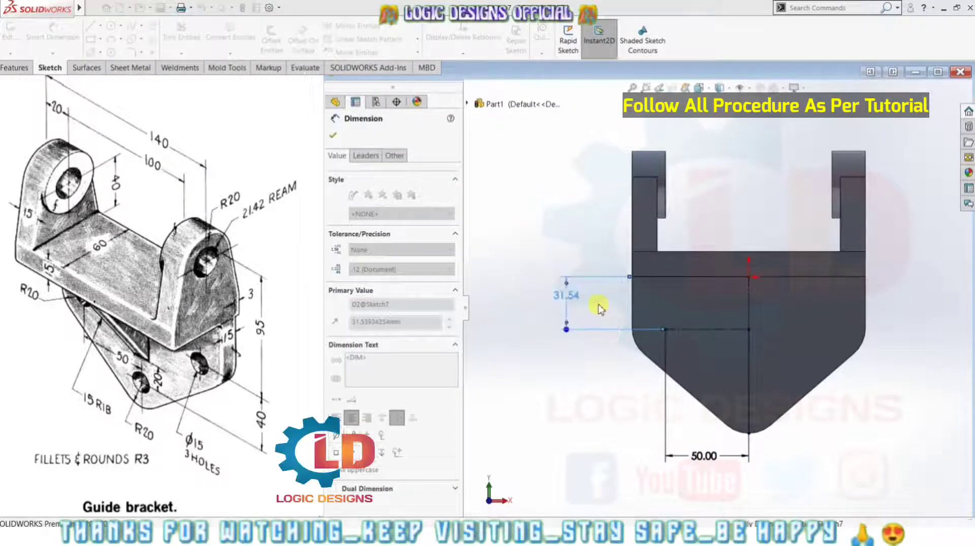
key("Escape")
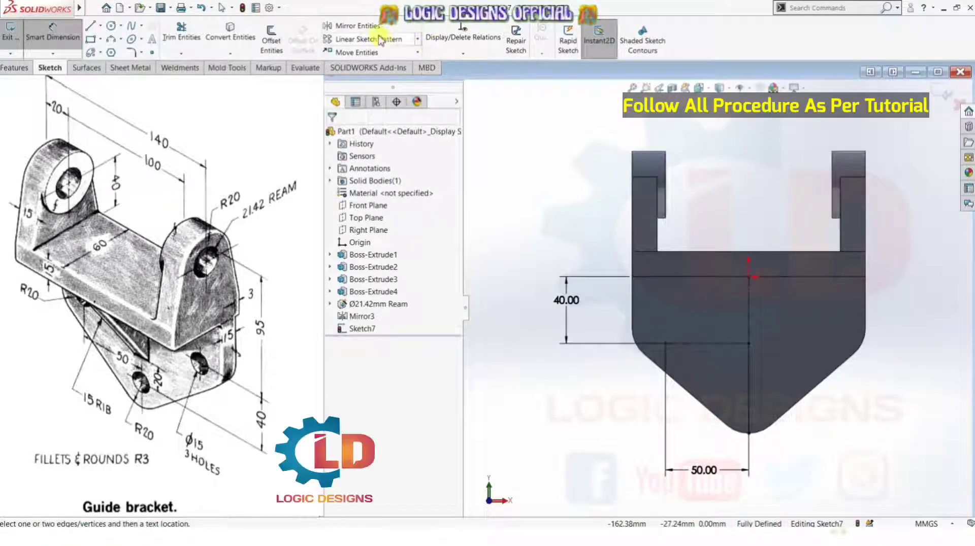
- Draw a horizontal centerline right from the middle intersection and dimension it 50 mm
left_click(98, 29)
left_click(117, 52)
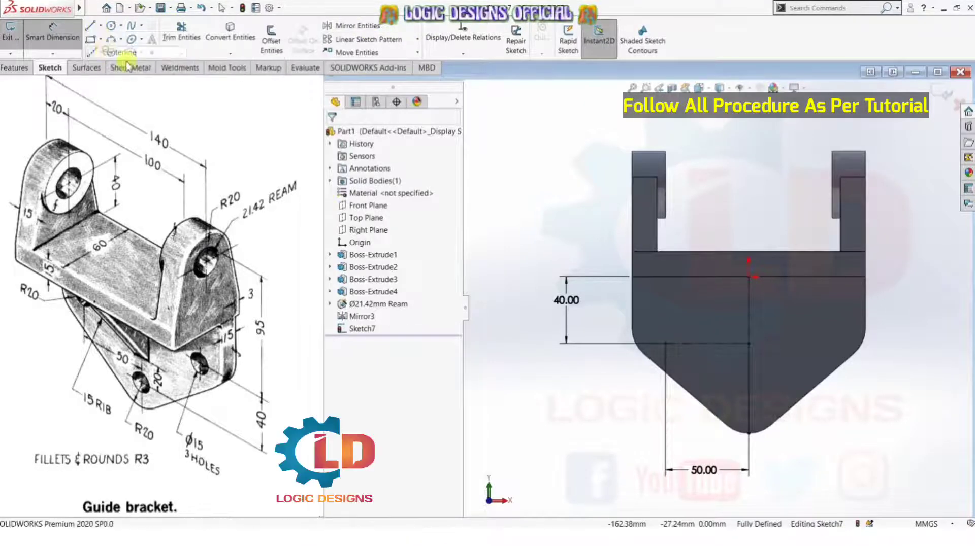
left_click(749, 344)
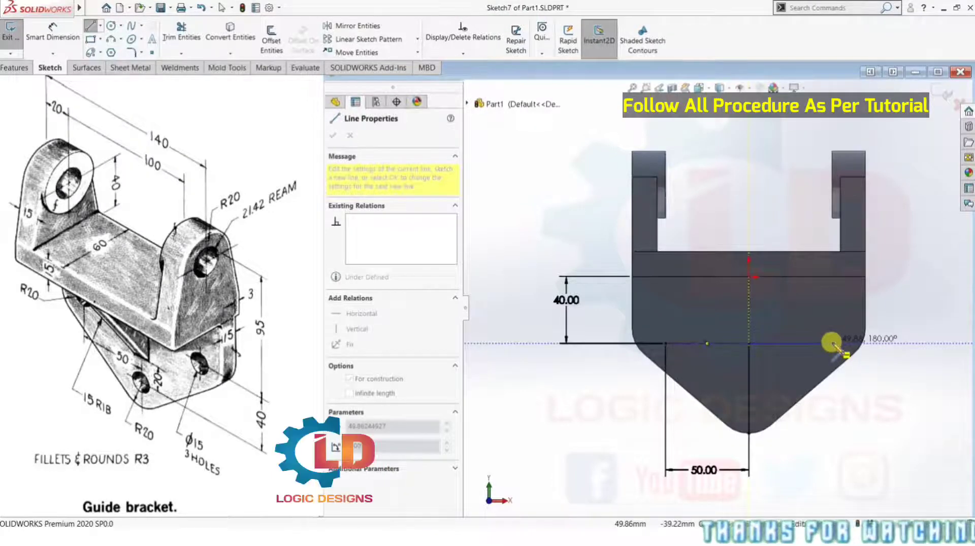
left_click(831, 344)
key("Escape")
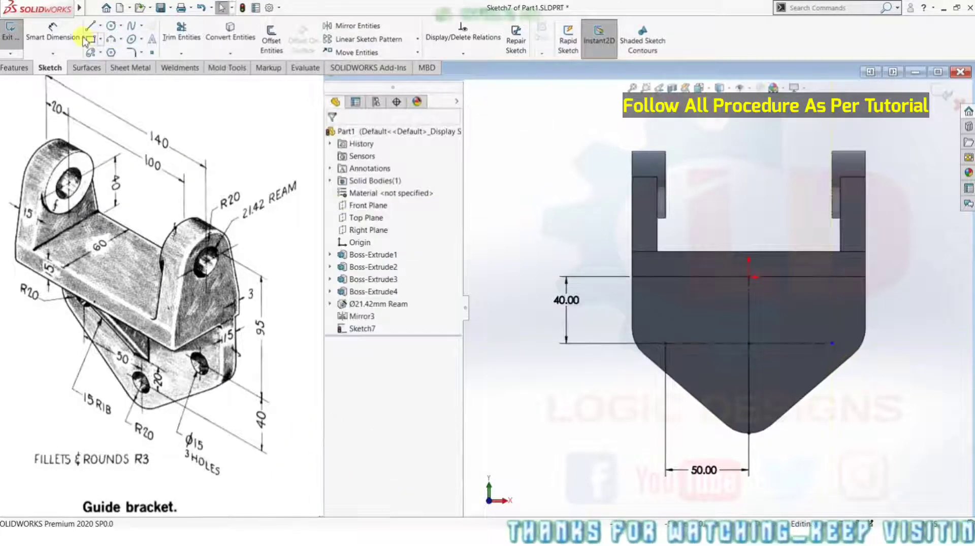
left_click(52, 31)
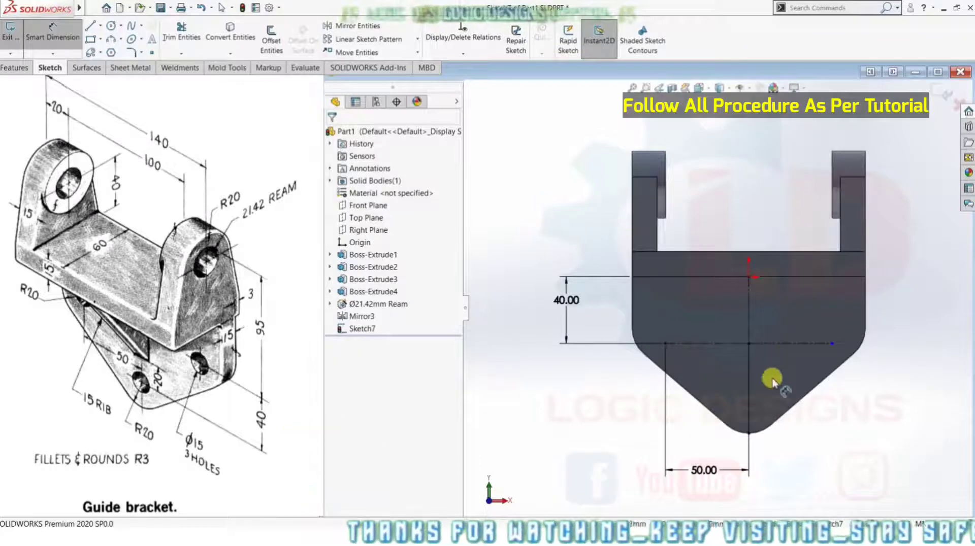
left_click(801, 344)
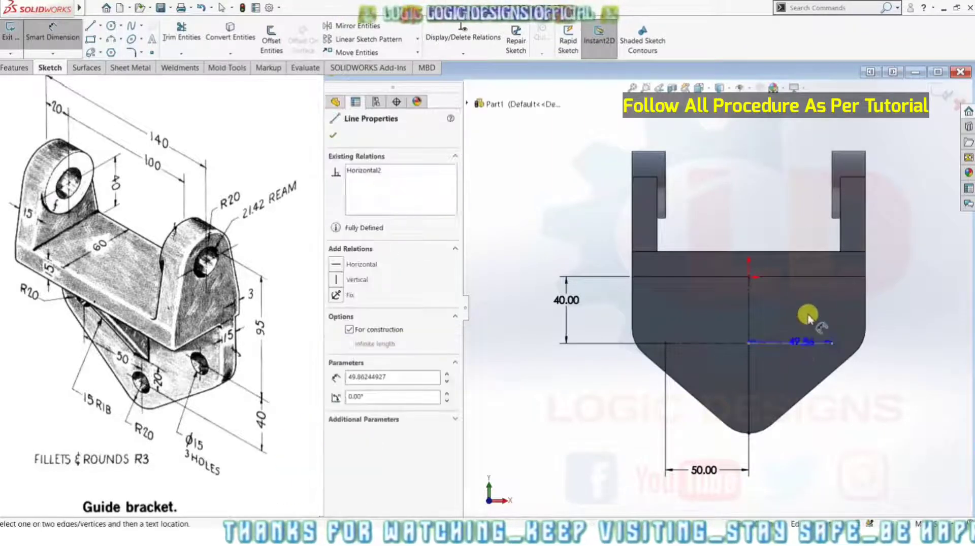
left_click(912, 315)
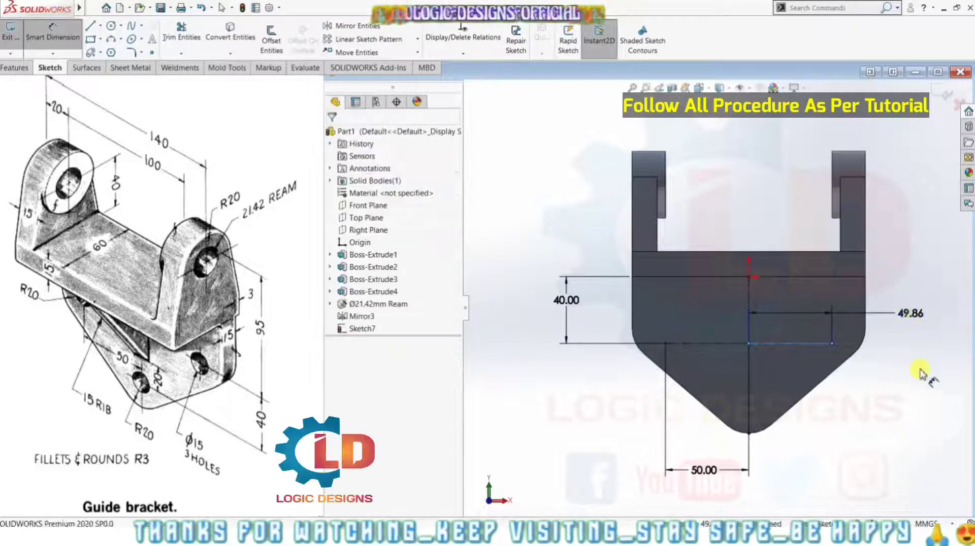
type("50")
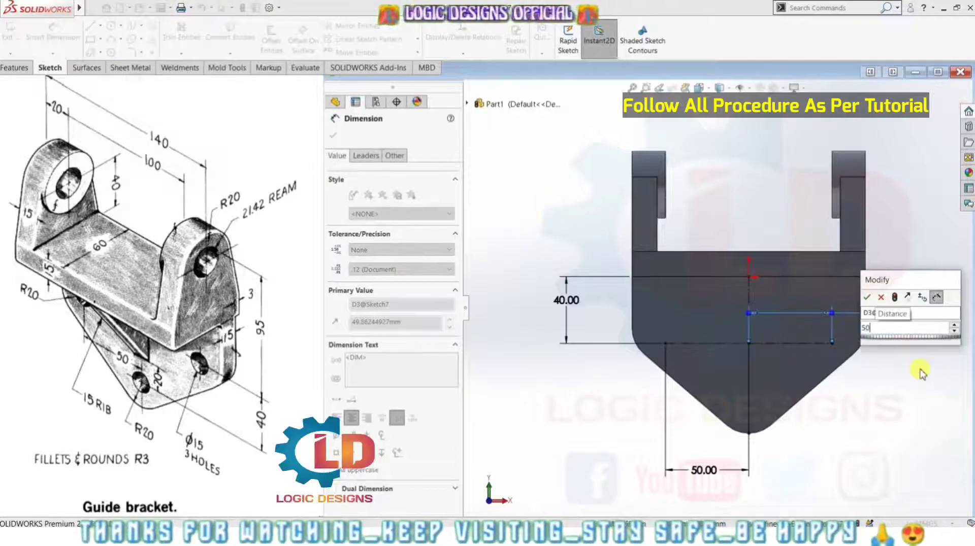
key("Return")
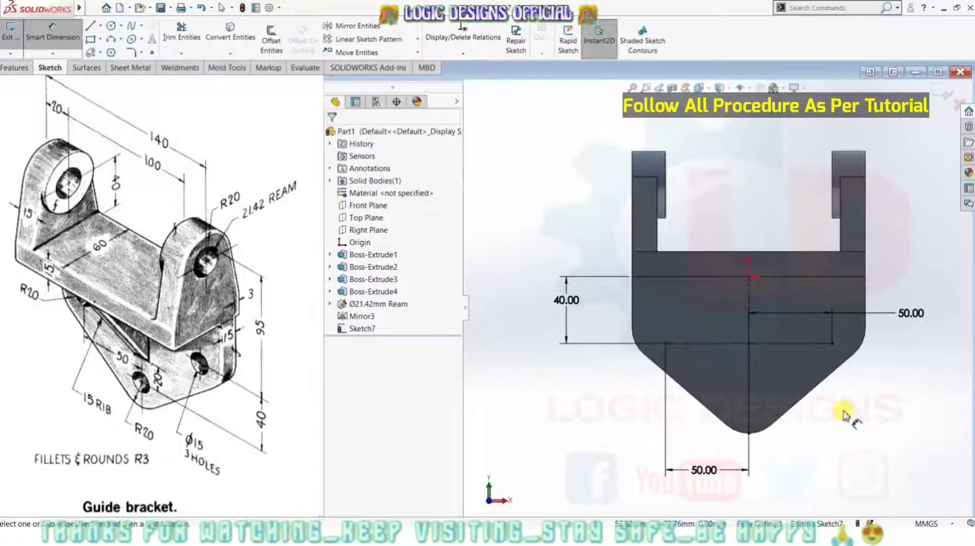
- Draw a vertical centerline from the lines' junction down to the plate's pointed tip
left_click(101, 26)
left_click(101, 53)
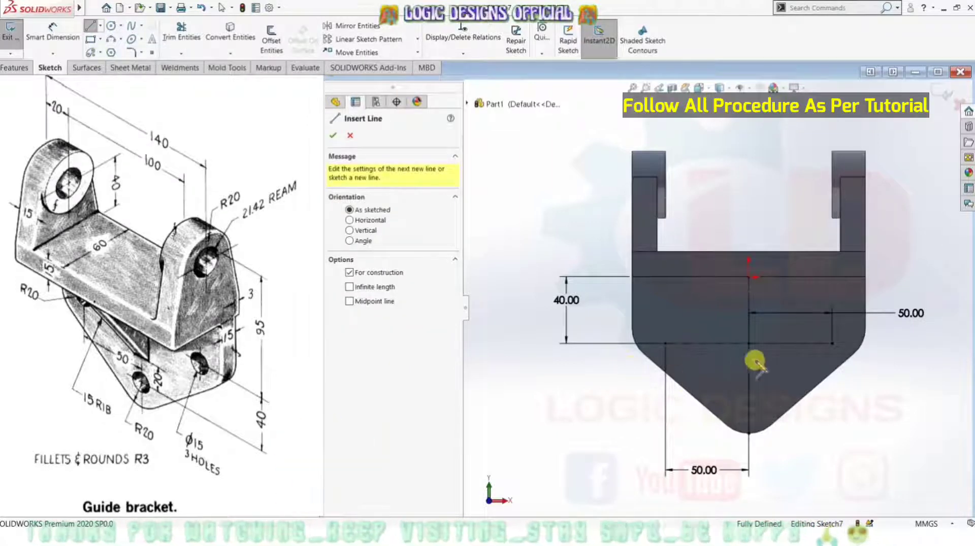
left_click(750, 346)
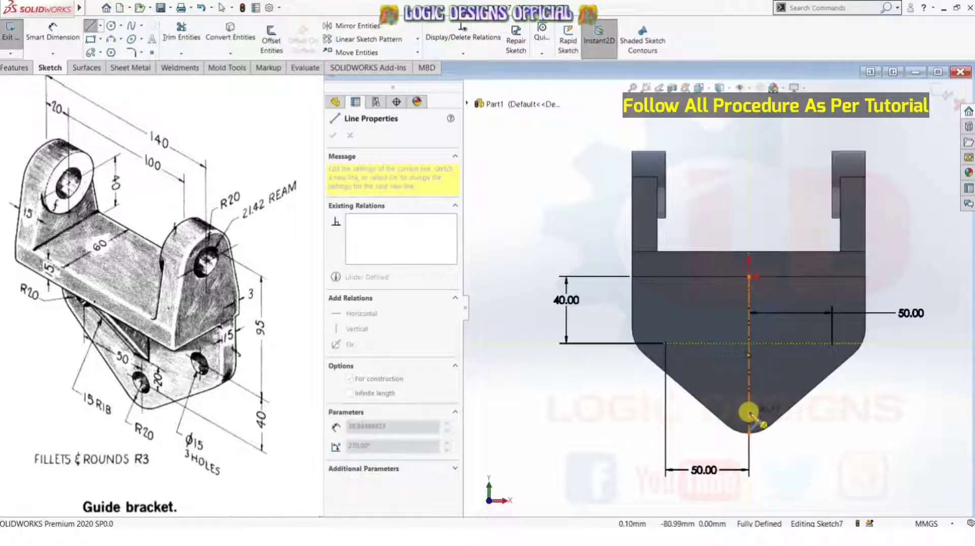
key("Escape")
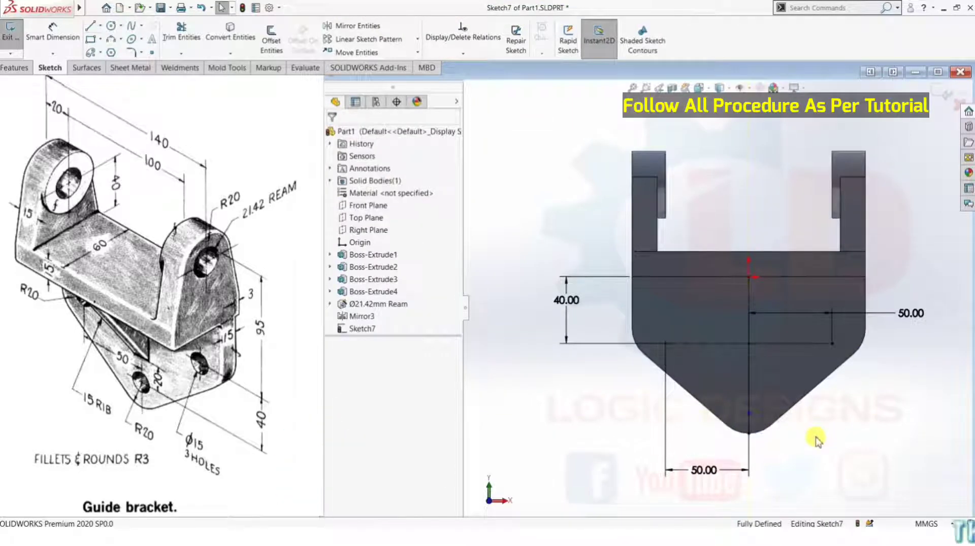
- Dimension the pointed tip 40 mm below the horizontal construction lines
left_click(56, 35)
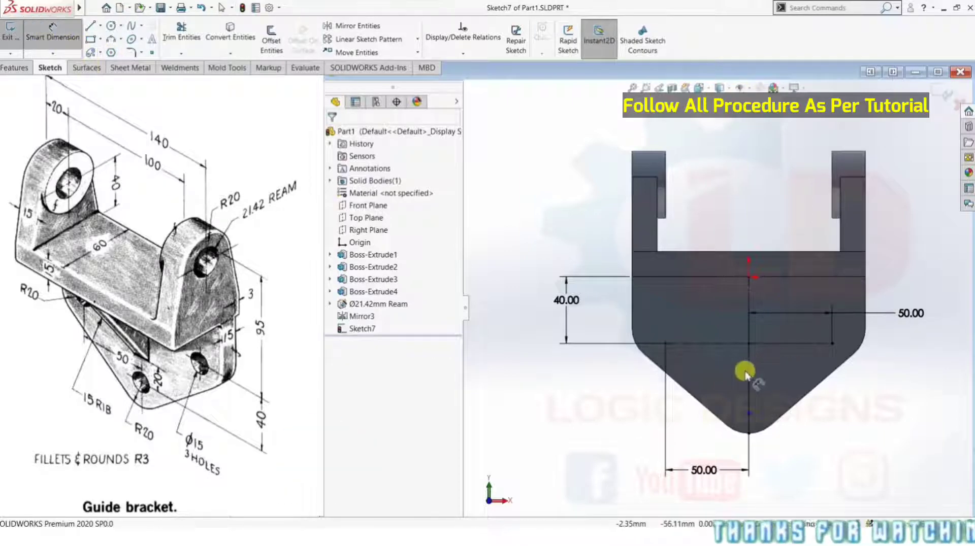
left_click(748, 410)
left_click(748, 343)
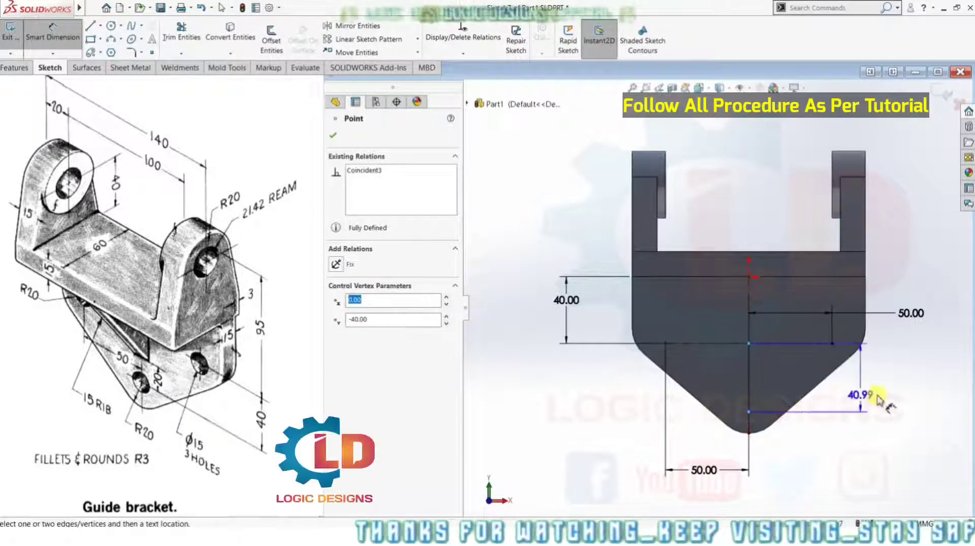
left_click(898, 388)
left_click(899, 390)
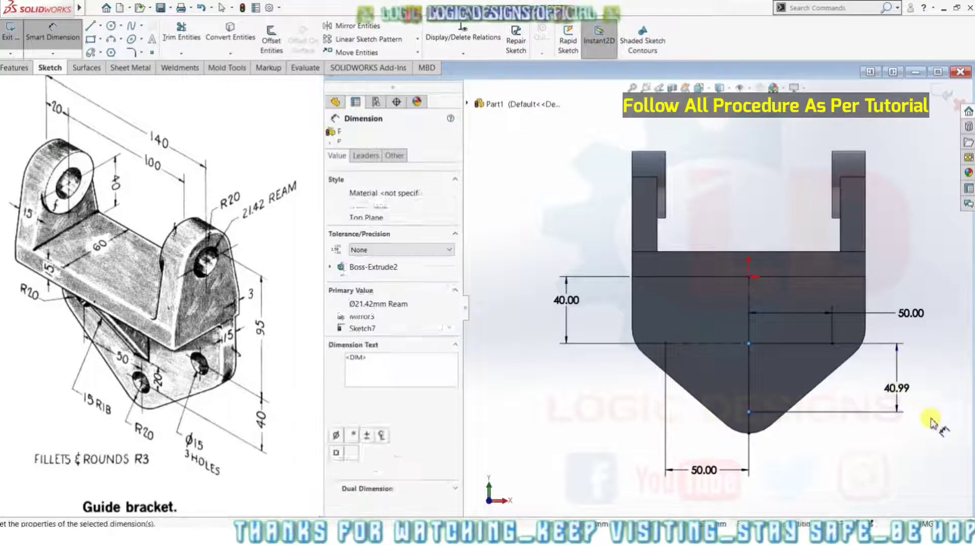
type("40")
key("Return")
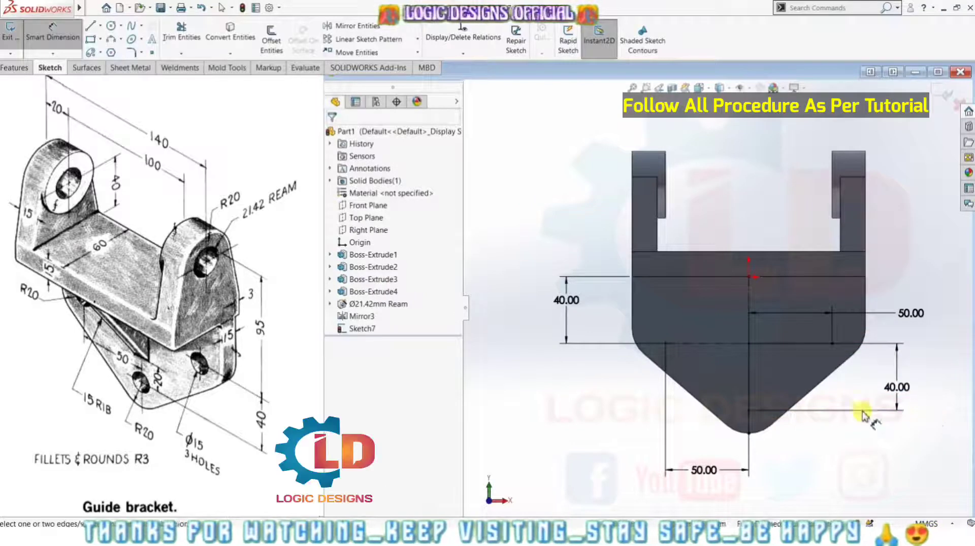
mouse_move(860, 451)
middle_mouse_down()
mouse_move(812, 442)
mouse_move(772, 457)
mouse_move(870, 490)
mouse_move(801, 463)
middle_mouse_up()
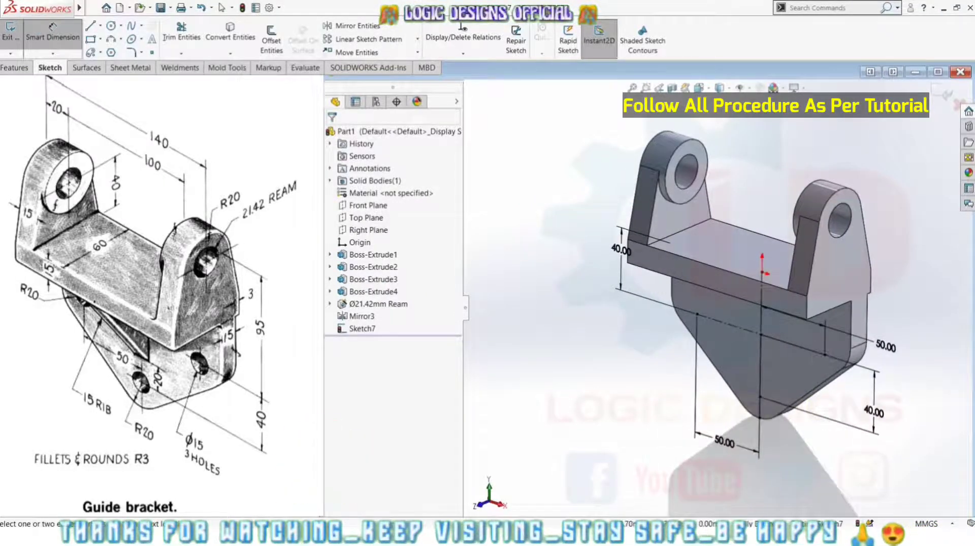
- Exit Sketch7 and bring up the part-feature commands
left_click(153, 54)
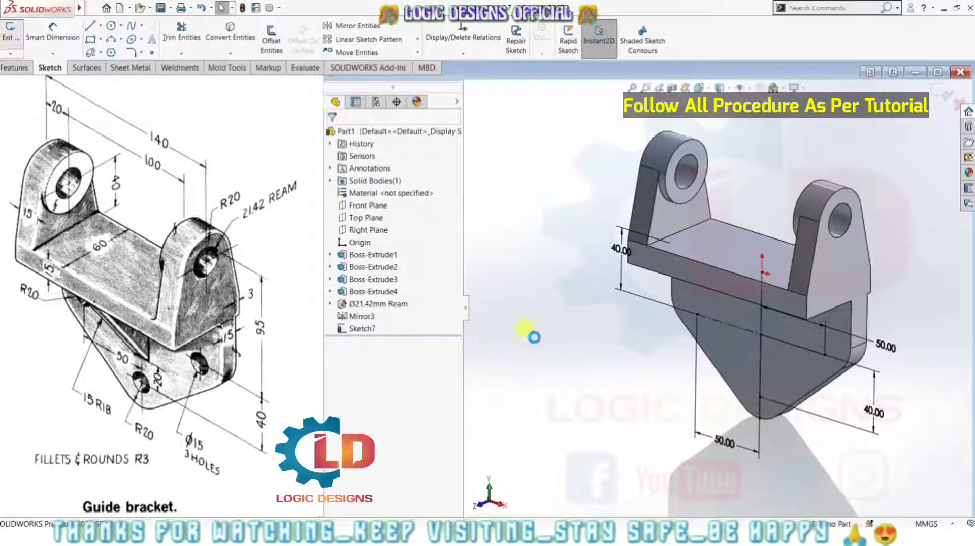
right_click_drag(533, 337, 562, 394)
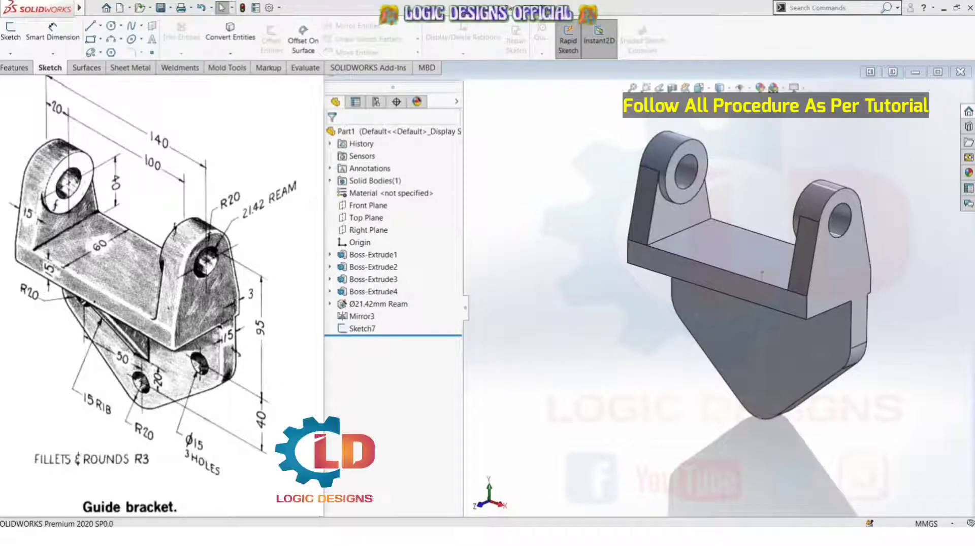
left_click(606, 383)
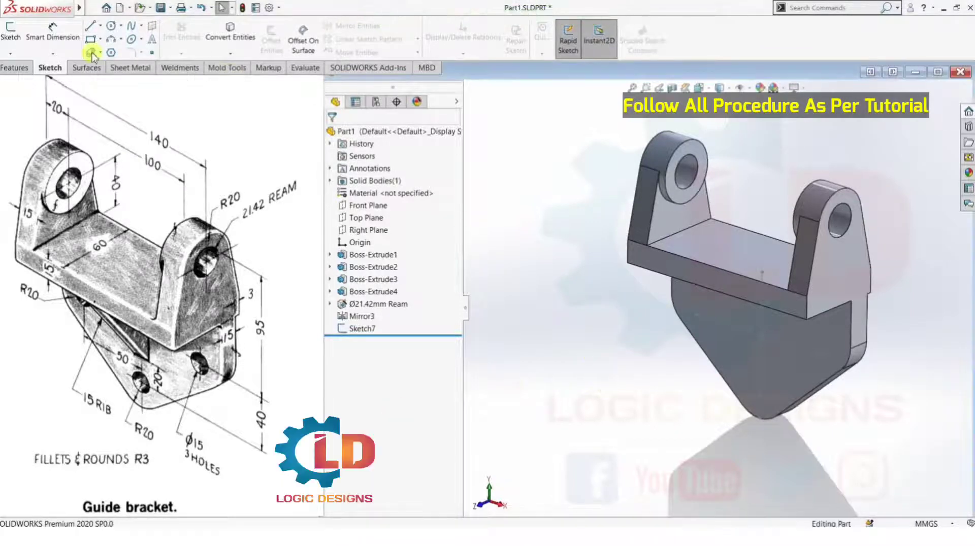
left_click(12, 68)
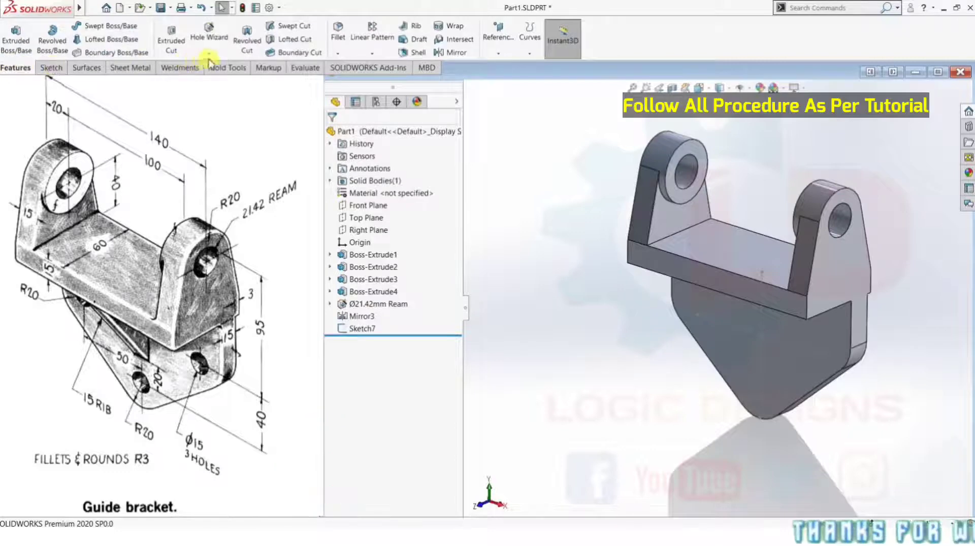
- Define a through-all Ø16.0 Hole Wizard dowel hole with a 15 mm custom diameter
left_click(209, 40)
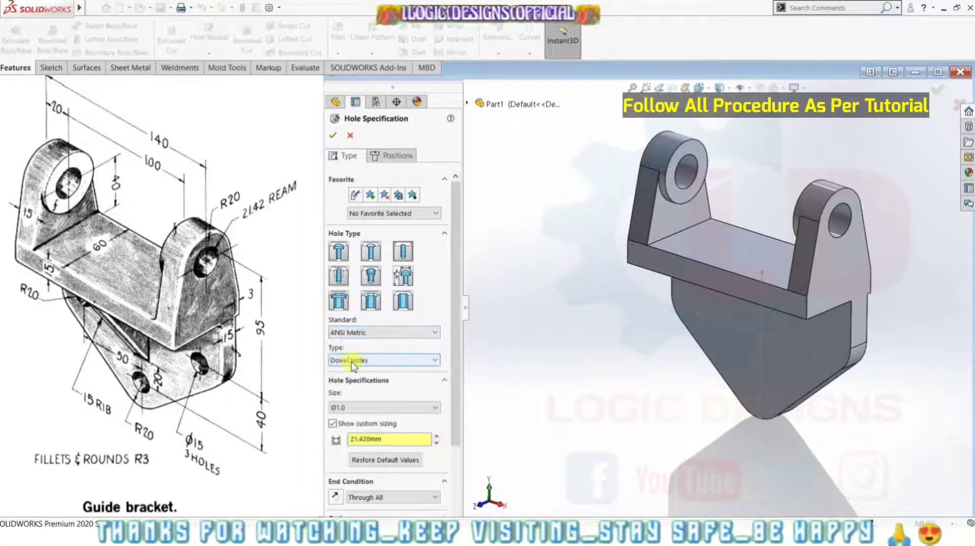
left_click(336, 408)
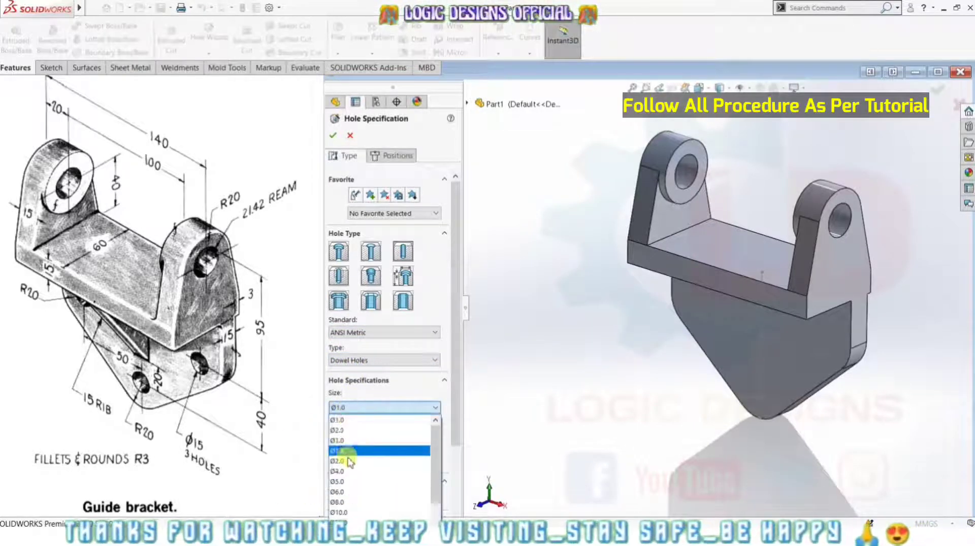
scroll(369, 503, "down", 1)
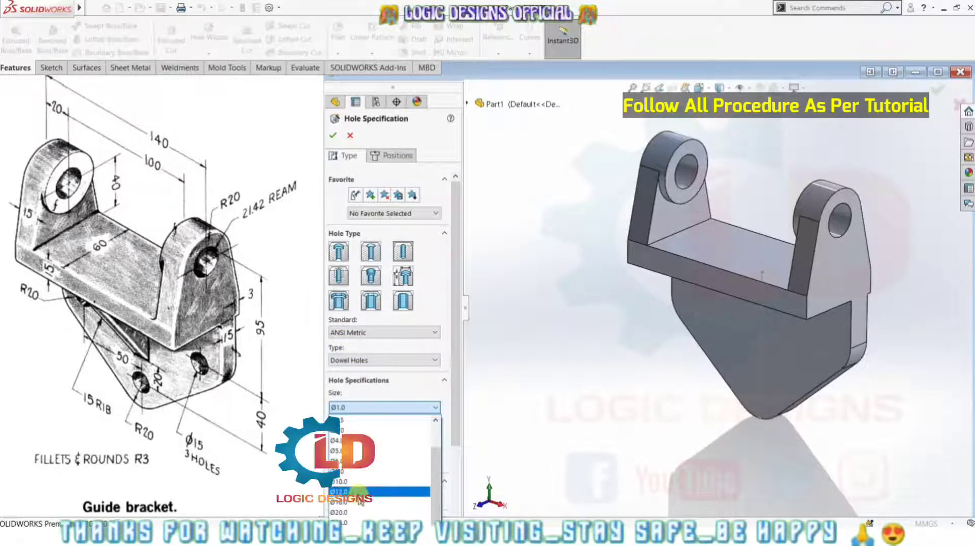
left_click(359, 501)
type("15.000")
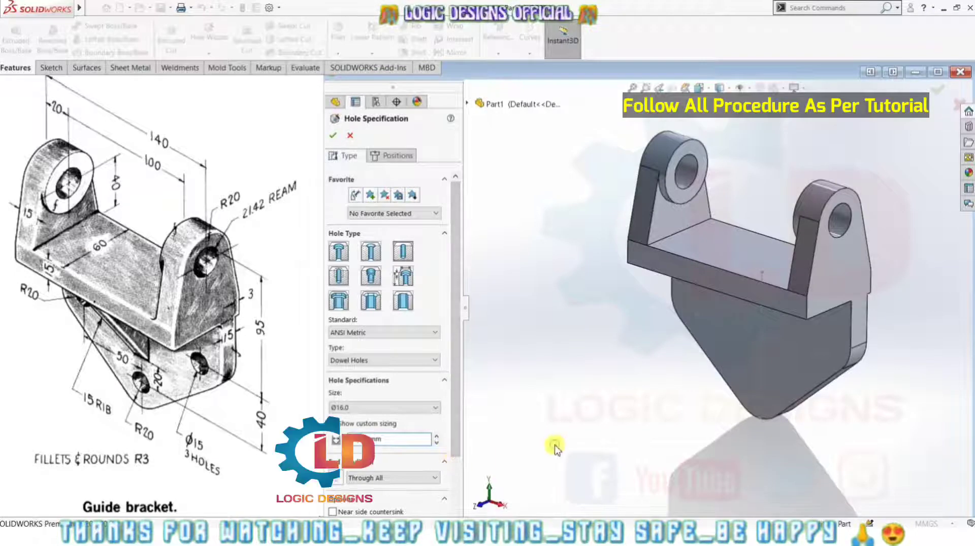
scroll(396, 444, "down", 3)
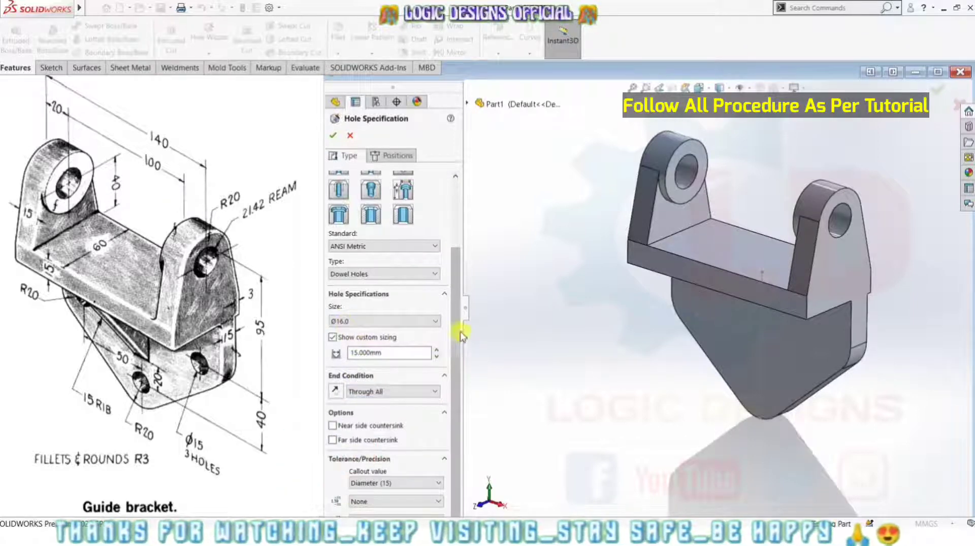
scroll(460, 334, "up", 3)
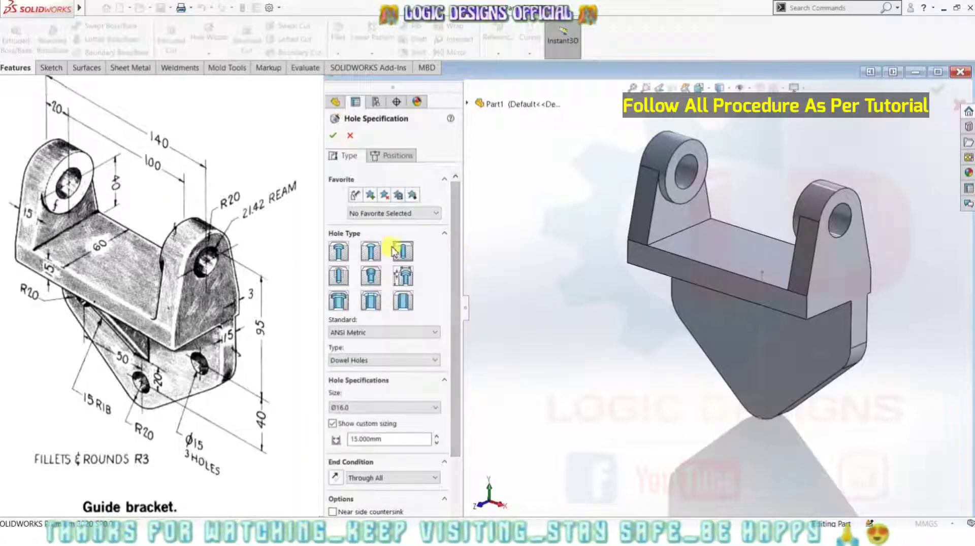
left_click(388, 156)
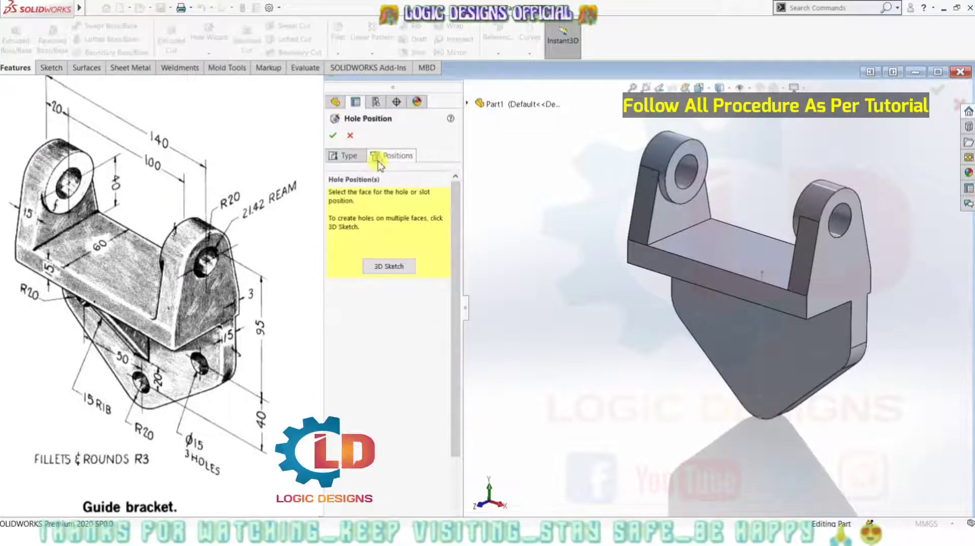
- Place three hole points on the base plate, cut Ø16.0mm Dowel Hole1, and start renaming it
left_click(390, 266)
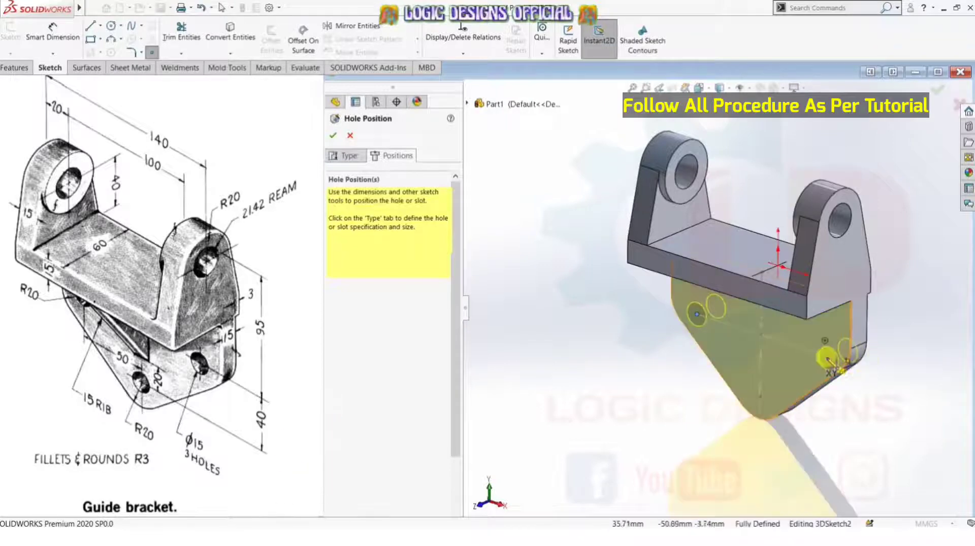
left_click(824, 358)
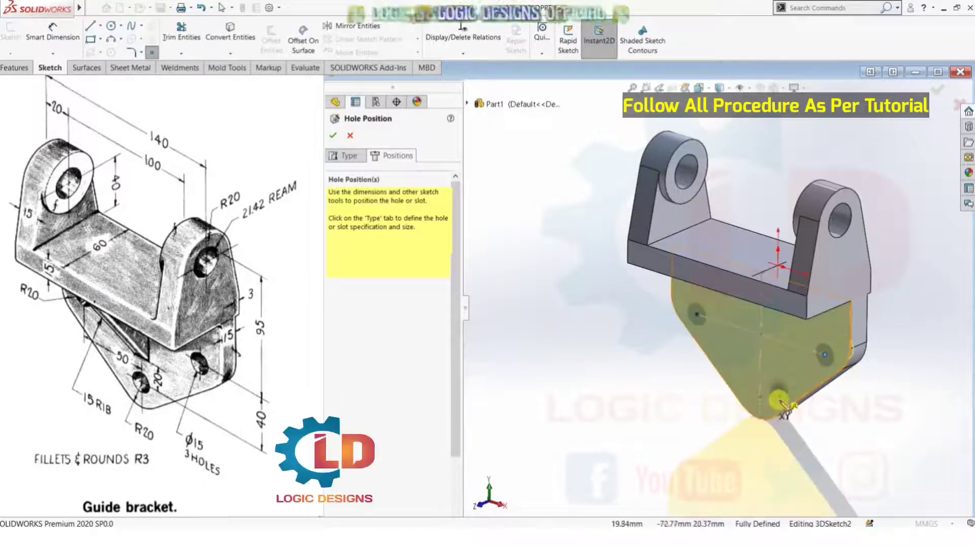
left_click(760, 398)
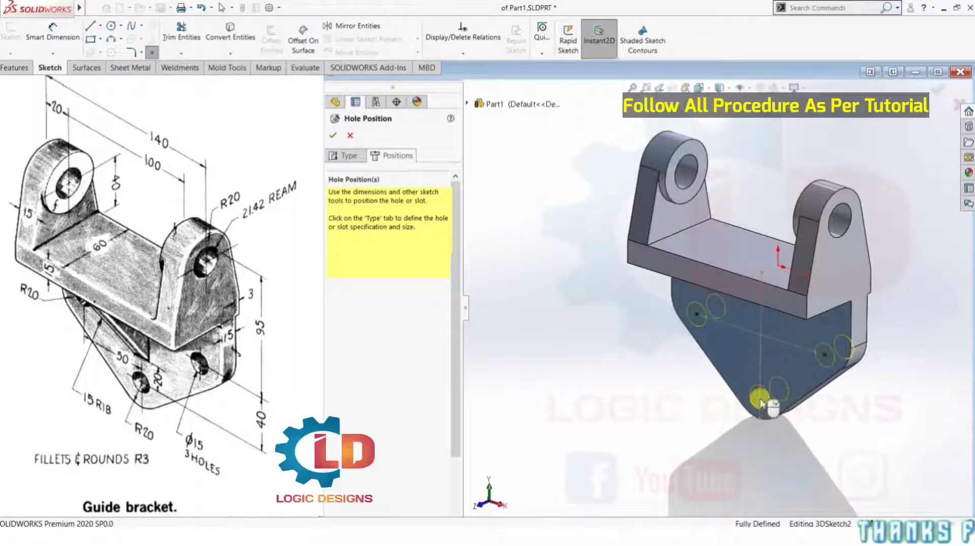
left_click(332, 135)
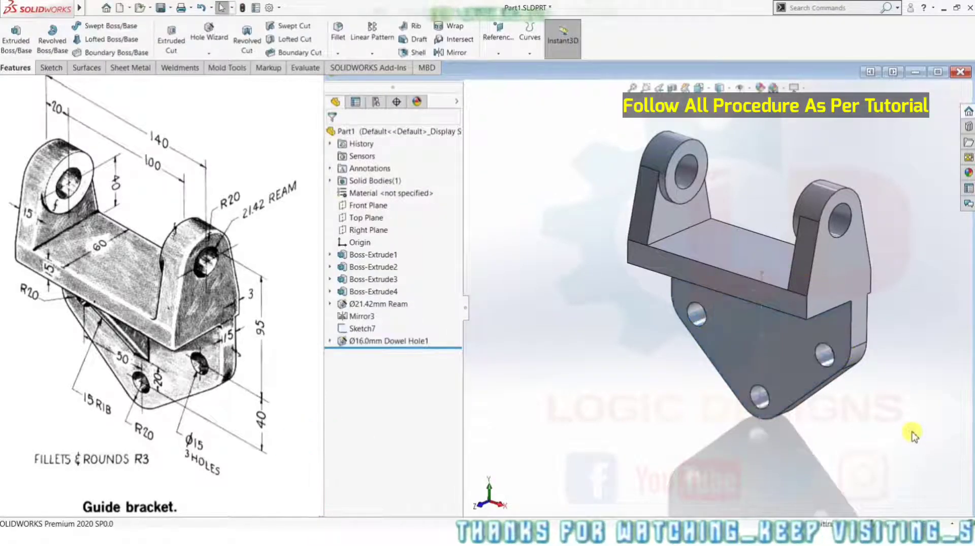
mouse_move(912, 435)
middle_mouse_down()
mouse_move(886, 406)
mouse_move(910, 403)
middle_mouse_up()
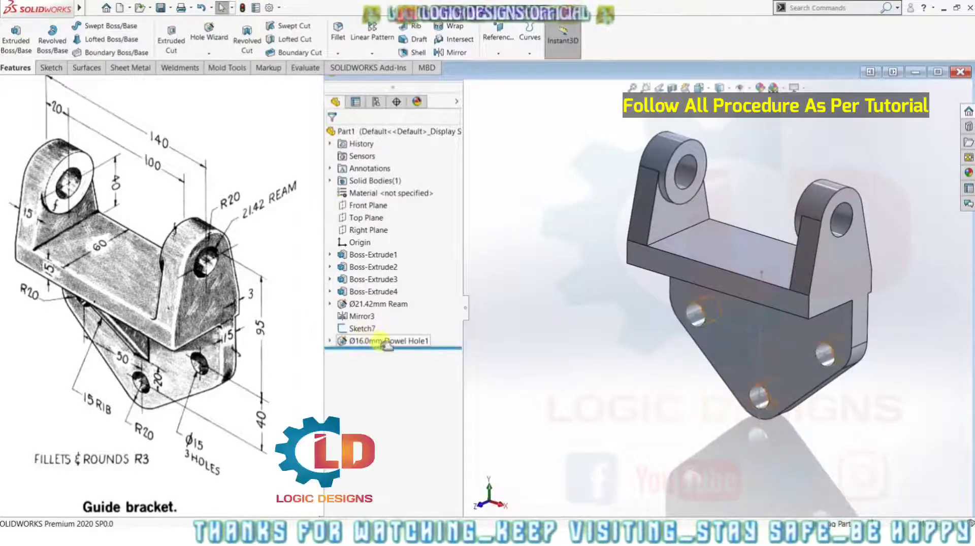
right_click(418, 342)
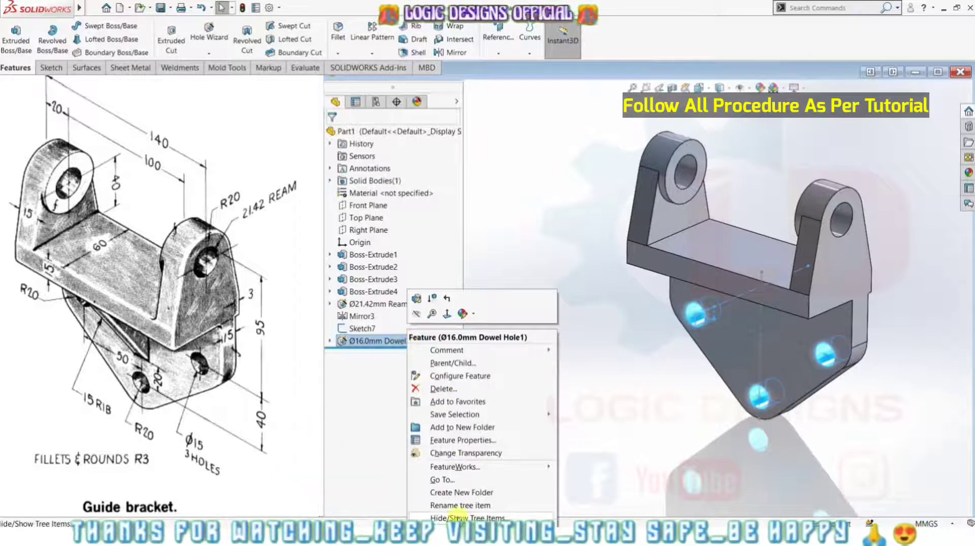
left_click(457, 506)
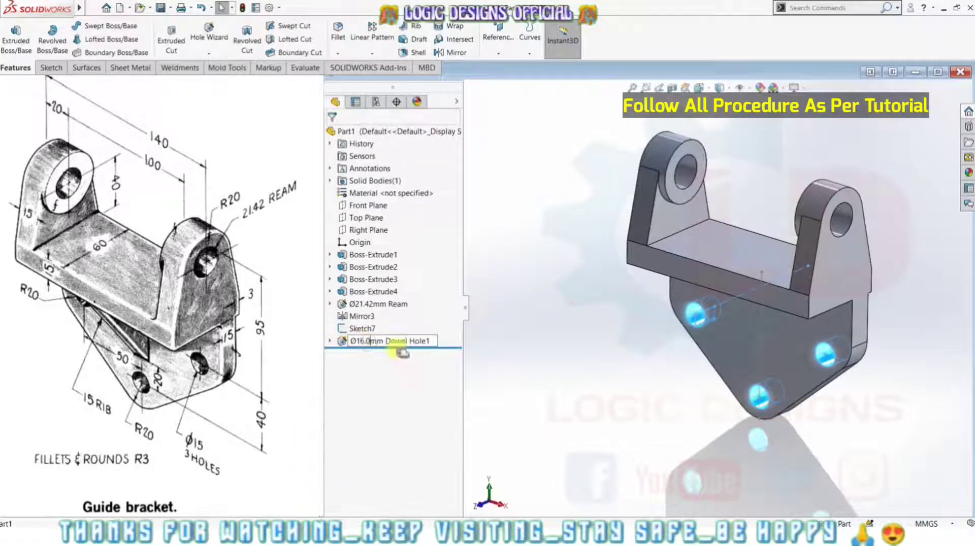
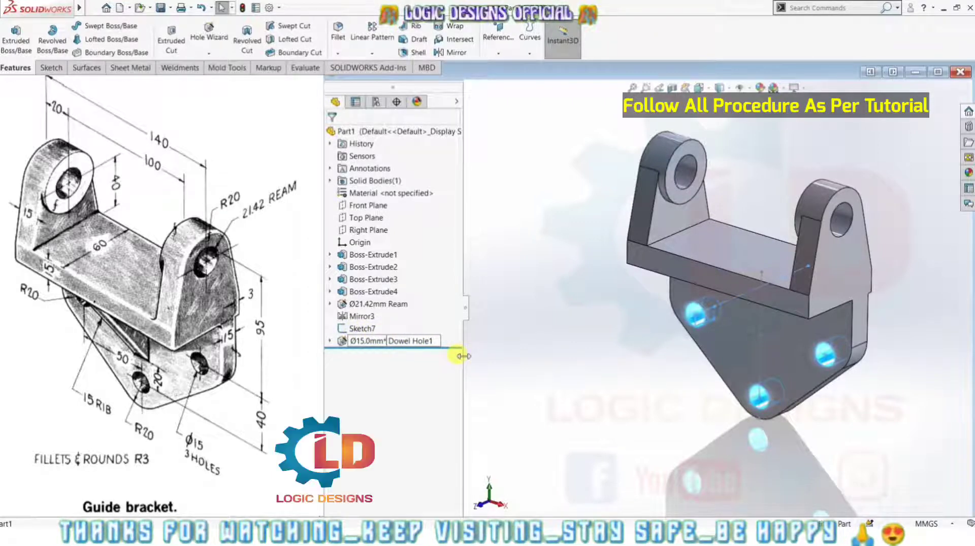
- Rename the Dowel Hole1 feature to 'Ø15.0mm*3 Dowel Holes'
type("3")
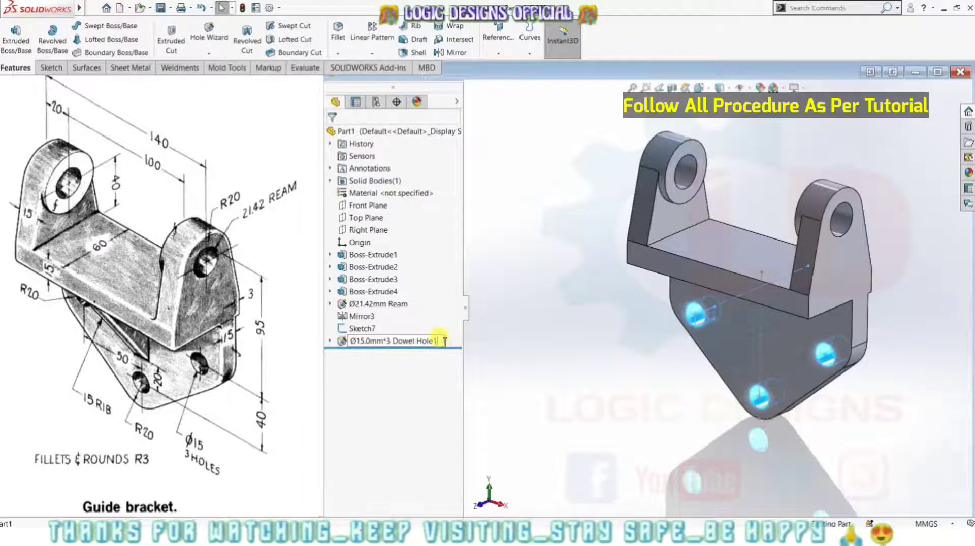
key("BackSpace")
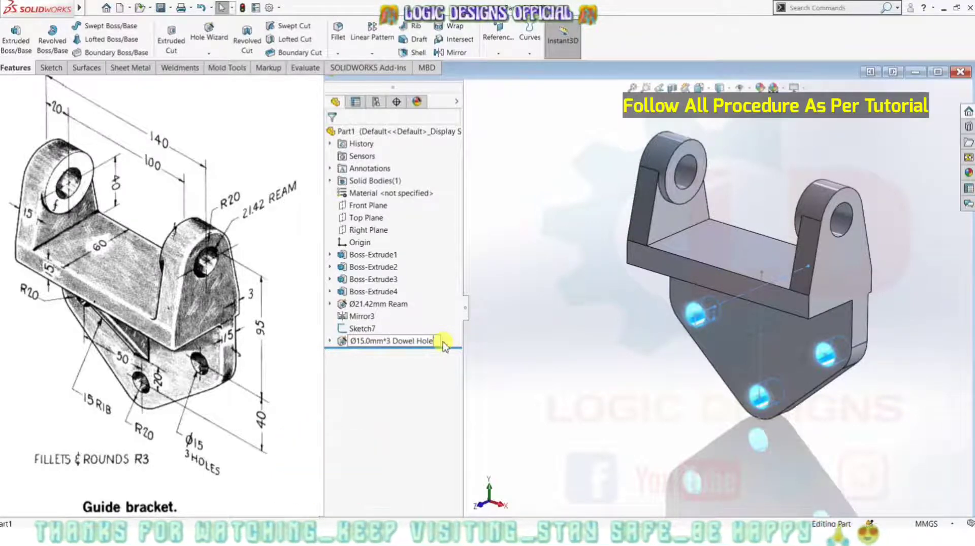
type("s")
left_click(619, 369)
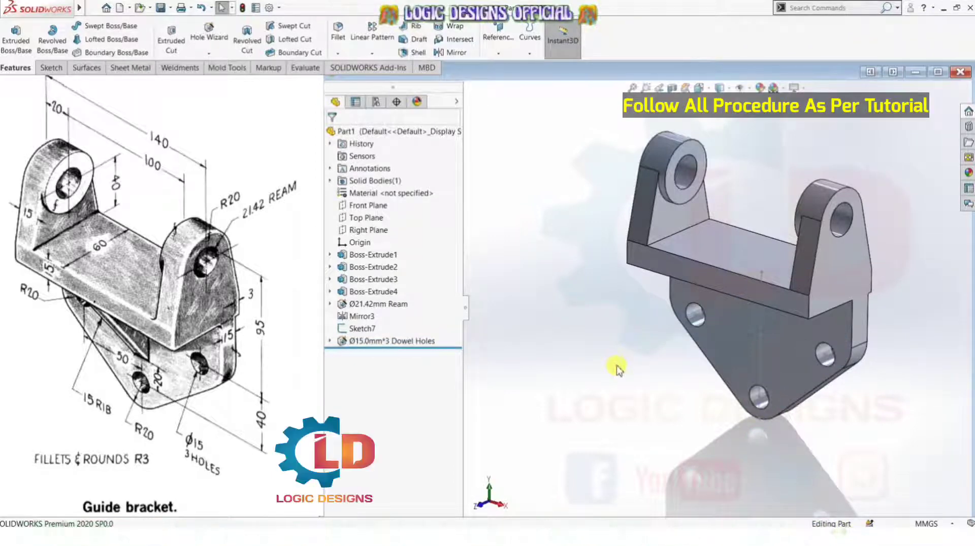
- Hide Sketch7 and orbit the bracket to a more frontal view
right_click(364, 335)
left_click(375, 315)
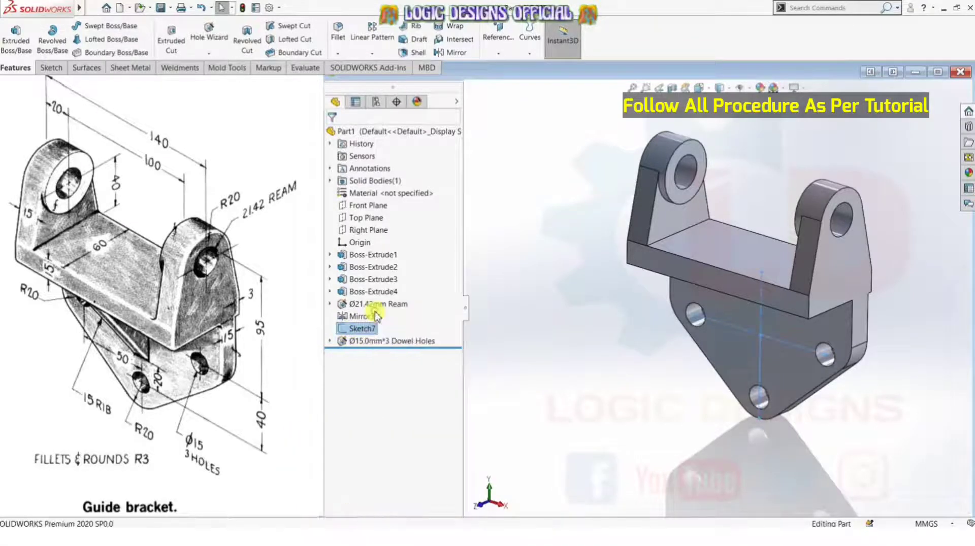
left_click(570, 387)
mouse_move(624, 440)
middle_mouse_down()
mouse_move(681, 413)
mouse_move(679, 404)
mouse_move(631, 414)
mouse_move(615, 388)
mouse_move(605, 394)
middle_mouse_up()
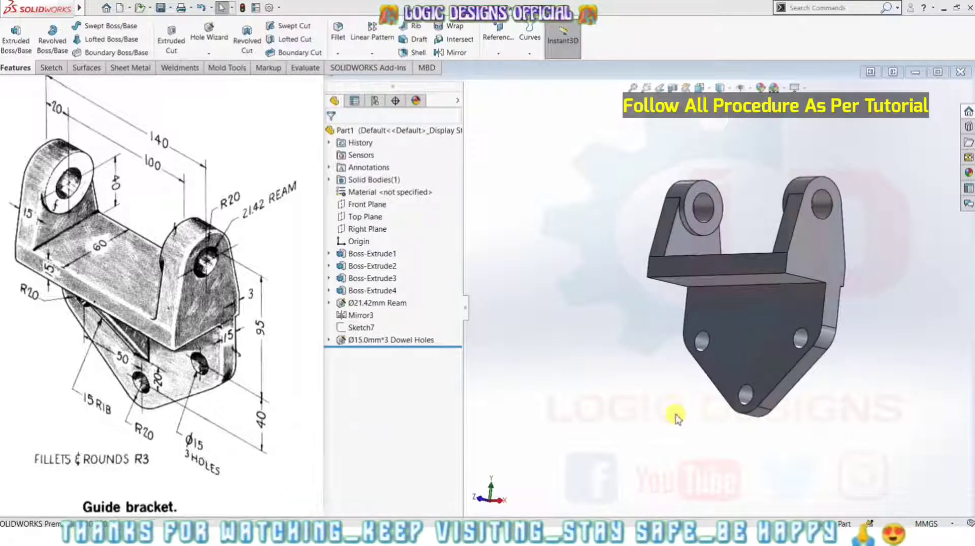
- Start a new sketch on the Right Plane and view it face-on
left_click(368, 230)
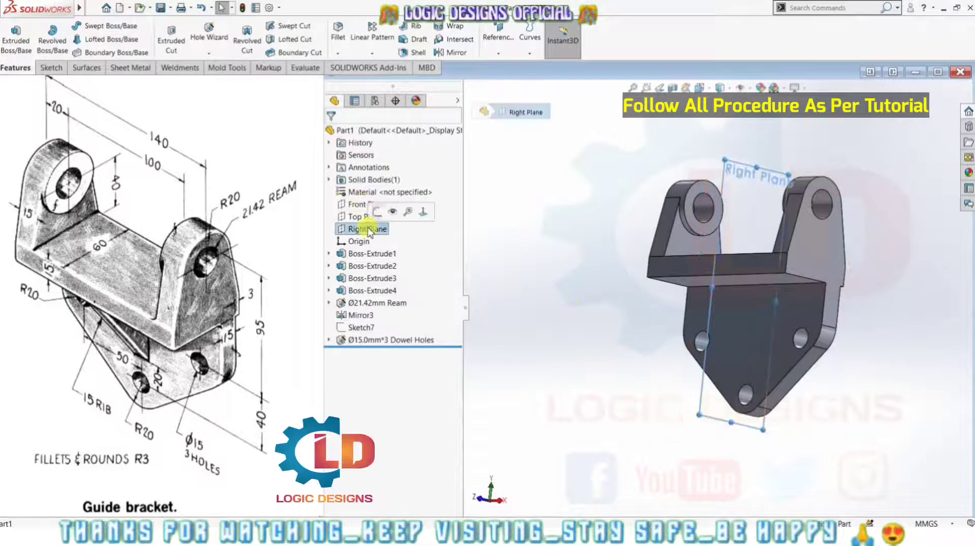
left_click(50, 69)
left_click(11, 38)
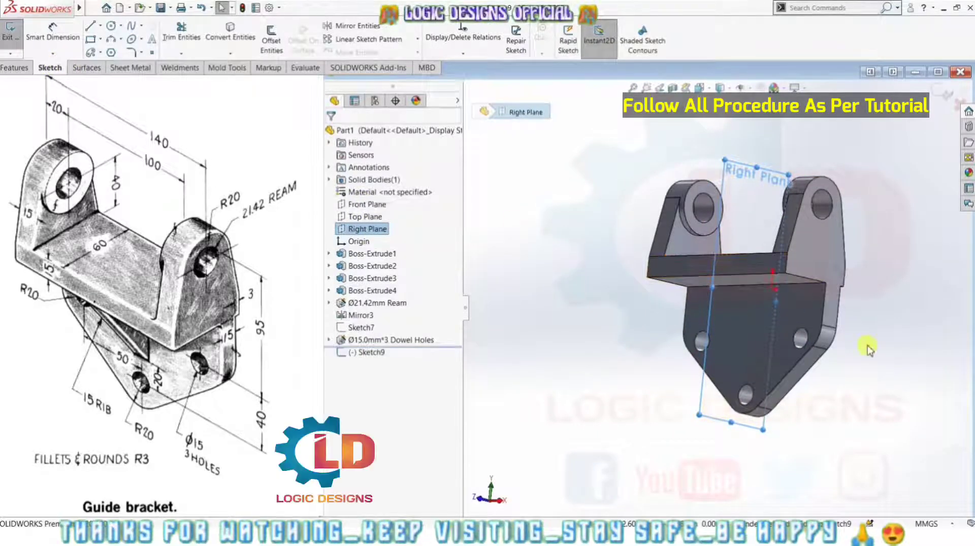
key("ctrl+8")
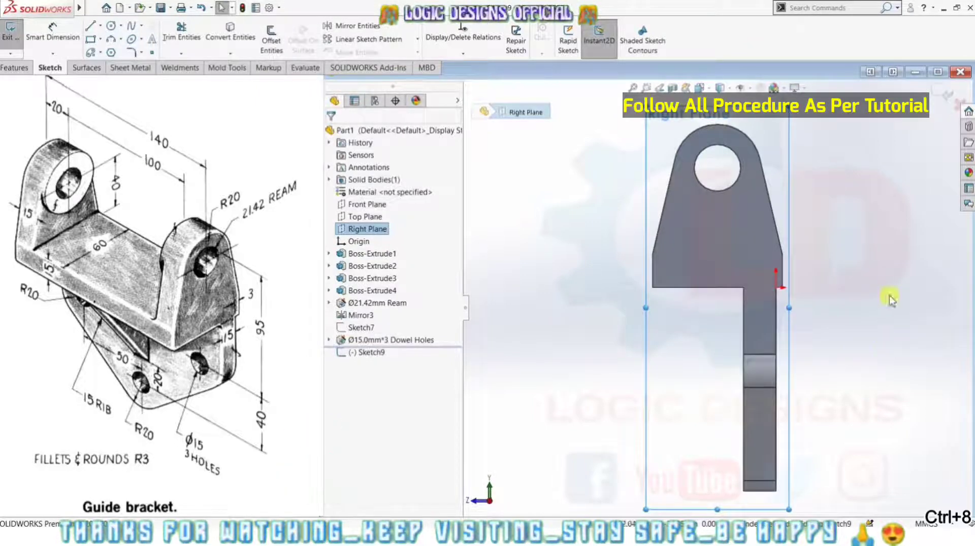
left_click(865, 341)
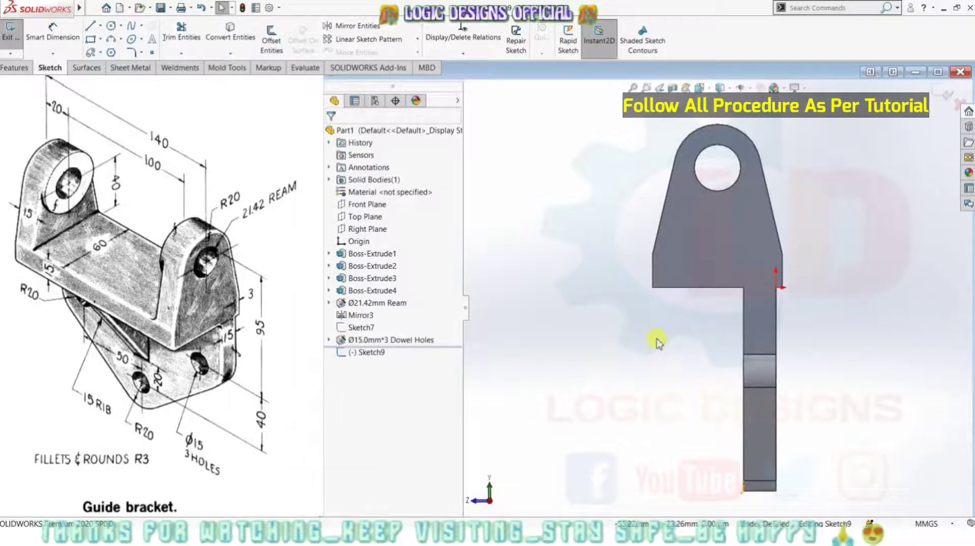
- Convert the bracket's bottom and silhouette edges into a 15 mm sketch line
left_click(236, 38)
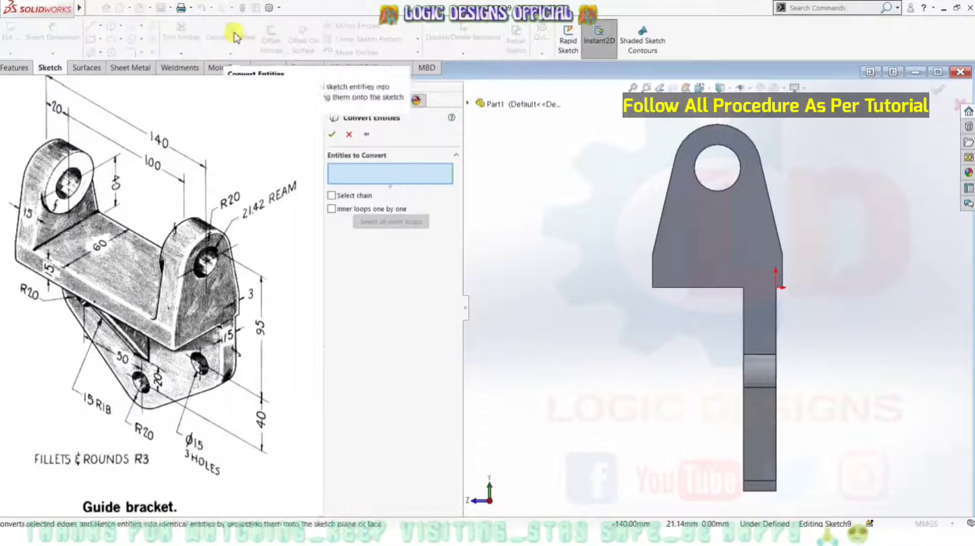
left_click(691, 293)
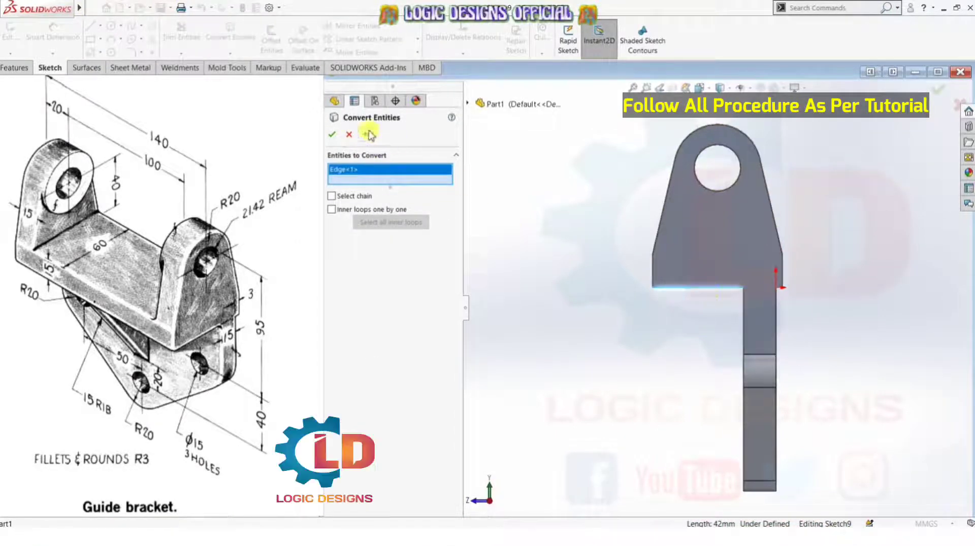
left_click(754, 494)
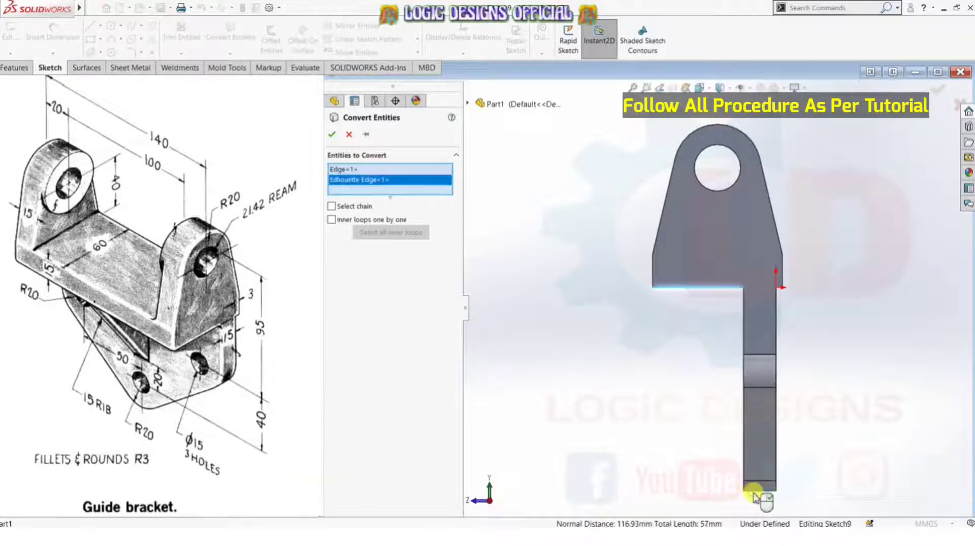
left_click(333, 136)
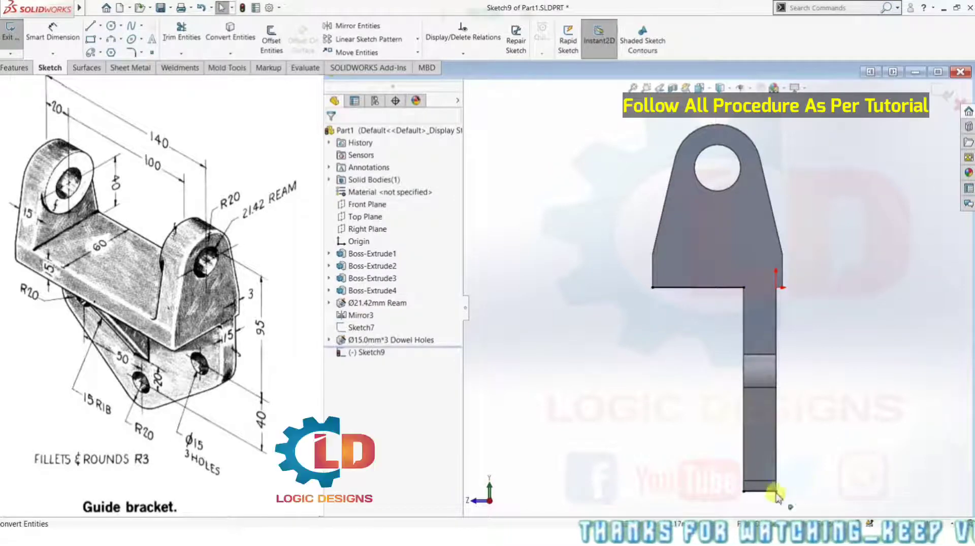
left_click(759, 492)
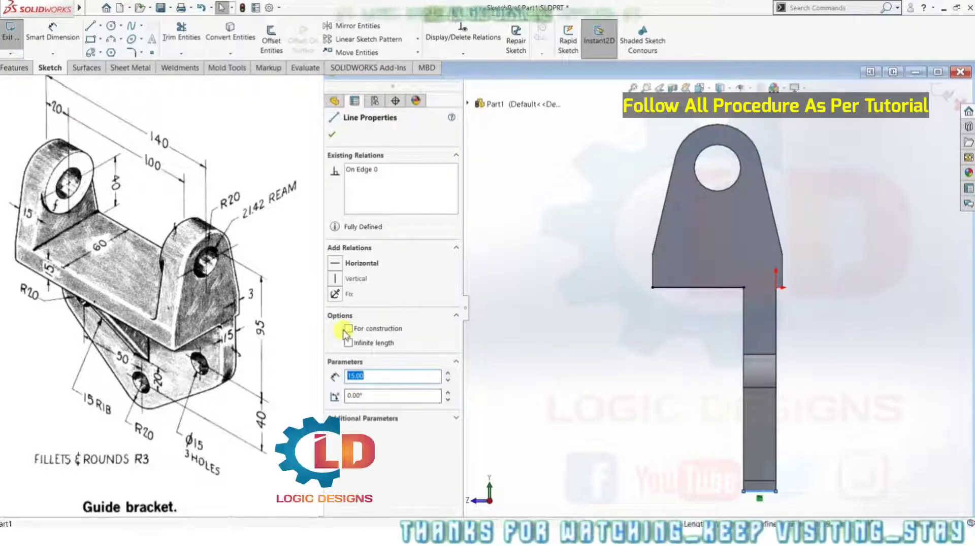
left_click(759, 435)
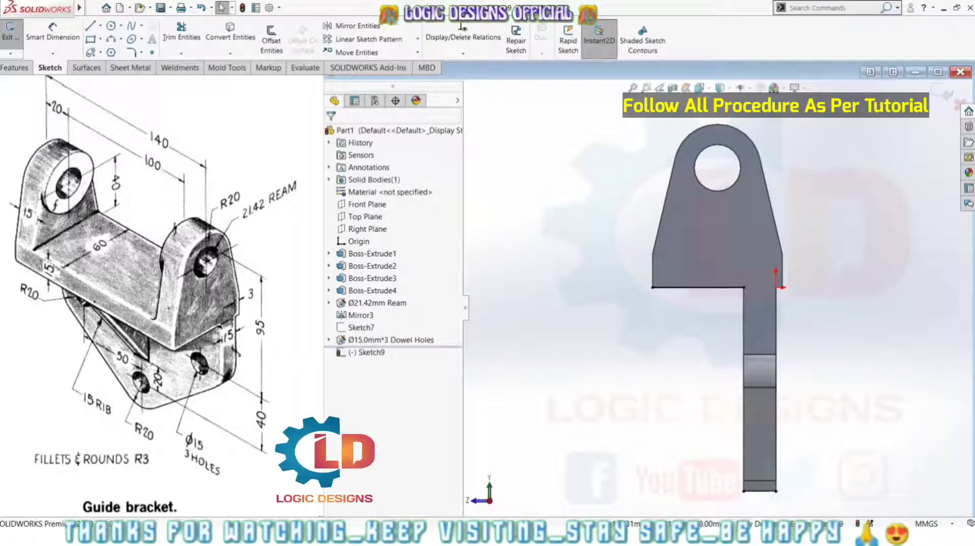
left_click(92, 28)
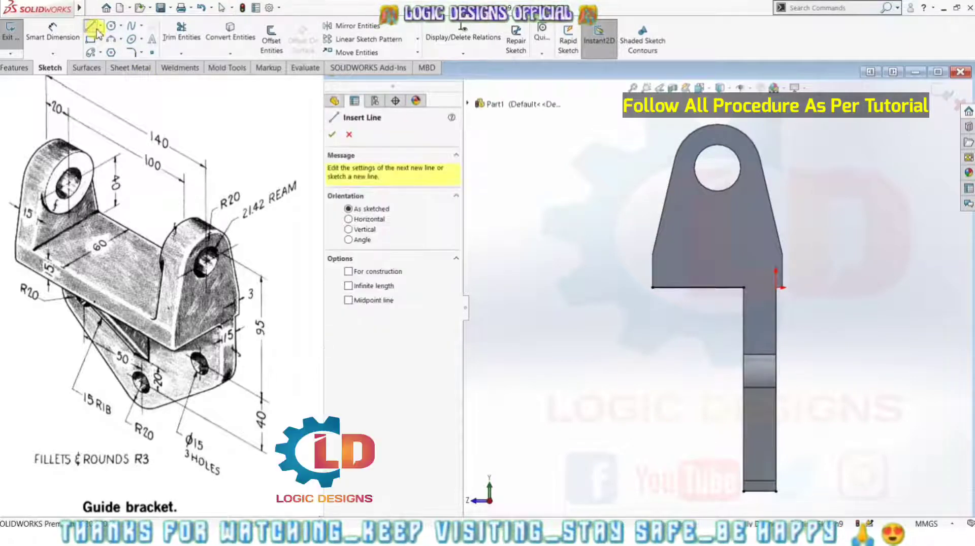
- Draw a vertical centerline up from the bracket's bottom corner
left_click(102, 30)
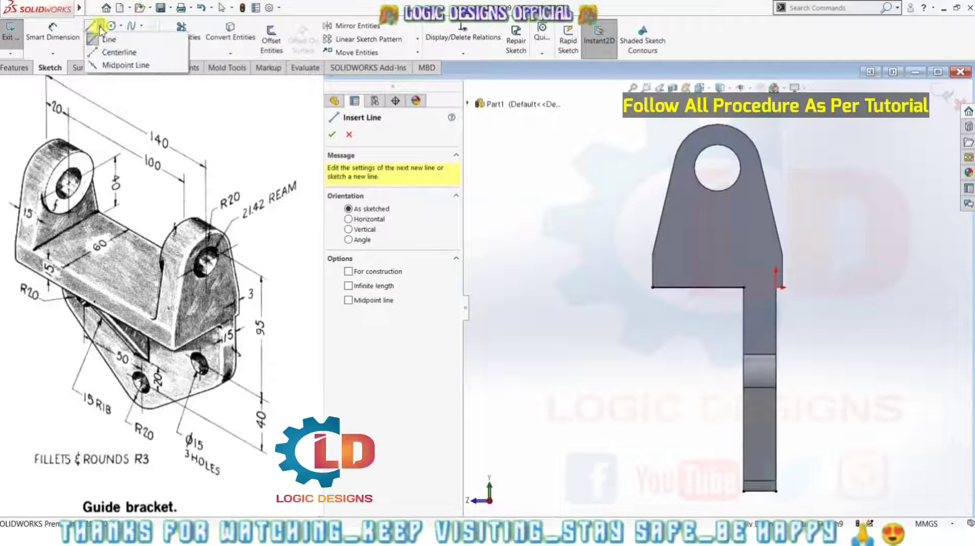
left_click(108, 53)
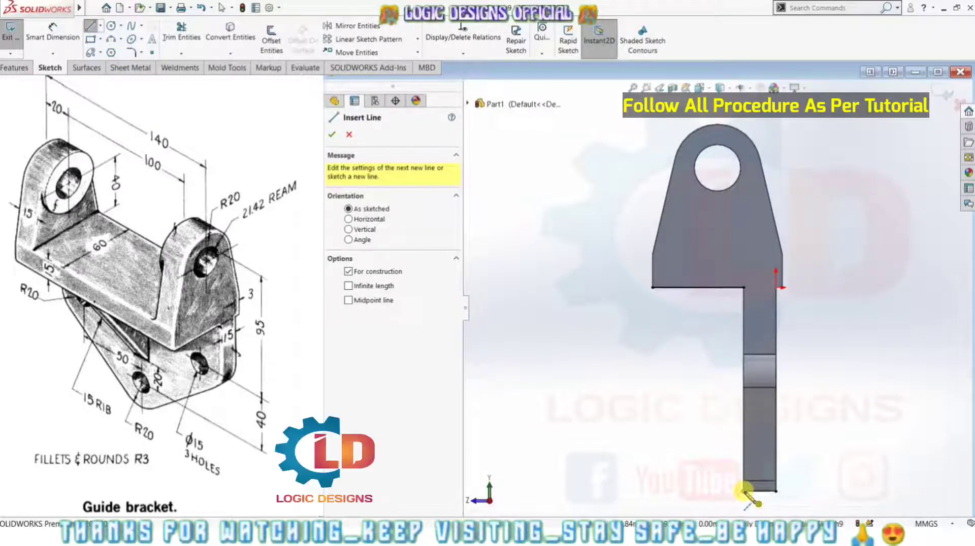
left_click(744, 491)
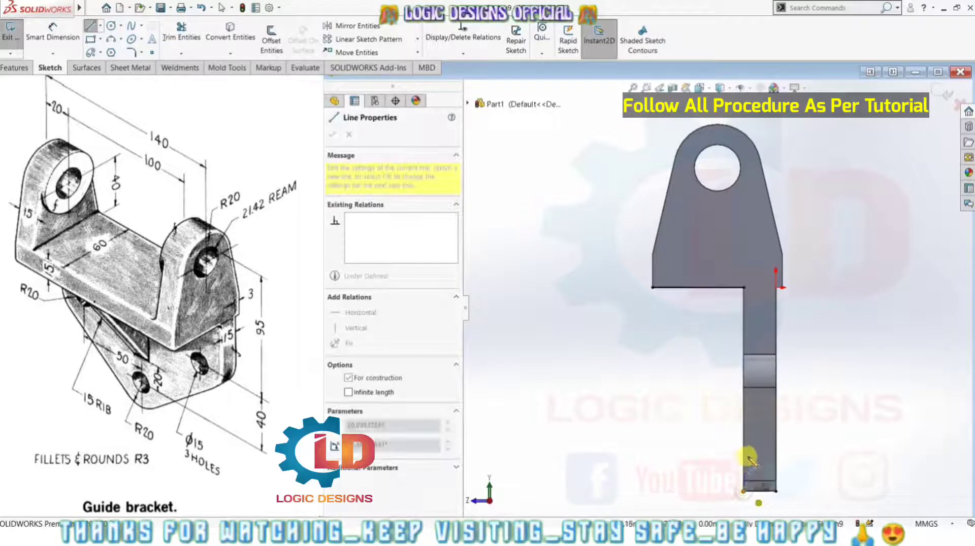
left_click(744, 410)
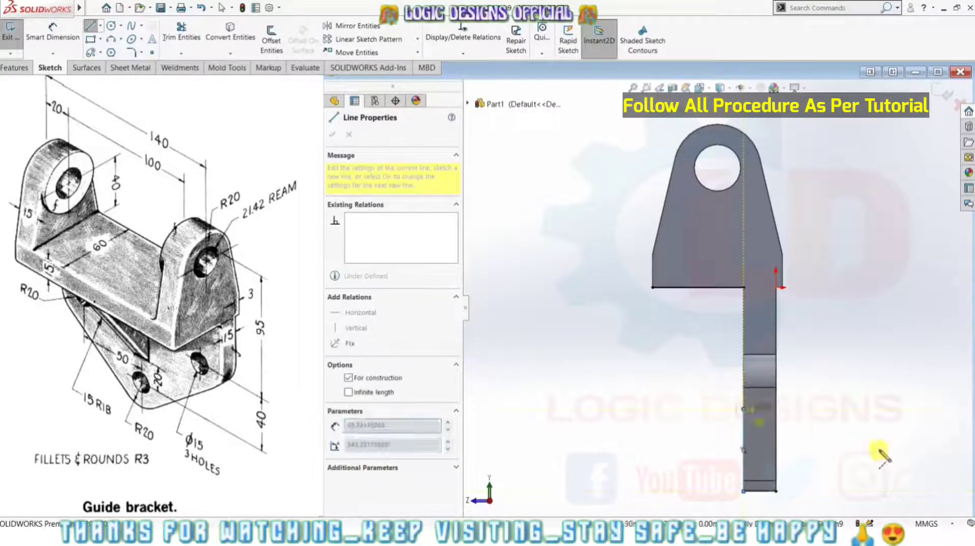
key("Escape")
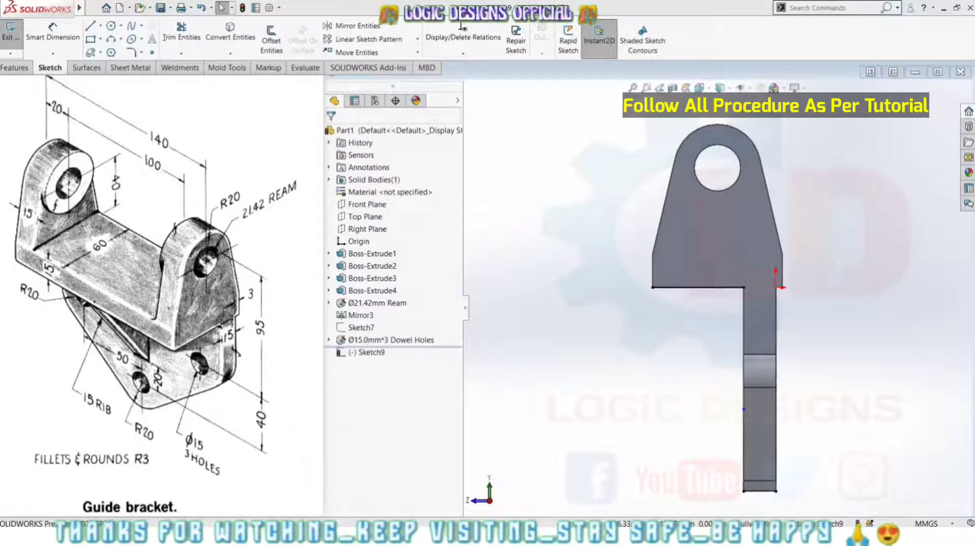
middle_click_drag(742, 409, 737, 453)
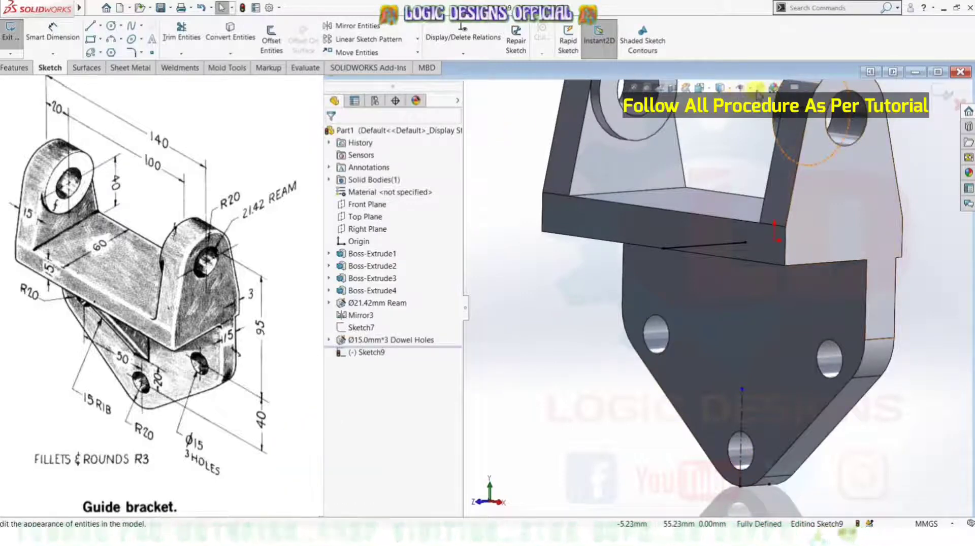
left_click(753, 94)
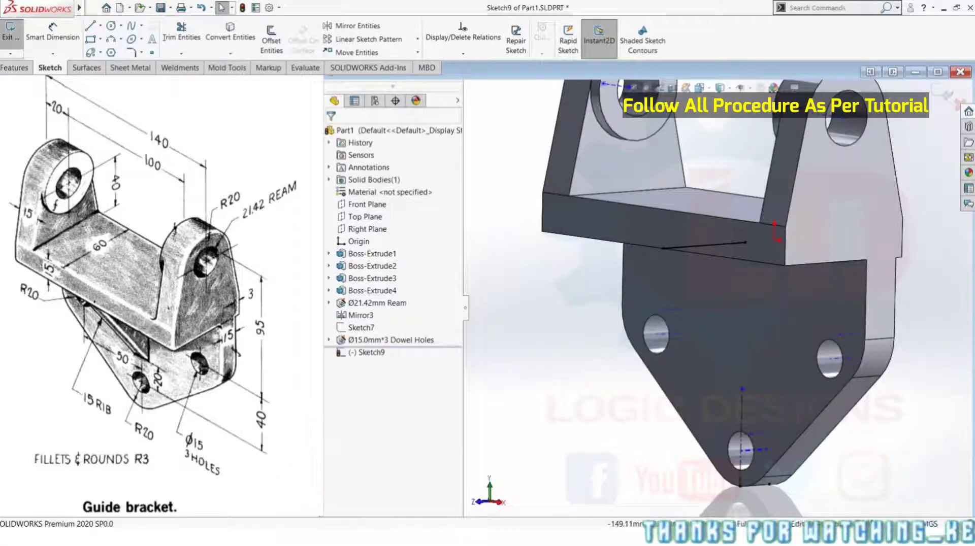
- Dimension the centerline endpoint 20 mm vertically and view the sketch side-on
left_click(52, 31)
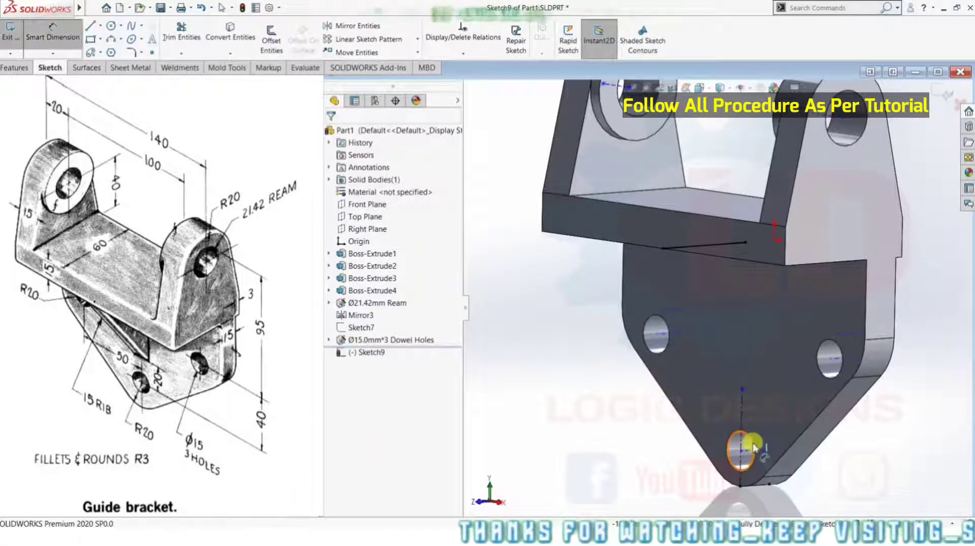
left_click(741, 389)
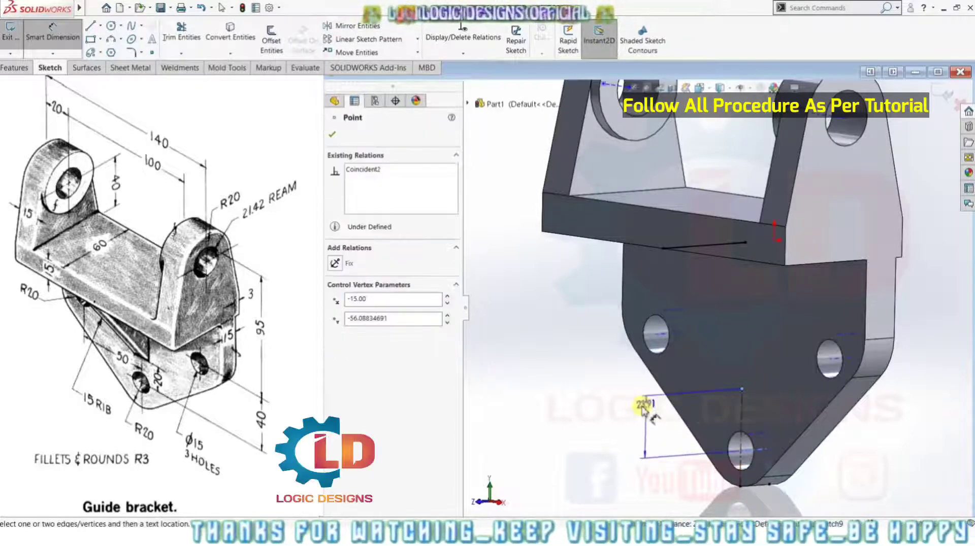
left_click(640, 412)
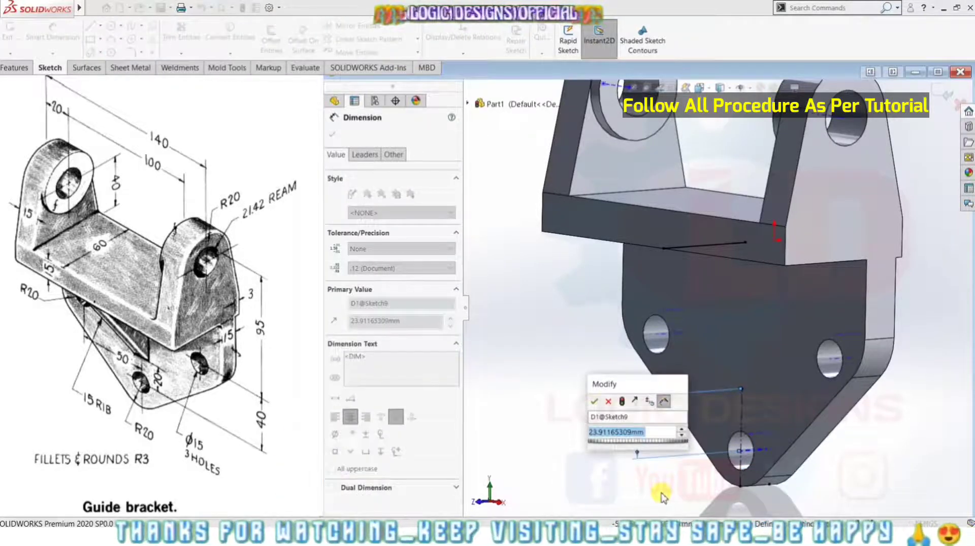
type("20")
key("Return")
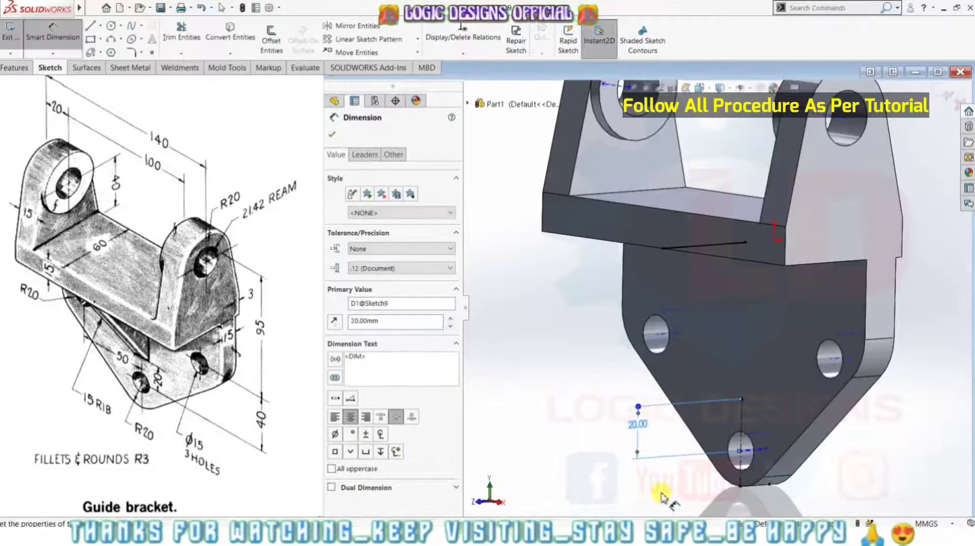
left_click(592, 424)
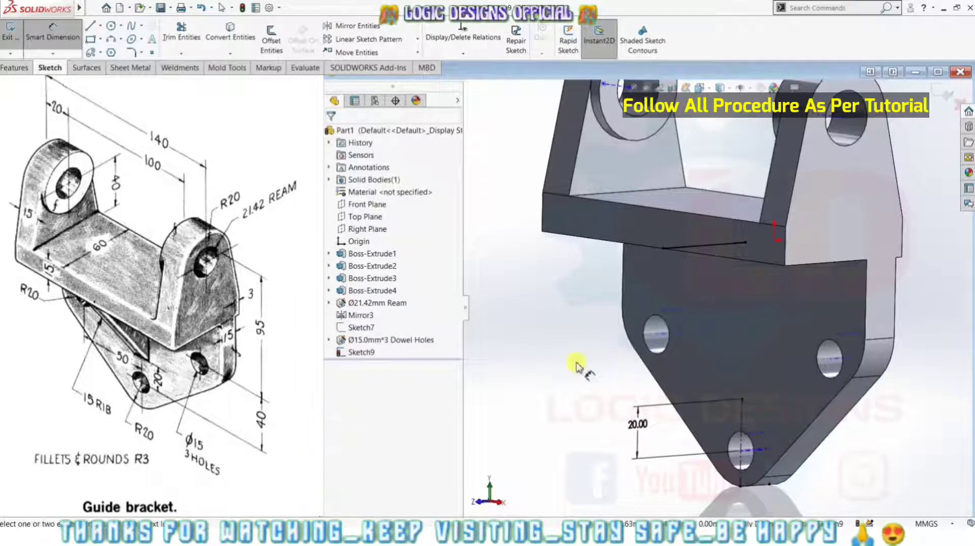
key("ctrl+8")
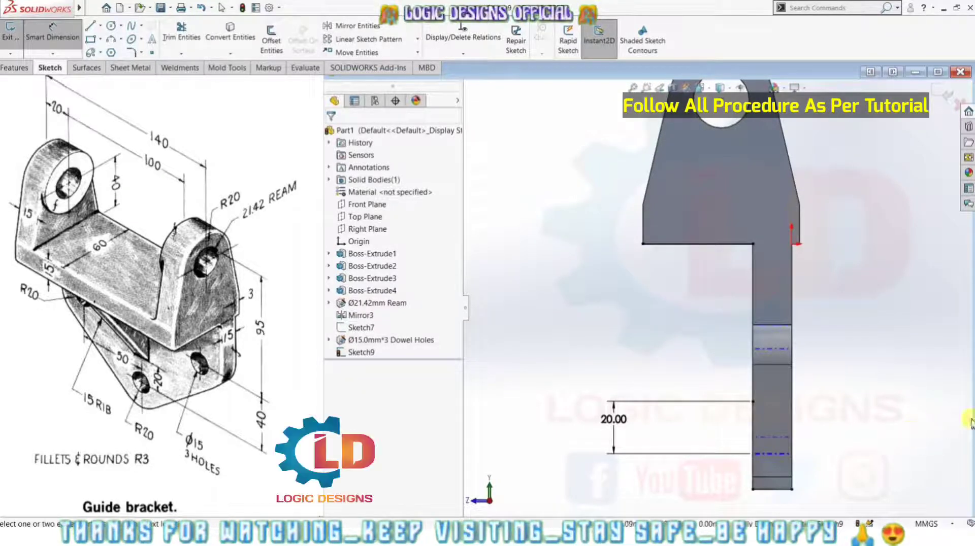
- Draw a diagonal line from the top plate's corner down to the 20 mm point
left_click(92, 26)
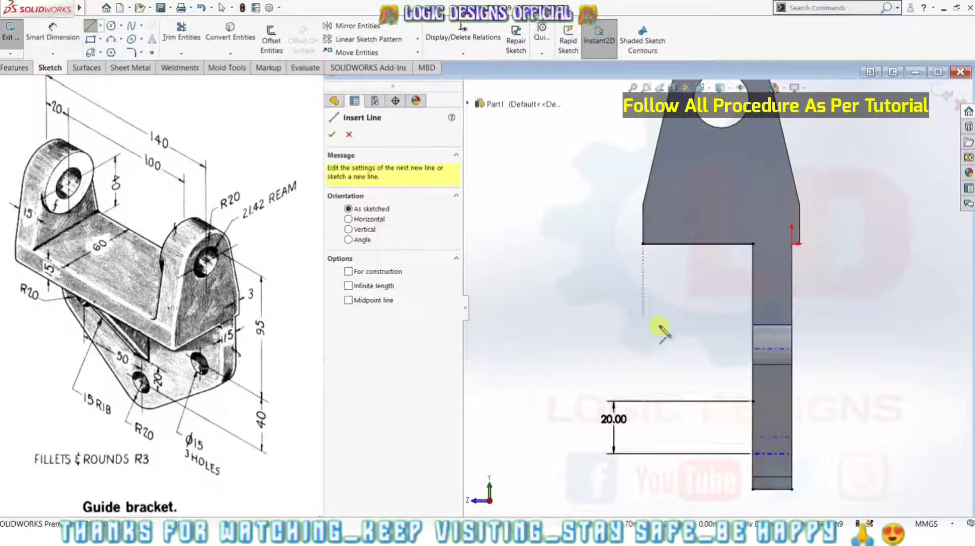
left_click(643, 244)
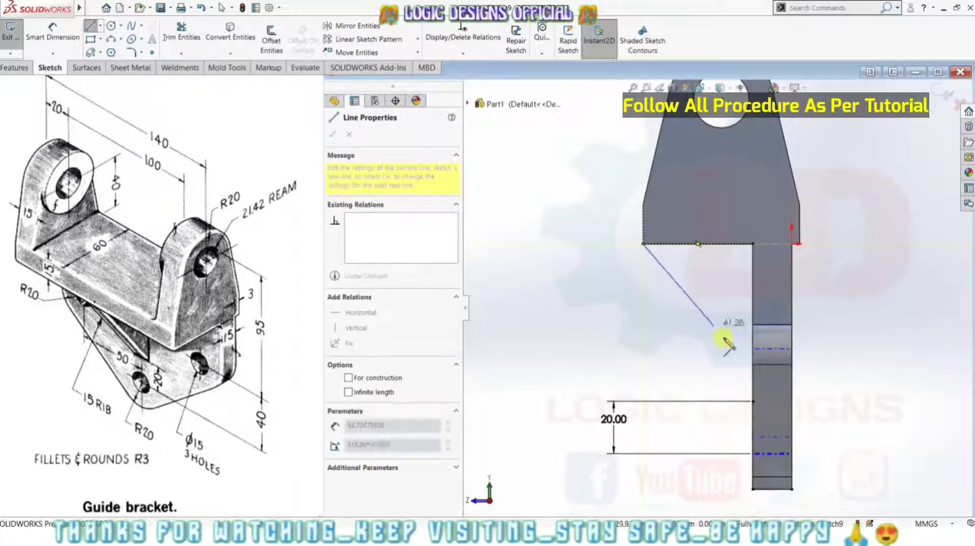
left_click(752, 401)
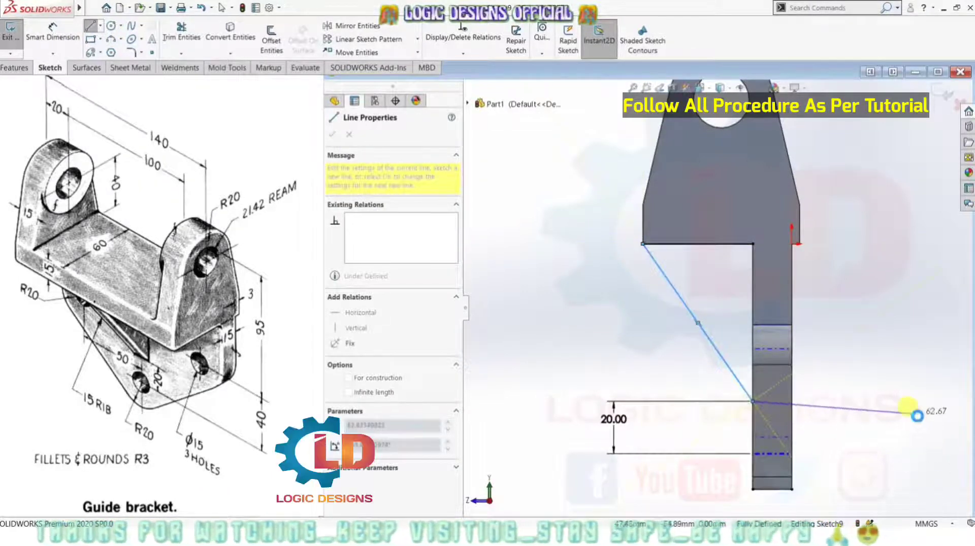
key("Escape")
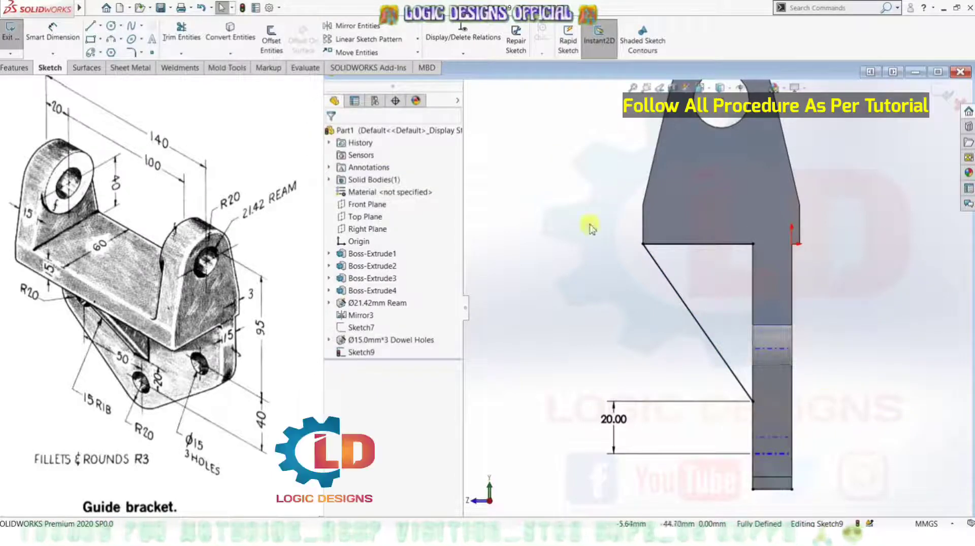
- Convert the adjoining plate edges into the sketch and start trimming excess segments
left_click(227, 37)
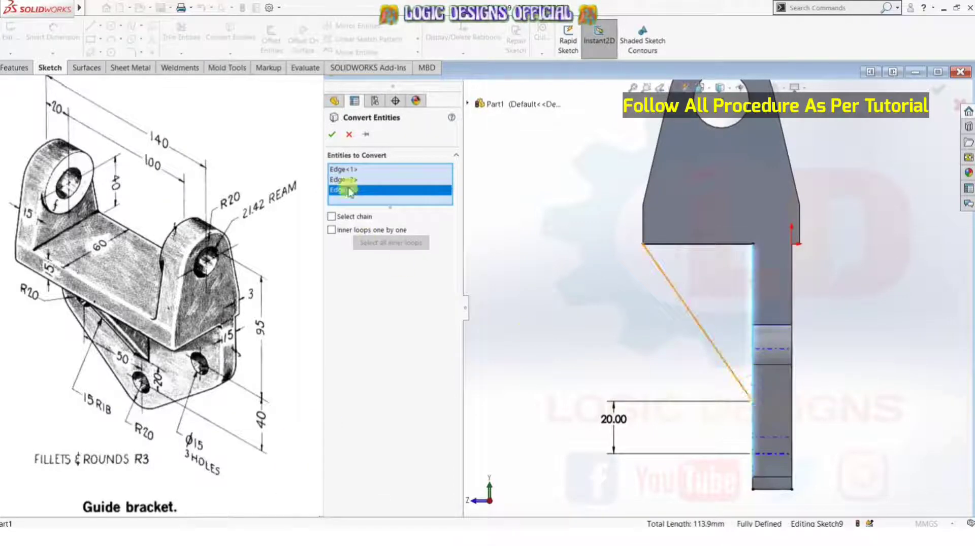
left_click(332, 135)
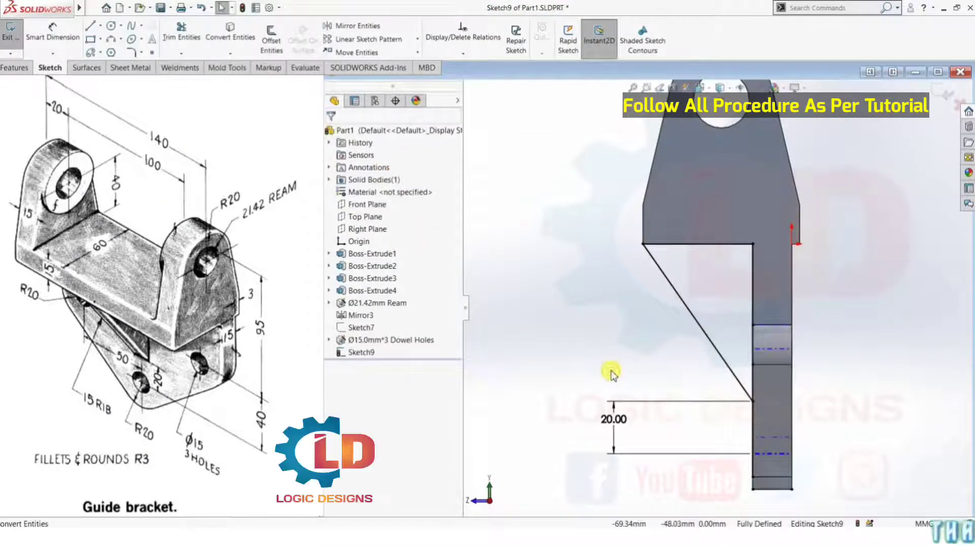
left_click(193, 40)
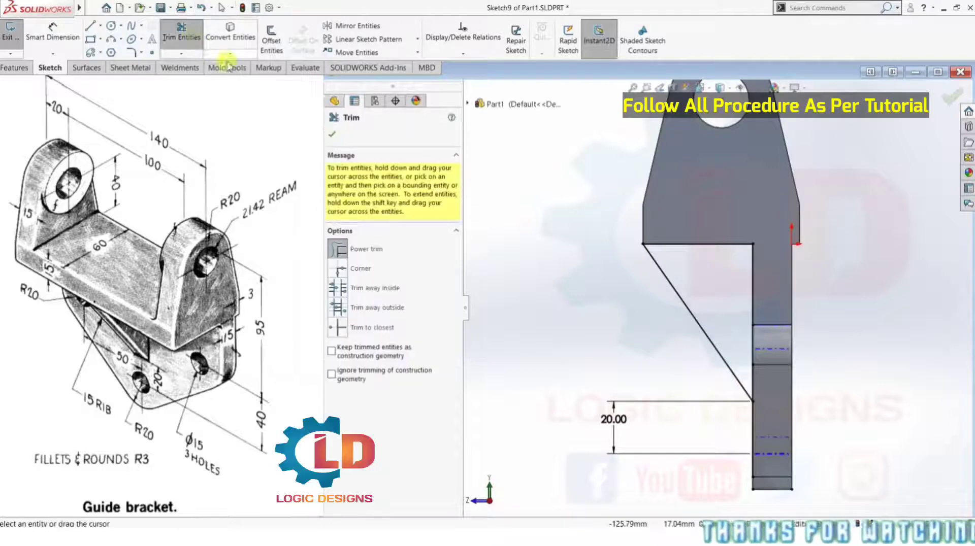
key("Escape")
key("ctrl+8")
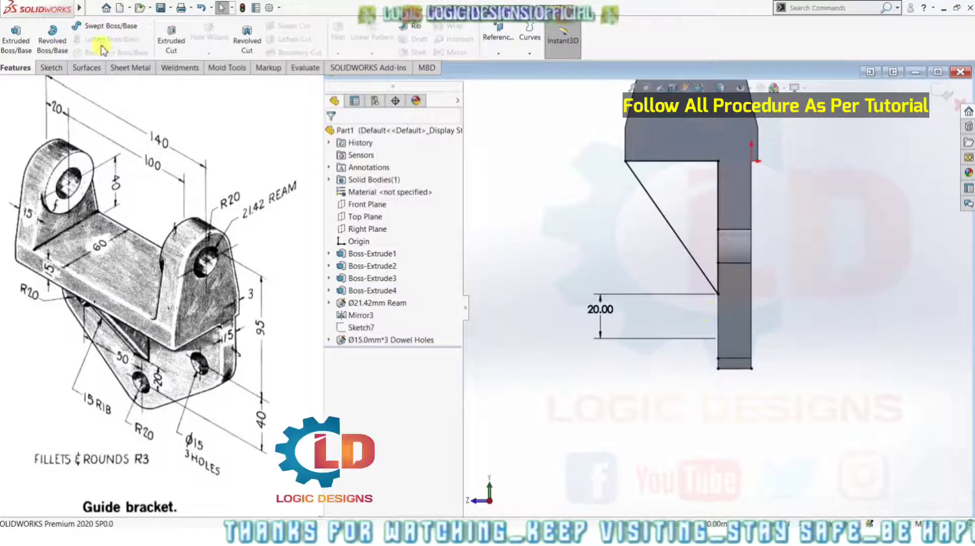
left_click(46, 69)
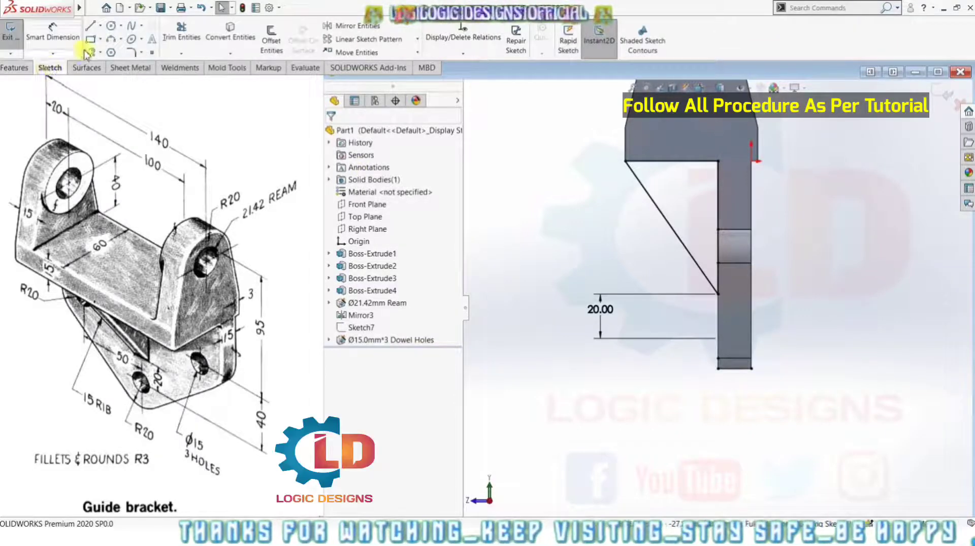
left_click(181, 32)
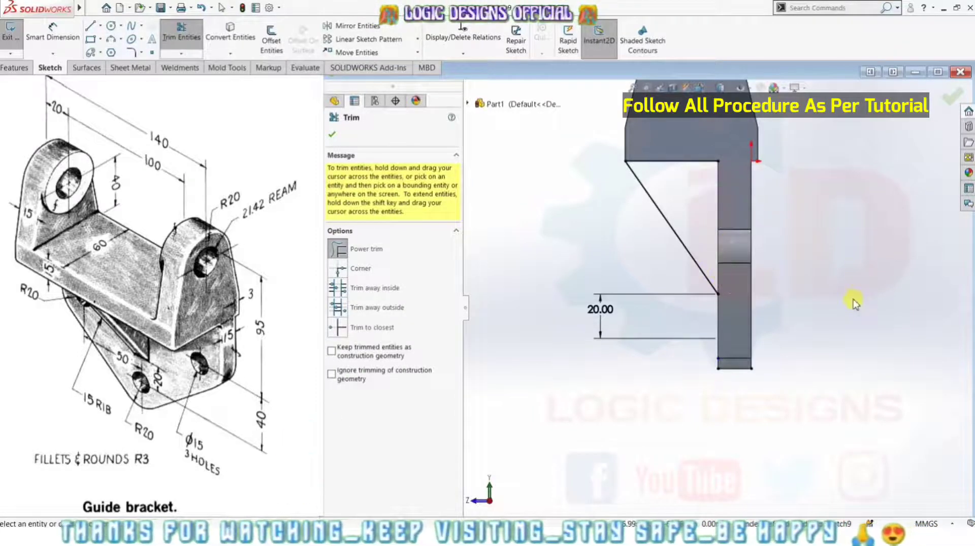
- Close trimming and orbit the bracket to a tilted view showing the diagonal rib line
left_click(331, 136)
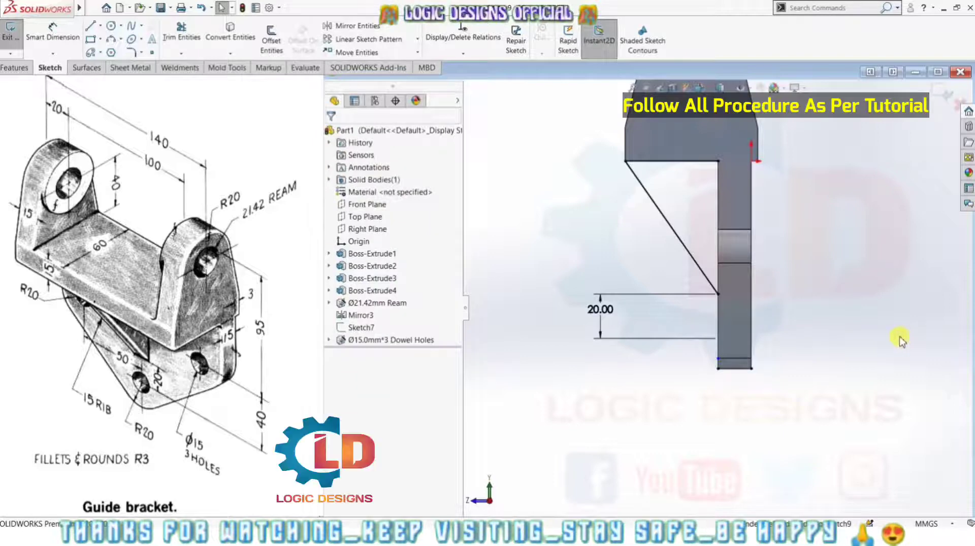
mouse_move(868, 394)
middle_mouse_down()
mouse_move(926, 358)
mouse_move(939, 396)
mouse_move(923, 395)
middle_mouse_up()
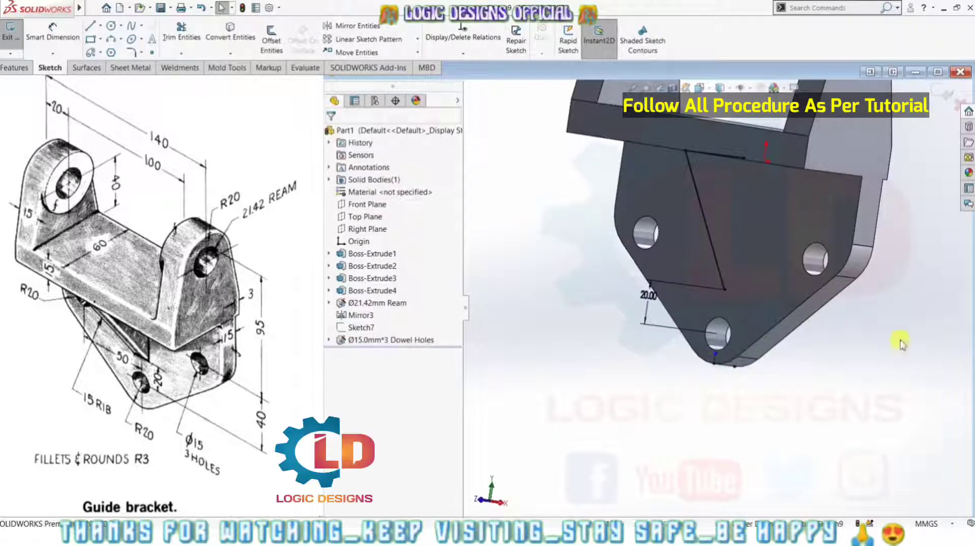
middle_click_drag(873, 341, 861, 304)
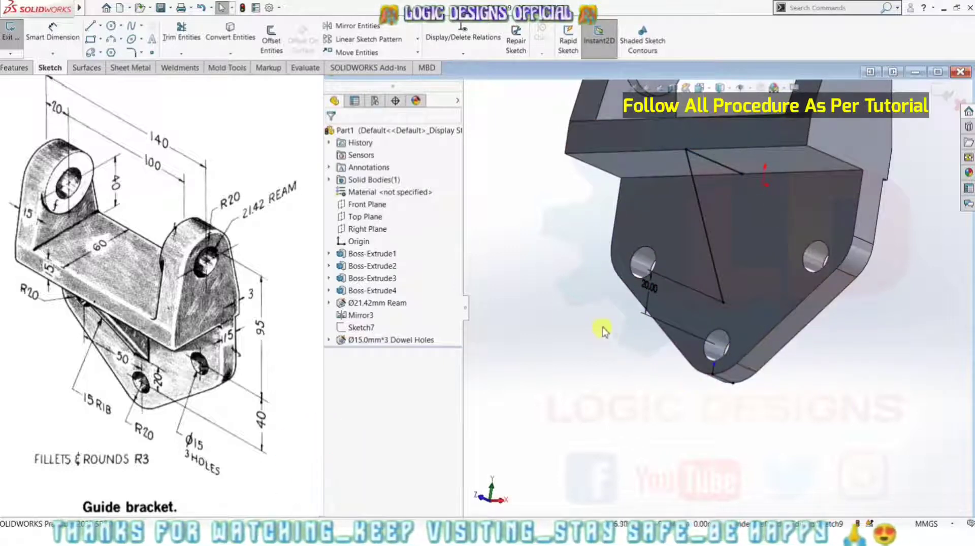
left_click(11, 68)
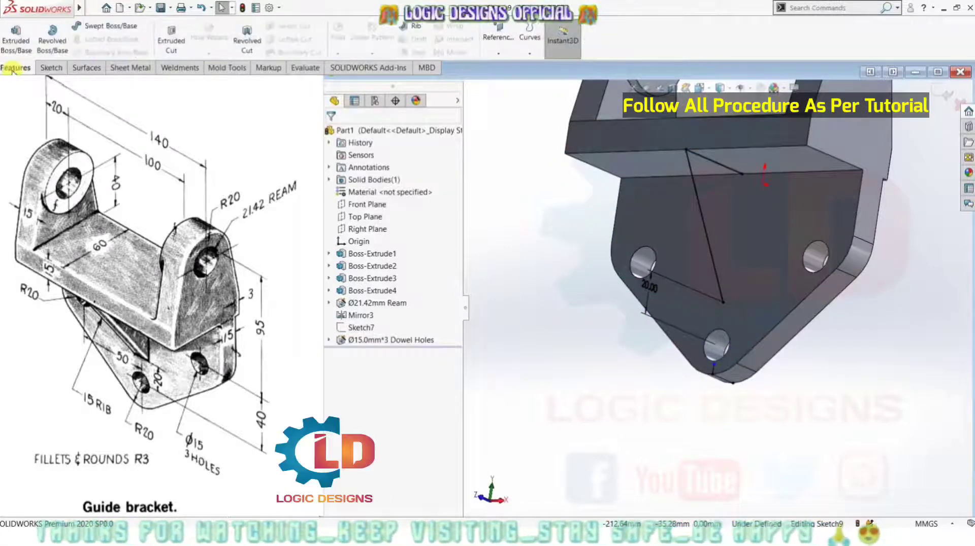
- Create a 15 mm thick rib from the diagonal sketch line and orbit to inspect it
left_click(416, 31)
type("15")
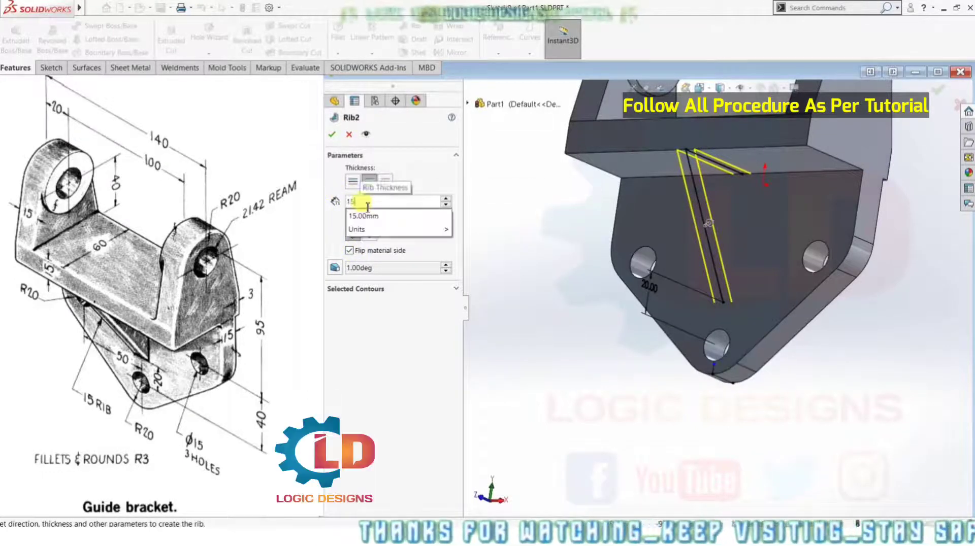
scroll(366, 207, "up", 1)
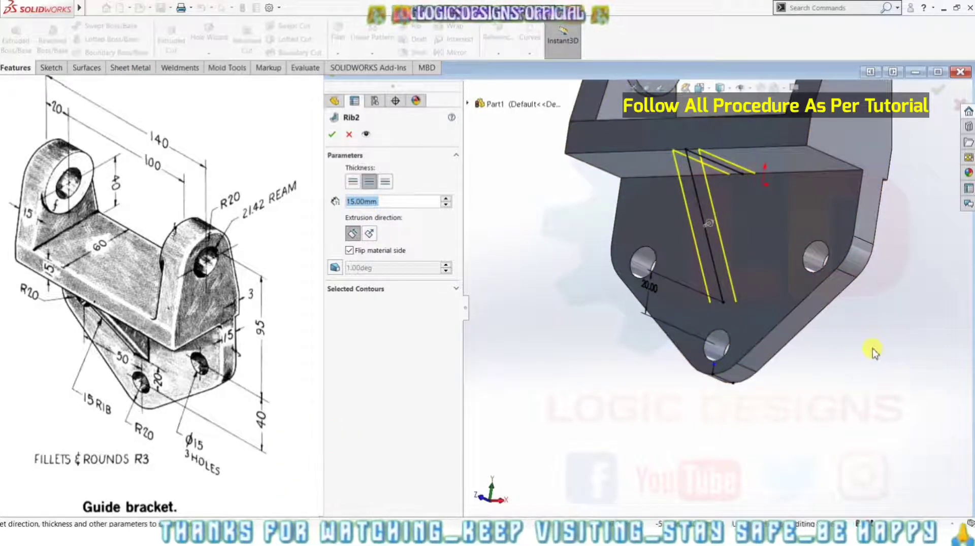
left_click(332, 135)
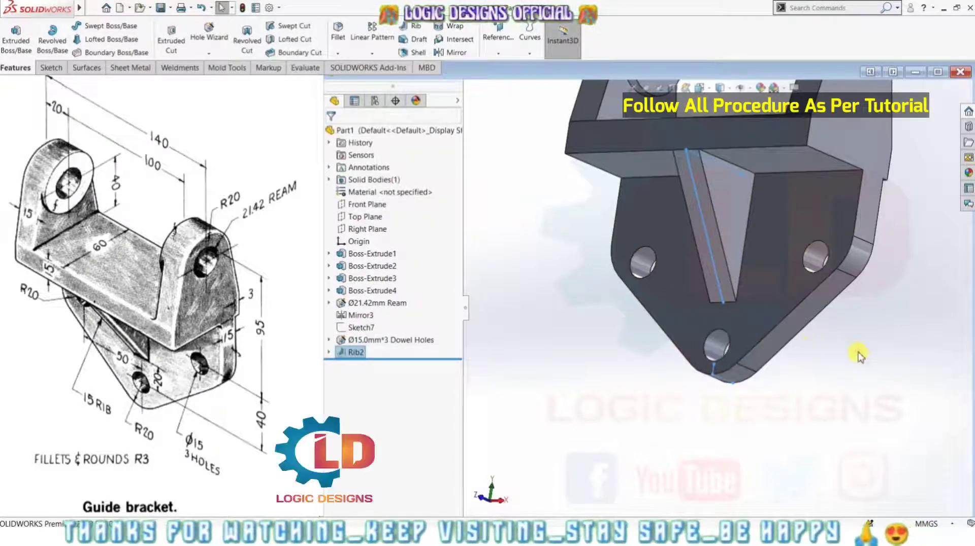
mouse_move(838, 401)
middle_mouse_down()
mouse_move(899, 348)
mouse_move(885, 284)
mouse_move(882, 306)
mouse_move(947, 340)
mouse_move(936, 333)
mouse_move(851, 420)
mouse_move(838, 414)
mouse_move(888, 446)
mouse_move(907, 435)
mouse_move(875, 374)
mouse_move(711, 363)
mouse_move(611, 320)
mouse_move(779, 342)
mouse_move(891, 394)
mouse_move(870, 403)
mouse_move(877, 445)
middle_mouse_up()
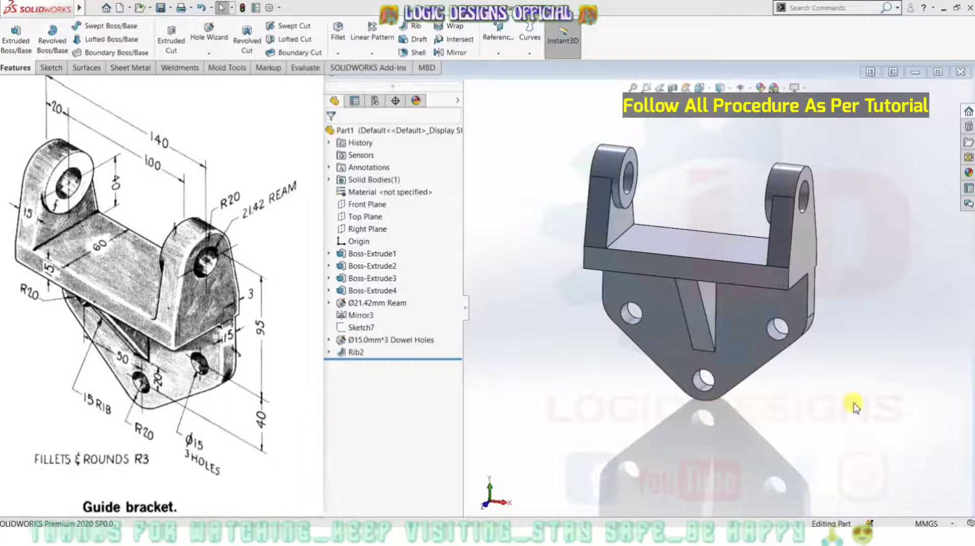
- Select the lug edges and neighbouring bracket edges for the 3 mm fillet
mouse_move(835, 406)
middle_mouse_down()
mouse_move(696, 381)
mouse_move(588, 376)
mouse_move(830, 383)
middle_mouse_up()
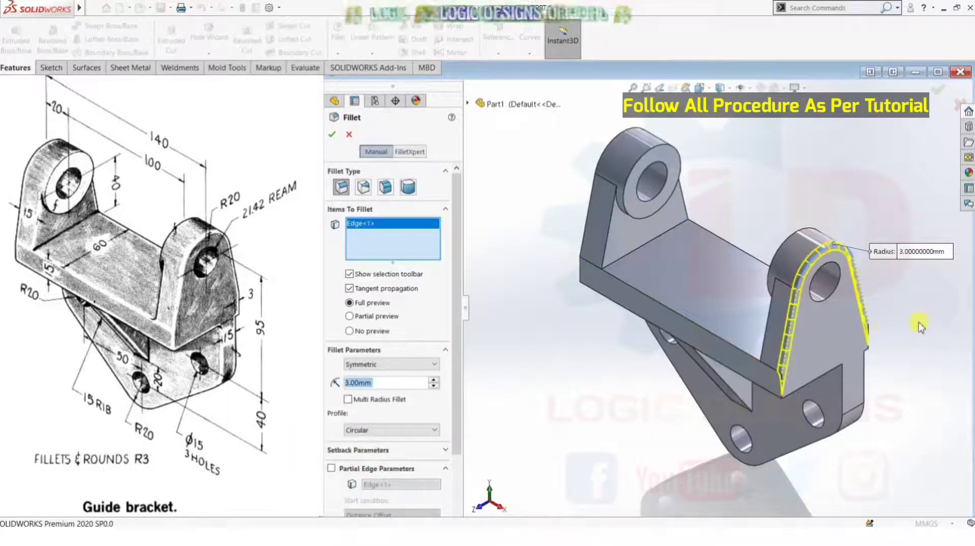
middle_click_drag(920, 326, 864, 279)
scroll(775, 294, "down", 5)
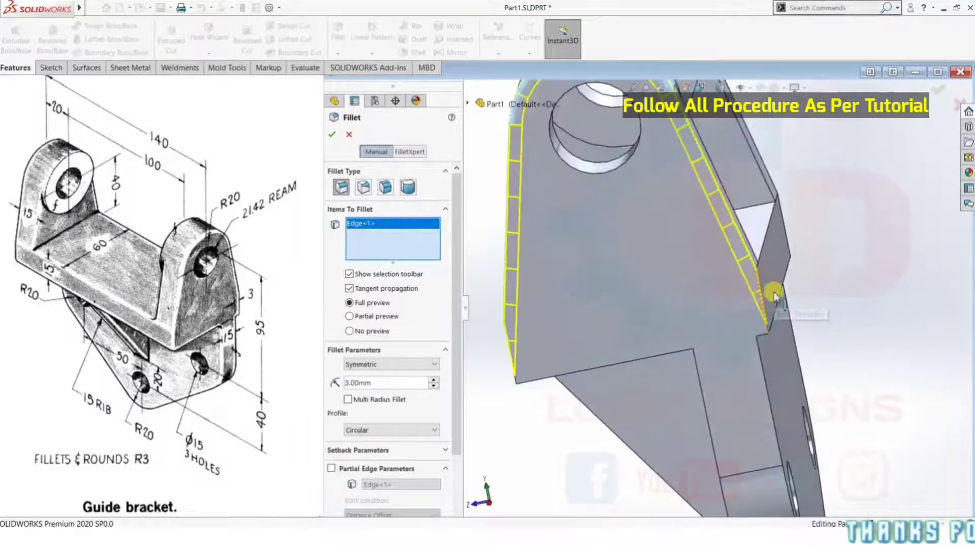
scroll(774, 295, "up", 1)
scroll(774, 294, "up", 1)
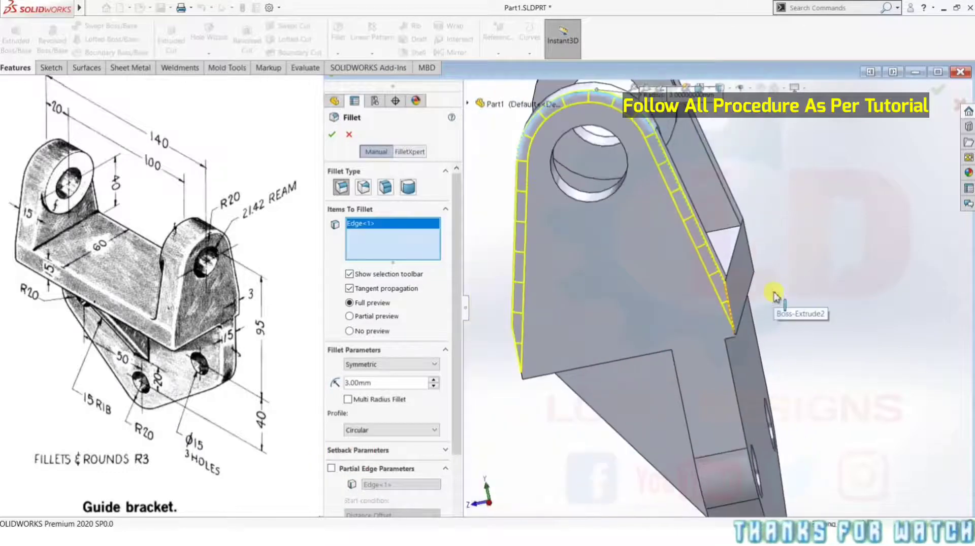
left_click(518, 346)
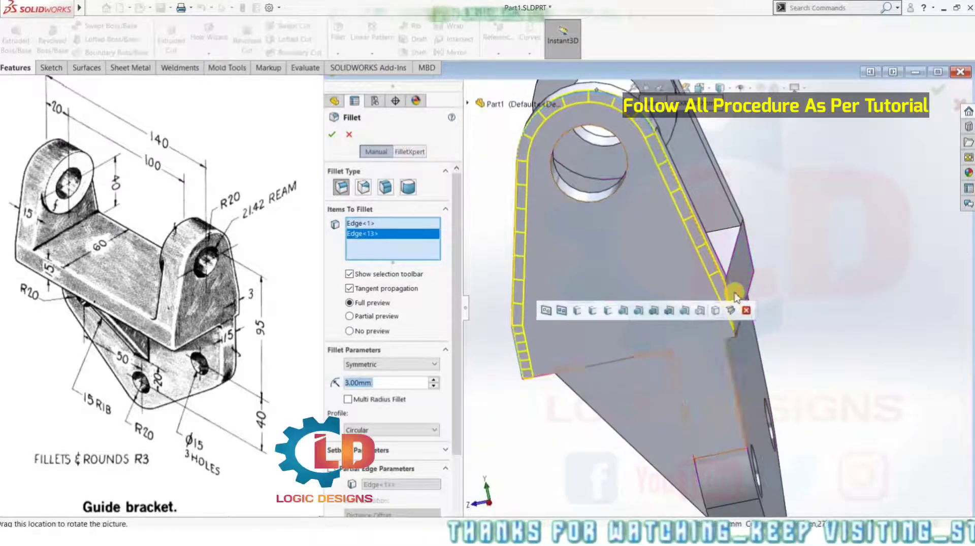
left_click(725, 306)
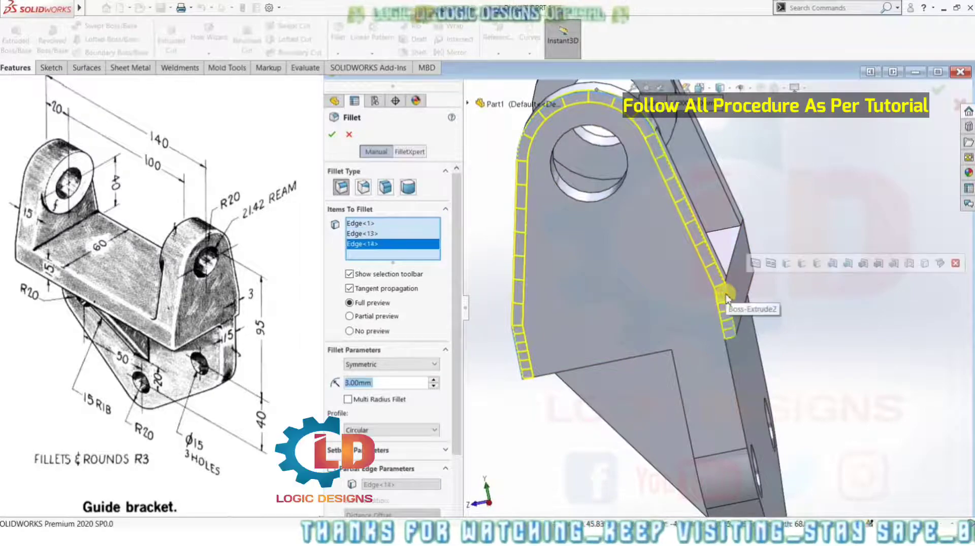
left_click(641, 358)
left_click(680, 371)
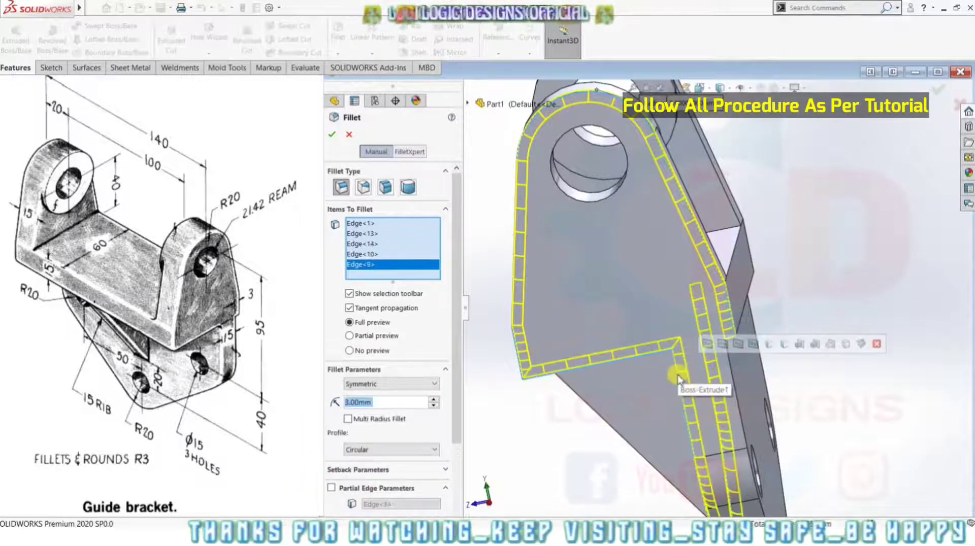
left_click(731, 373)
- Add the rib corner and outer corner edges, removing a mistakenly picked lug face
middle_click_drag(731, 372, 818, 339)
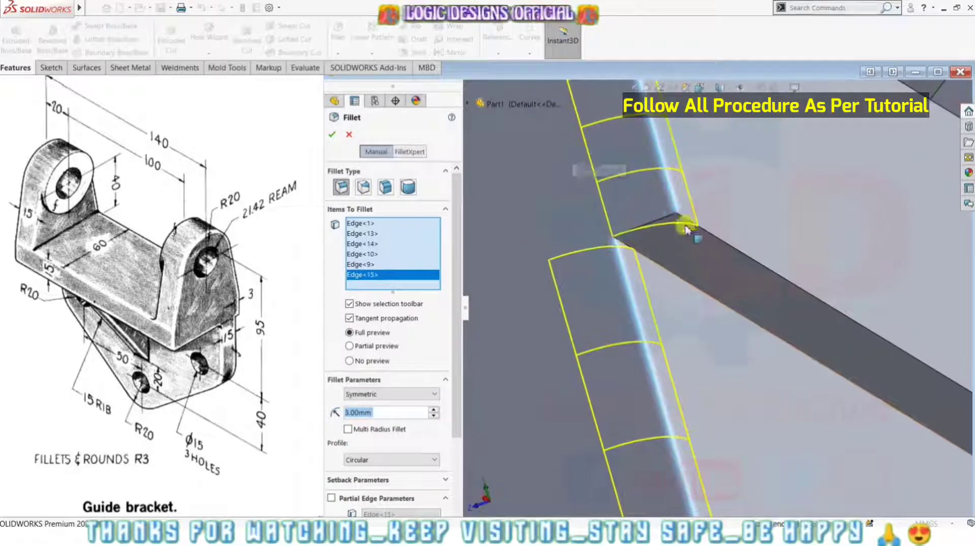
left_click(654, 218)
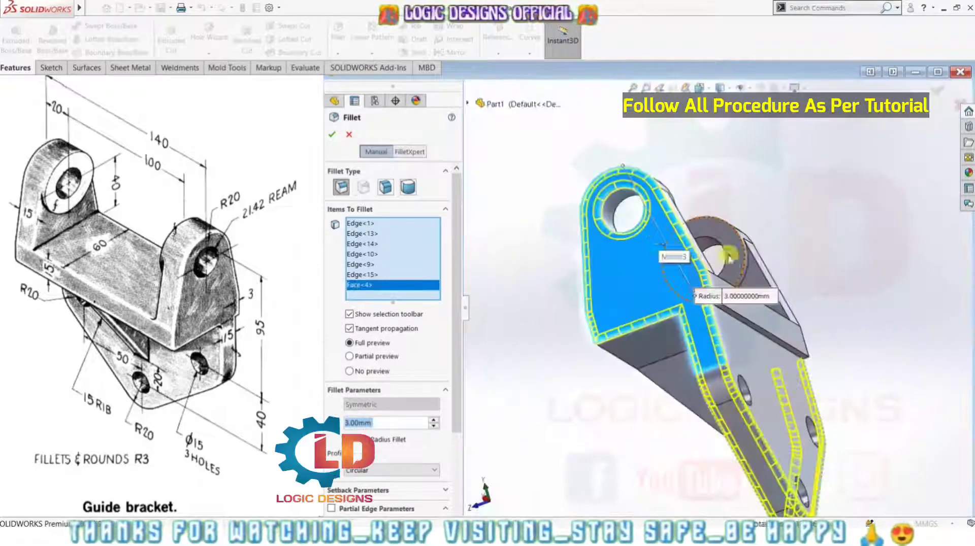
key("Delete")
scroll(676, 294, "down", 5)
left_click(680, 299)
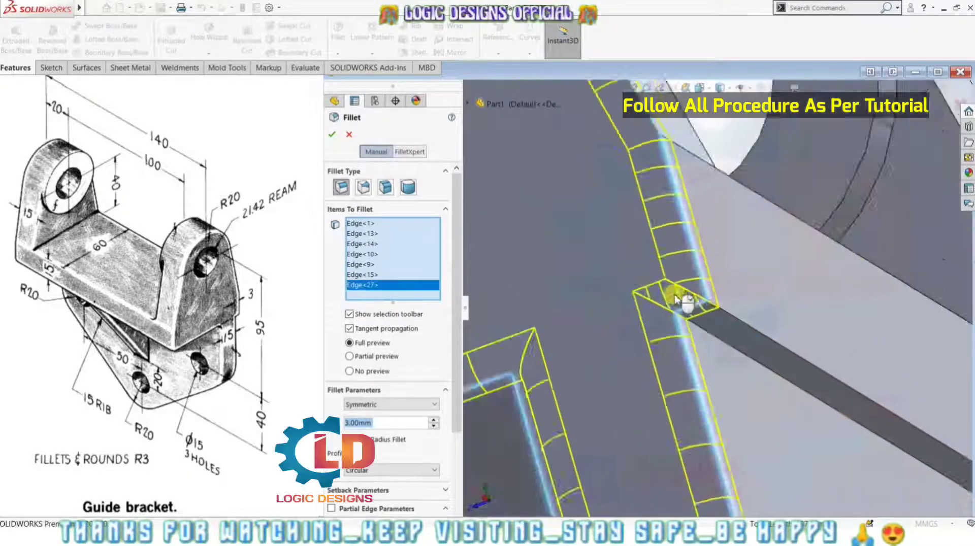
scroll(680, 300, "up", 5)
middle_click_drag(844, 281, 751, 330)
scroll(748, 333, "down", 5)
left_click(700, 310)
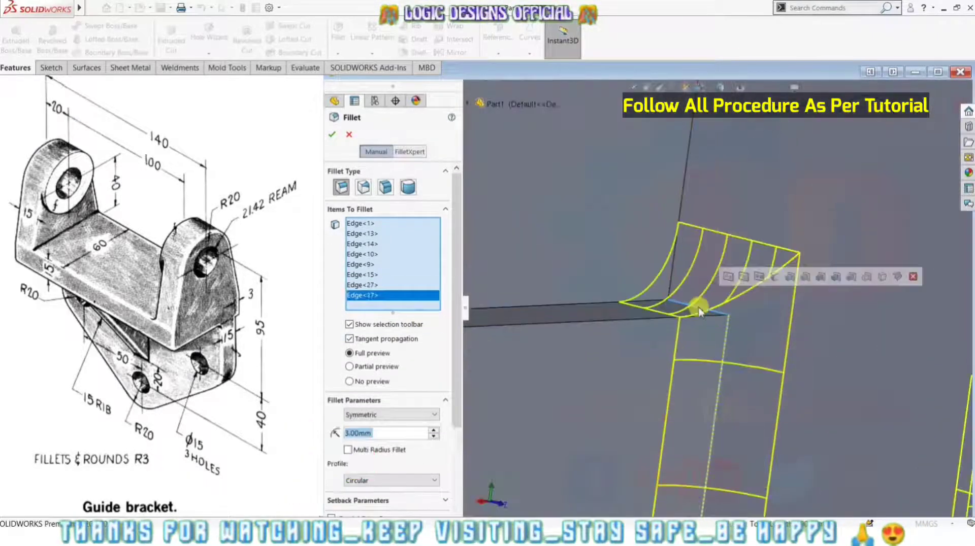
left_click(680, 200)
scroll(681, 207, "up", 5)
left_click(752, 168)
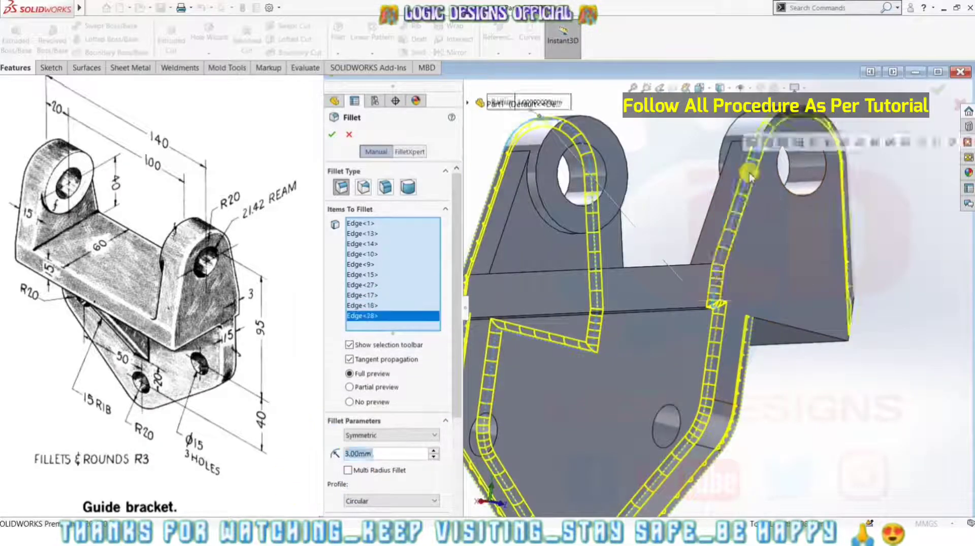
- Add the inner corner edges and the base plate corner edge, then view the underside
middle_click_drag(752, 168, 769, 350)
scroll(772, 350, "down", 5)
left_click(789, 381)
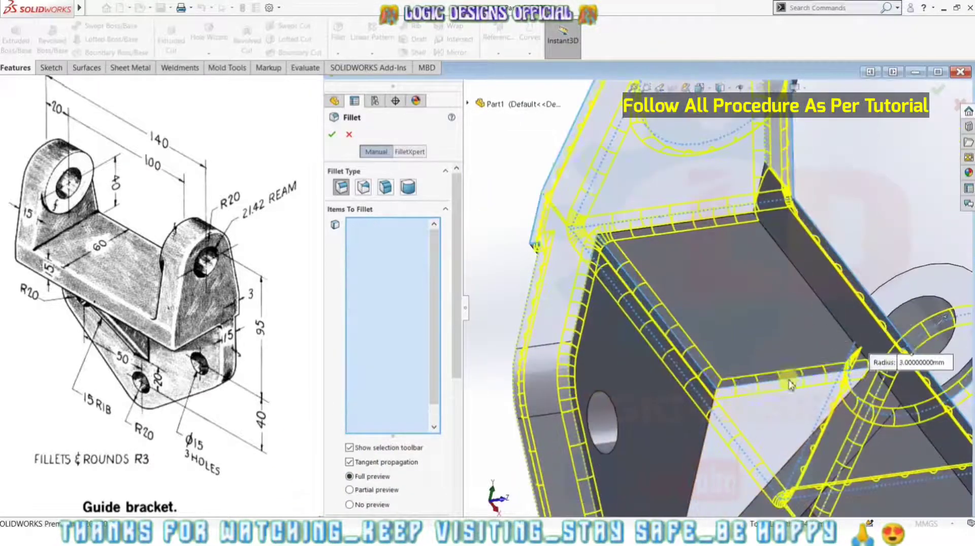
left_click(702, 457)
scroll(702, 456, "up", 5)
middle_click_drag(761, 446, 712, 288)
scroll(712, 288, "down", 5)
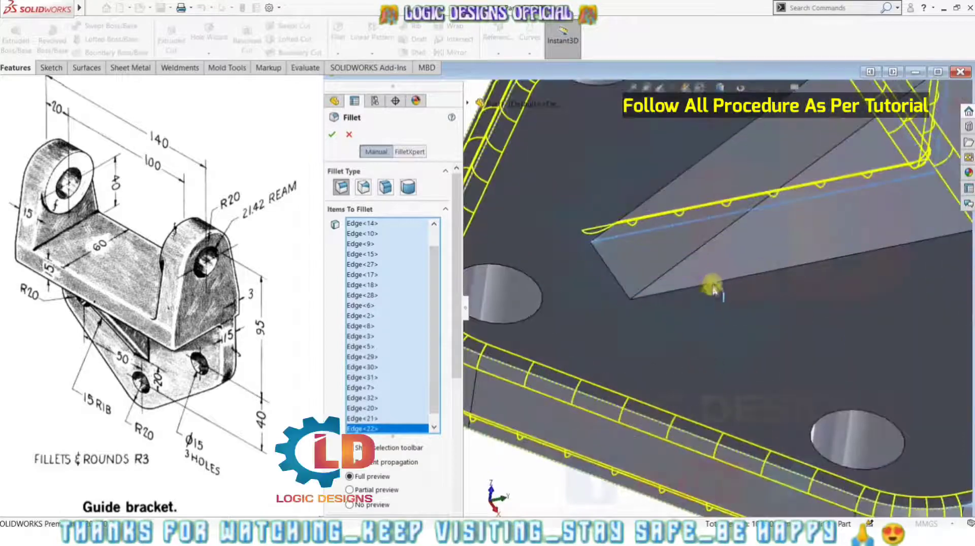
scroll(616, 283, "up", 5)
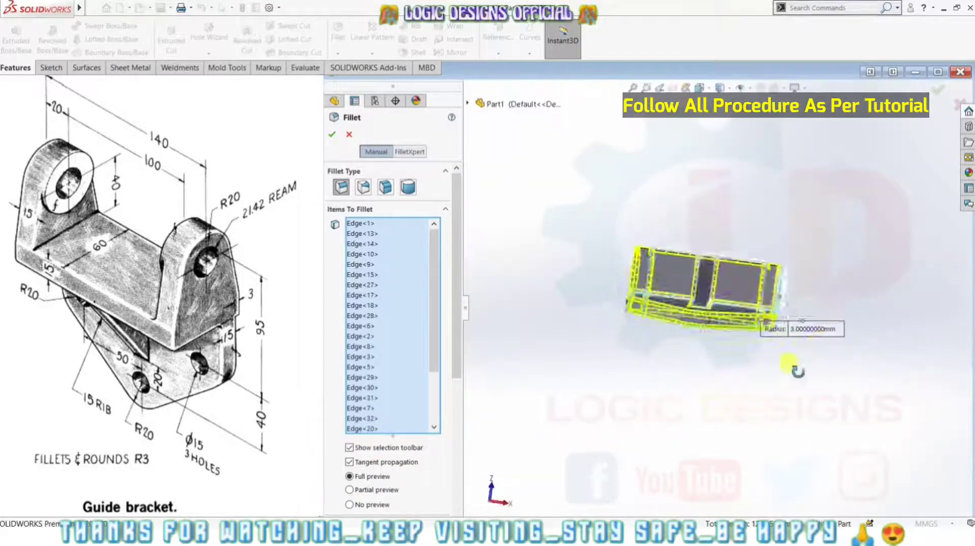
middle_click_drag(788, 365, 526, 418)
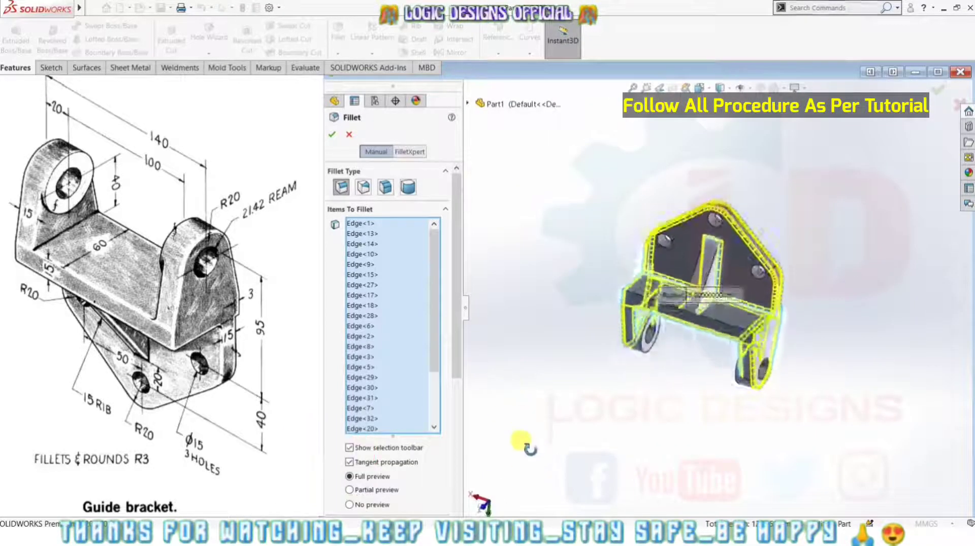
scroll(703, 323, "down", 5)
middle_click_drag(702, 322, 626, 190)
left_click(626, 190)
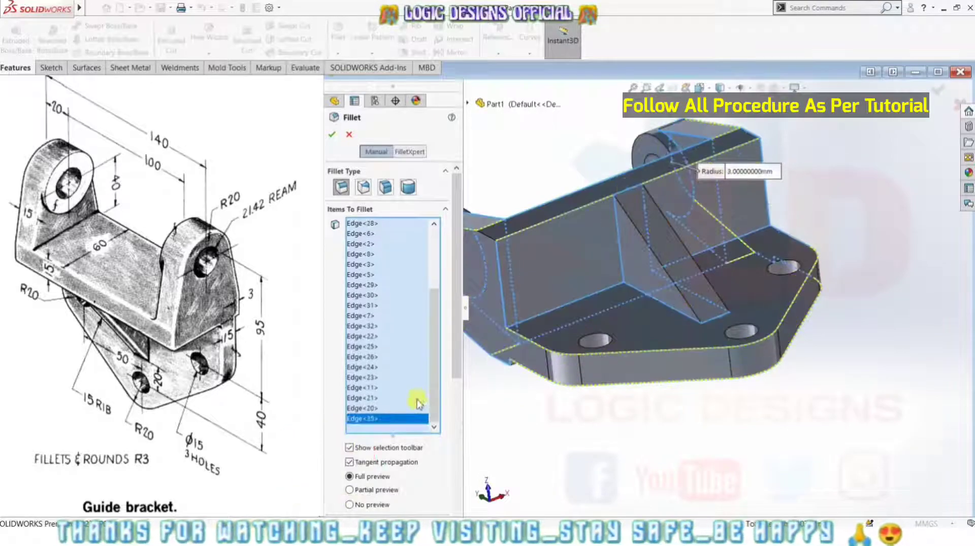
right_click(417, 404)
scroll(660, 279, "up", 3)
mouse_move(660, 280)
middle_mouse_down()
mouse_move(786, 419)
mouse_move(736, 418)
mouse_move(660, 447)
middle_mouse_up()
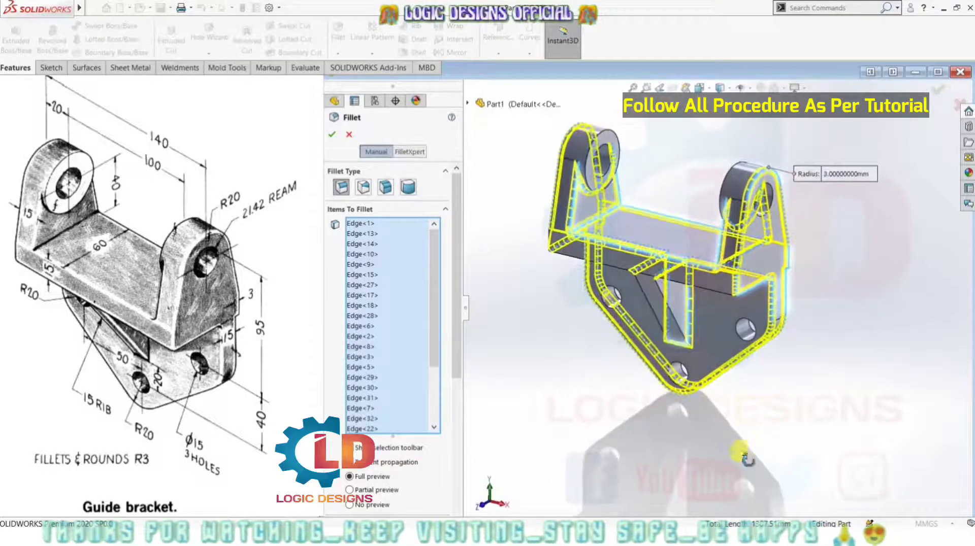
- Apply the R3 fillet as Fillet2 and inspect the bracket from isometric and underside views
left_click(336, 136)
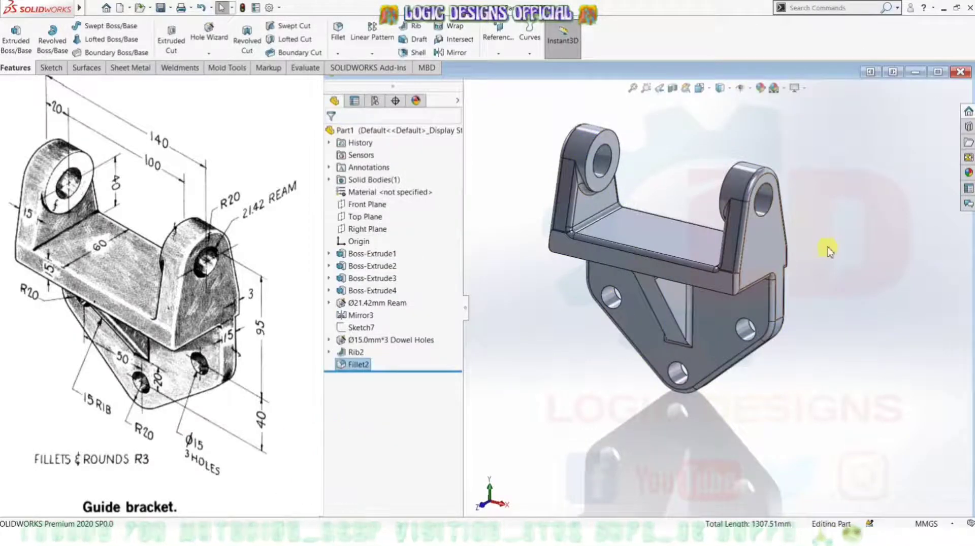
mouse_move(822, 361)
middle_mouse_down()
mouse_move(845, 232)
mouse_move(833, 344)
mouse_move(805, 348)
mouse_move(797, 322)
mouse_move(781, 337)
middle_mouse_up()
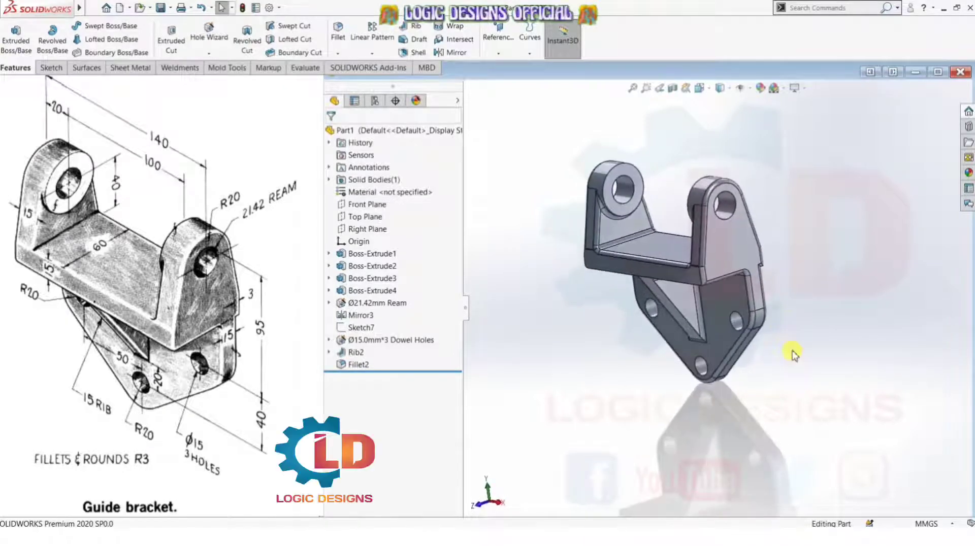
key("ctrl+7")
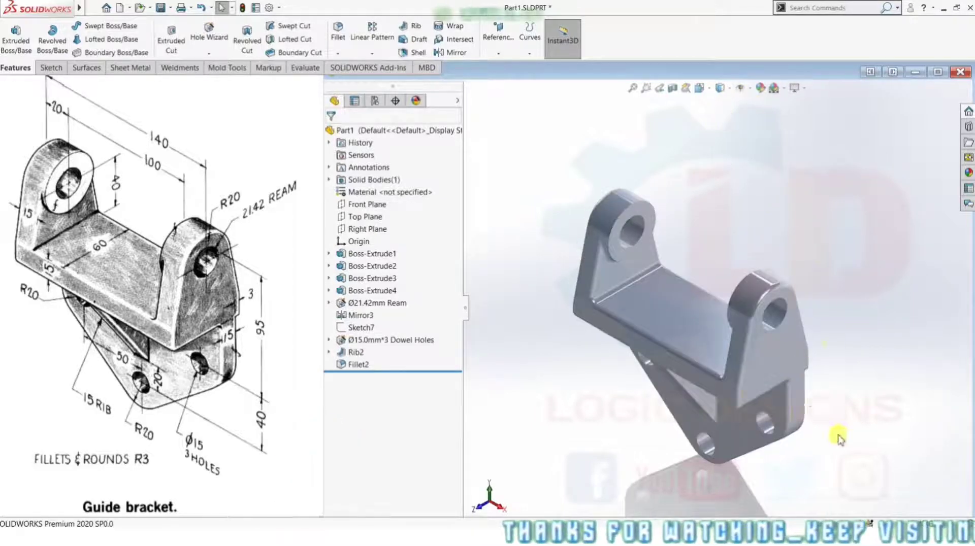
mouse_move(839, 437)
middle_mouse_down()
mouse_move(875, 294)
mouse_move(906, 312)
mouse_move(841, 403)
mouse_move(755, 422)
mouse_move(631, 405)
mouse_move(622, 371)
mouse_move(648, 407)
mouse_move(770, 409)
mouse_move(805, 390)
mouse_move(801, 363)
mouse_move(809, 359)
mouse_move(618, 342)
mouse_move(630, 358)
mouse_move(529, 341)
mouse_move(758, 368)
mouse_move(767, 359)
mouse_move(496, 342)
mouse_move(804, 372)
mouse_move(840, 359)
middle_mouse_up()
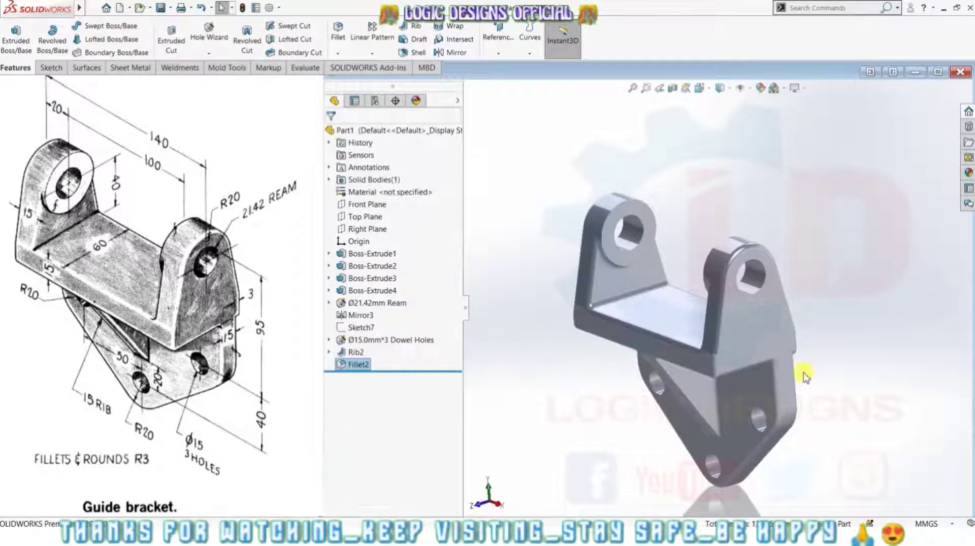
key("ctrl+7")
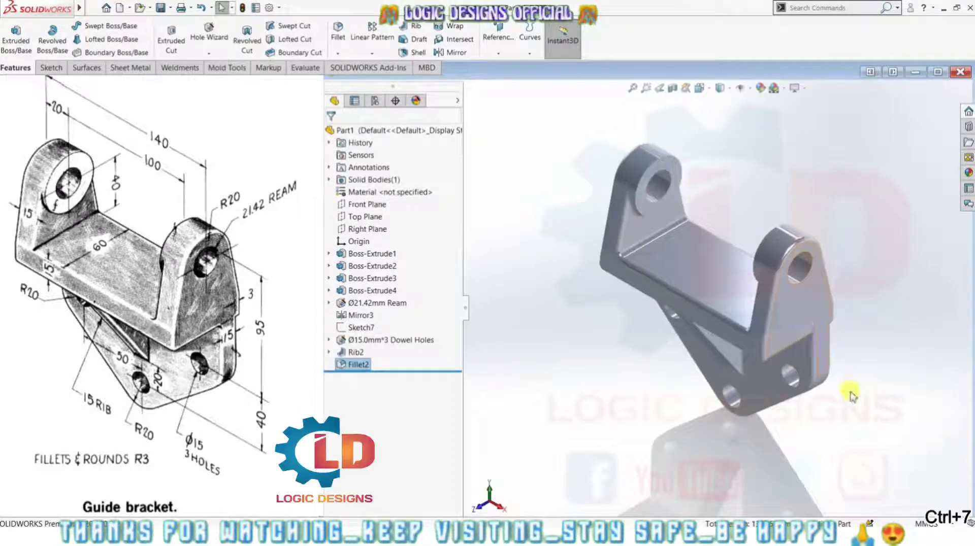
mouse_move(852, 397)
middle_mouse_down()
mouse_move(909, 365)
mouse_move(647, 351)
mouse_move(629, 400)
mouse_move(588, 346)
mouse_move(727, 361)
mouse_move(829, 350)
mouse_move(842, 339)
mouse_move(860, 348)
mouse_move(864, 381)
middle_mouse_up()
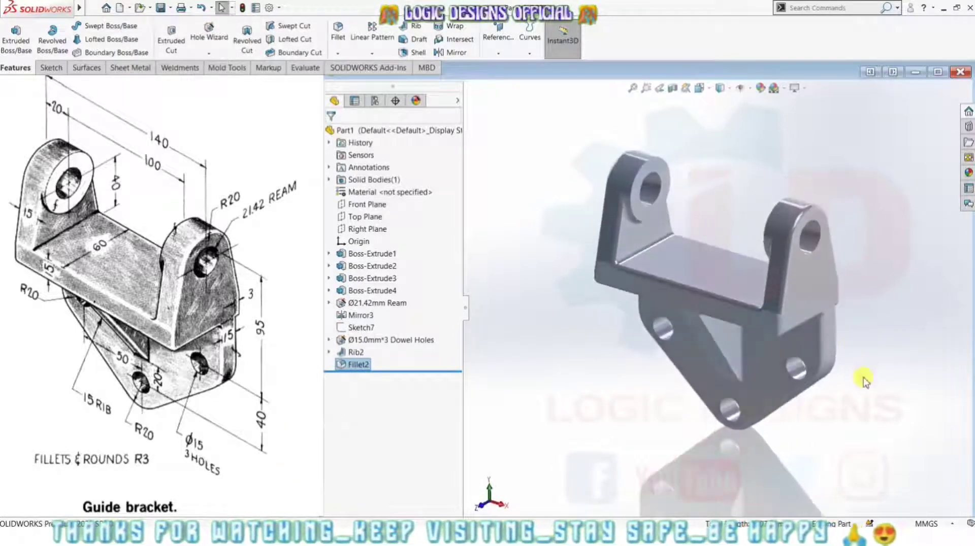
left_click(891, 383)
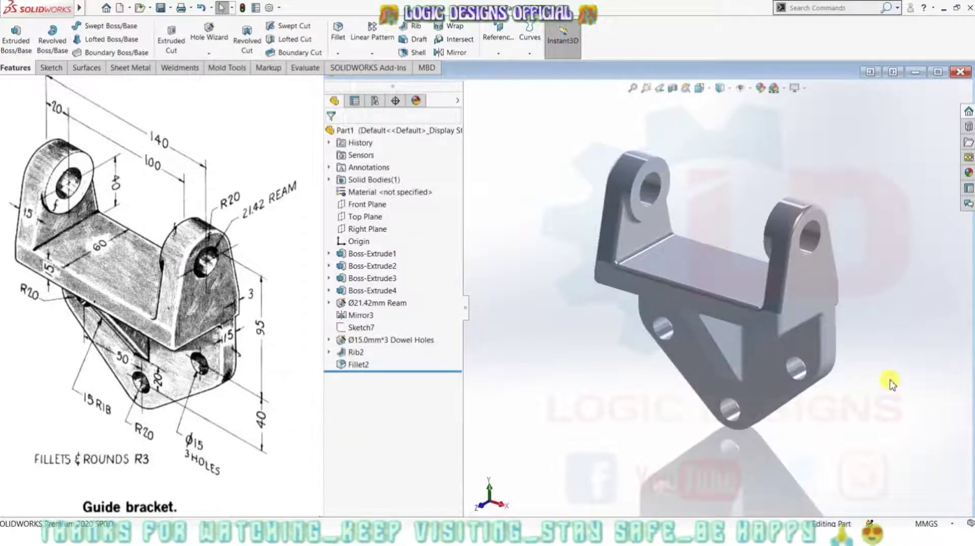
key("ctrl+7")
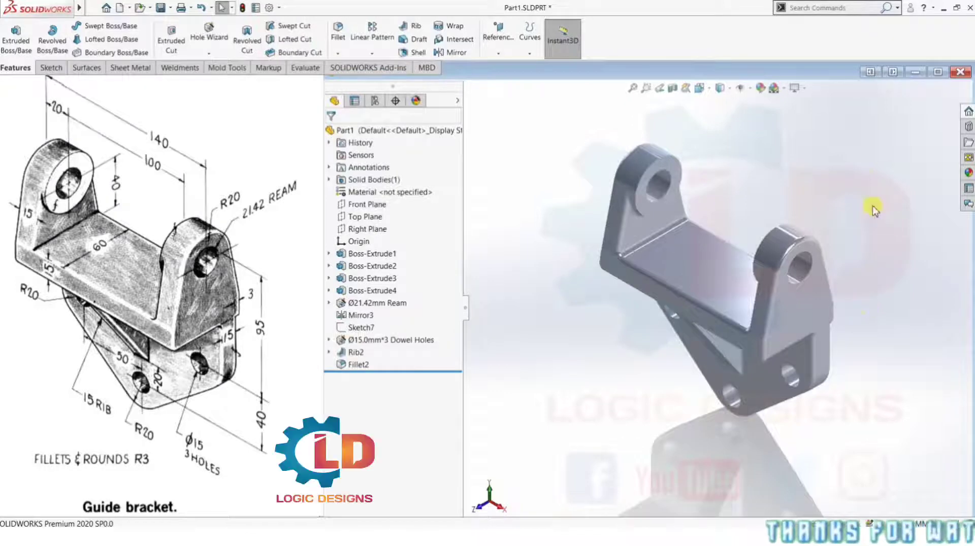
- Maximize the part window and zoom in on the finished bracket
left_click(935, 74)
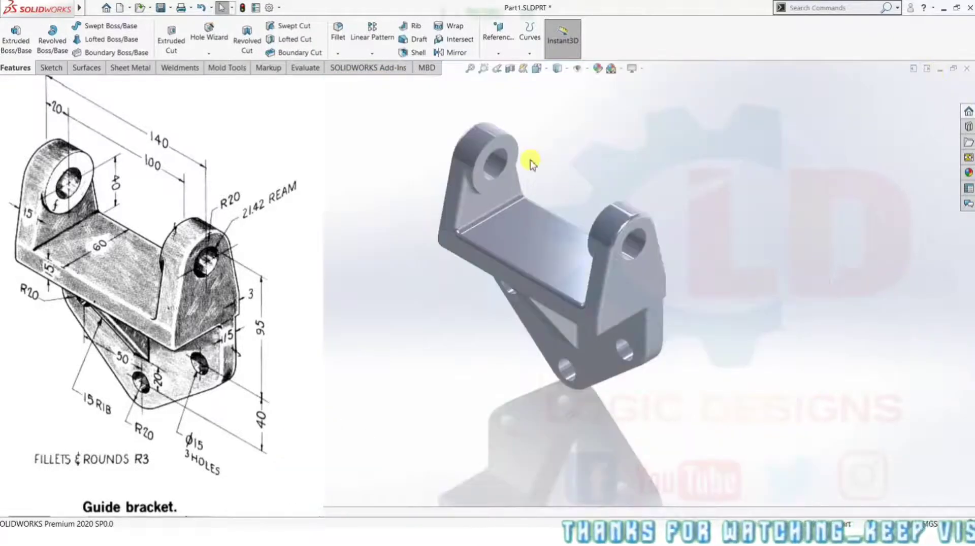
scroll(515, 150, "down", 3)
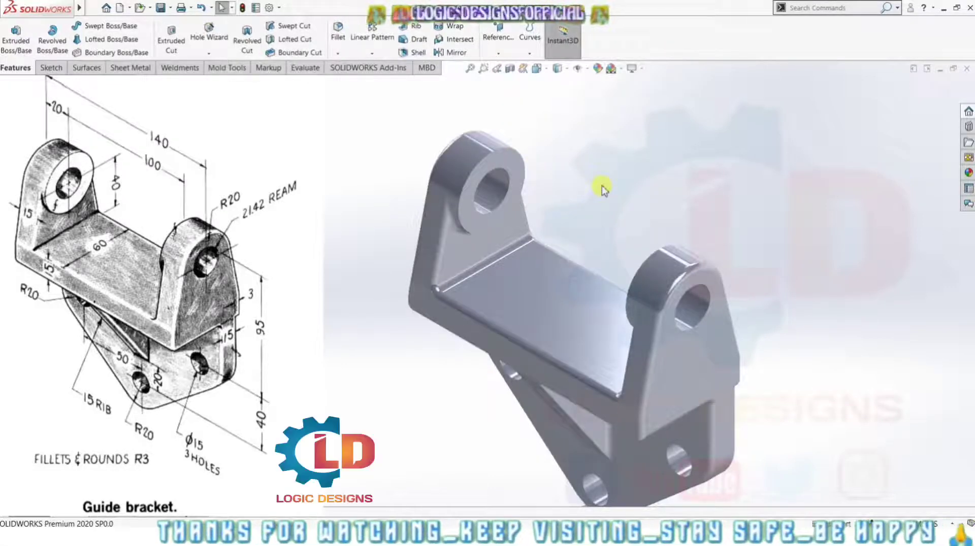
scroll(602, 189, "up", 2)
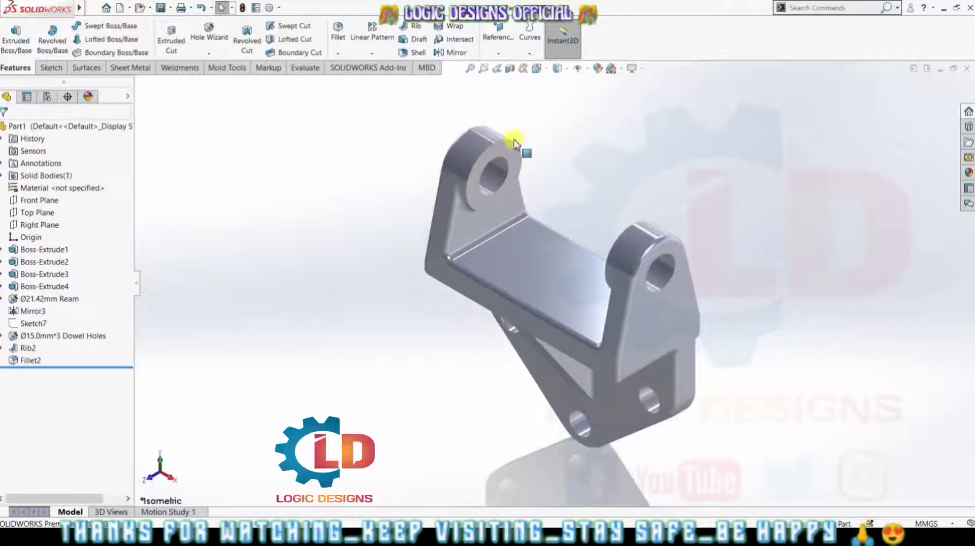
scroll(513, 137, "down", 2)
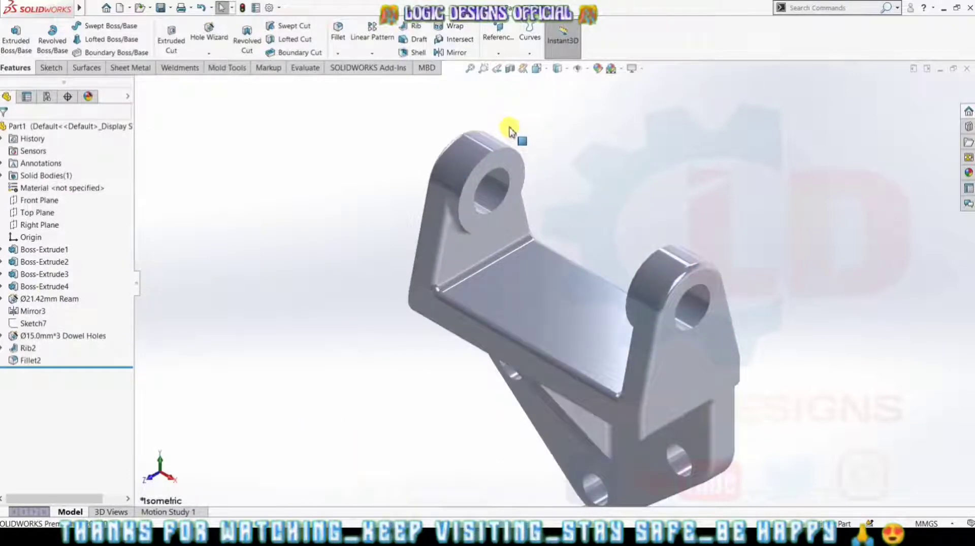